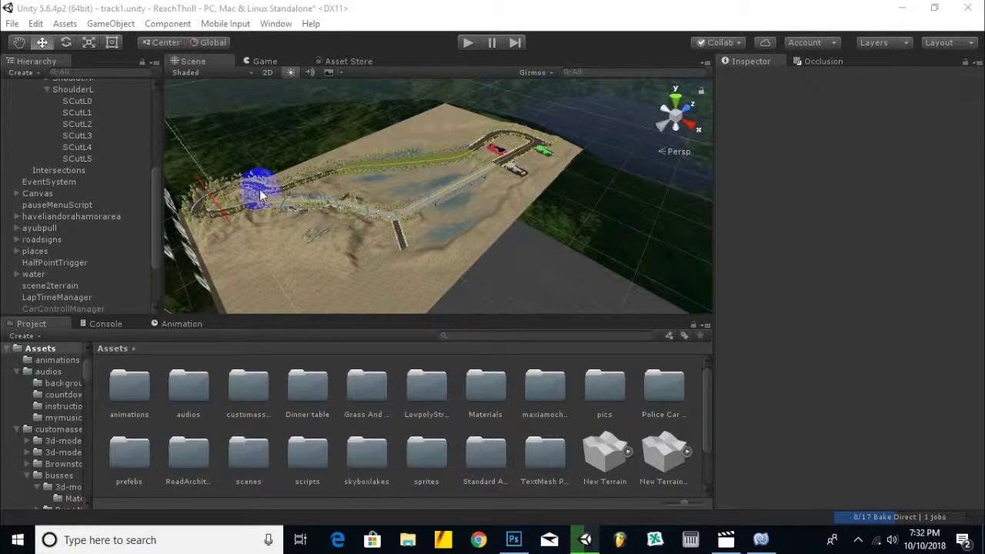
Step: Orbit around the track terrain, then open the scenes folder listing MainMenu, track1 and TrackSelect
mouse_move(510, 251)
left_mouse_down("alt")
mouse_move(495, 260)
mouse_move(424, 157)
left_mouse_up("alt")
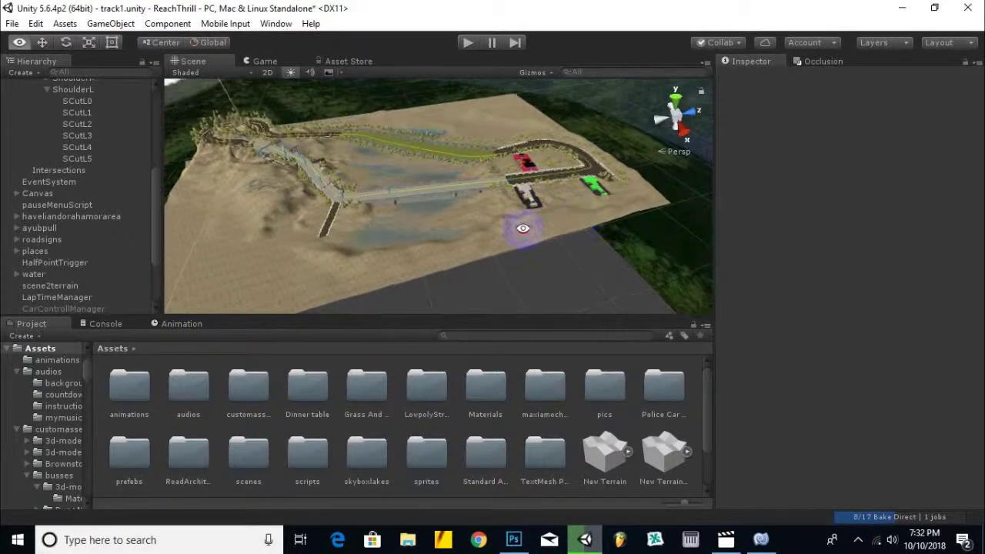
left_click_drag(545, 215, 624, 202, "alt")
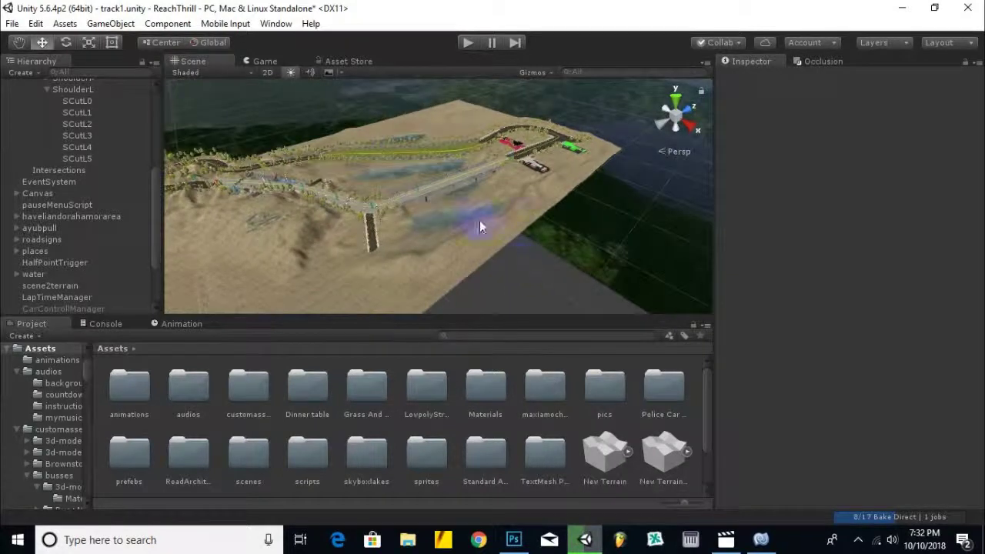
left_click(265, 459)
double_click(264, 459)
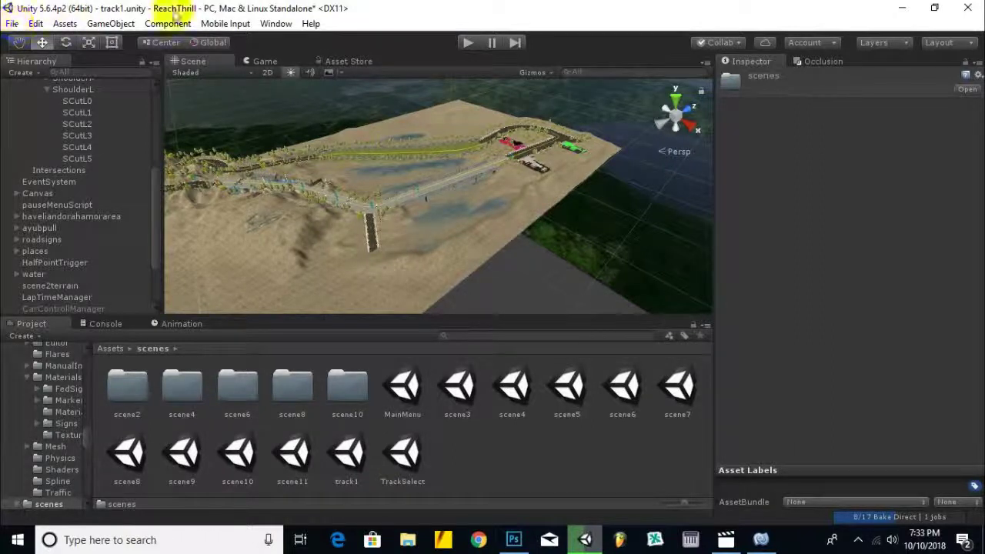
left_click(12, 23)
mouse_move(35, 24)
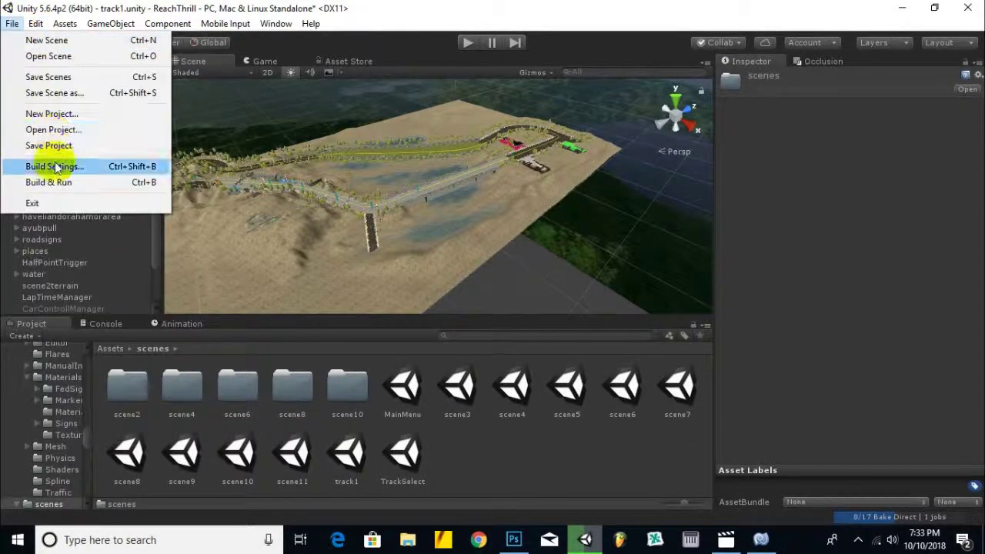
left_click(48, 165)
left_click_drag(659, 62, 685, 66)
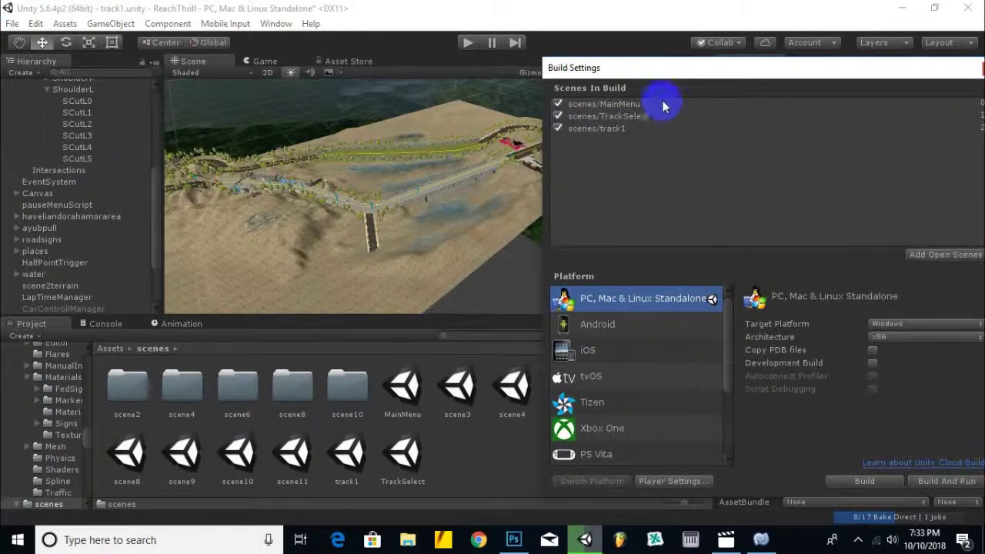
left_click(411, 402)
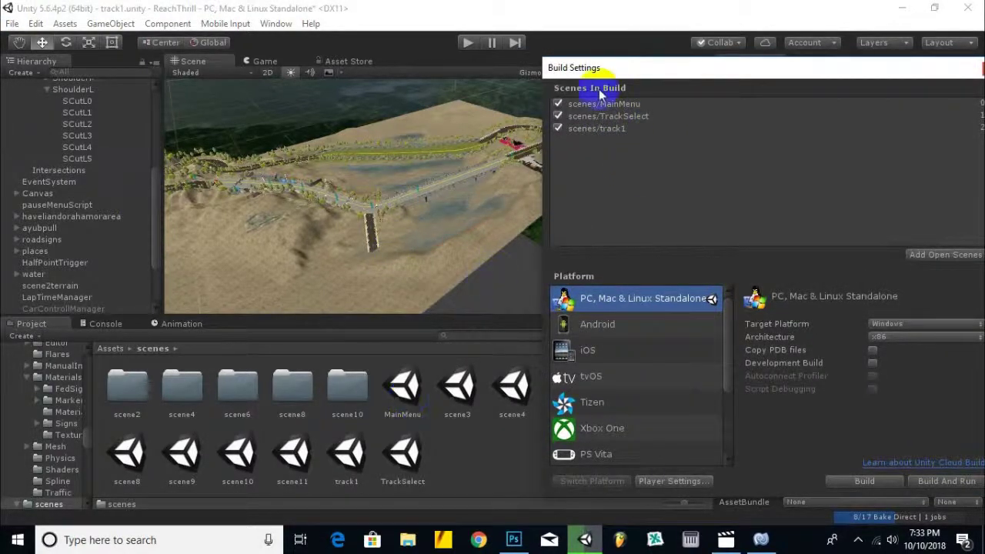
left_click_drag(700, 66, 676, 63)
left_click(960, 100)
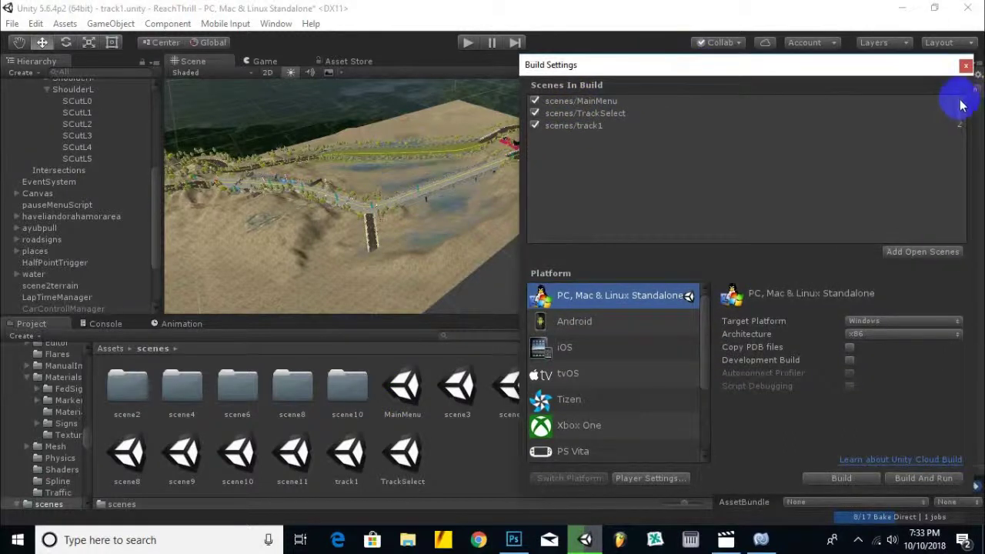
mouse_move(959, 100)
left_mouse_down()
mouse_move(488, 163)
mouse_move(610, 125)
mouse_move(602, 134)
mouse_move(593, 121)
left_mouse_up()
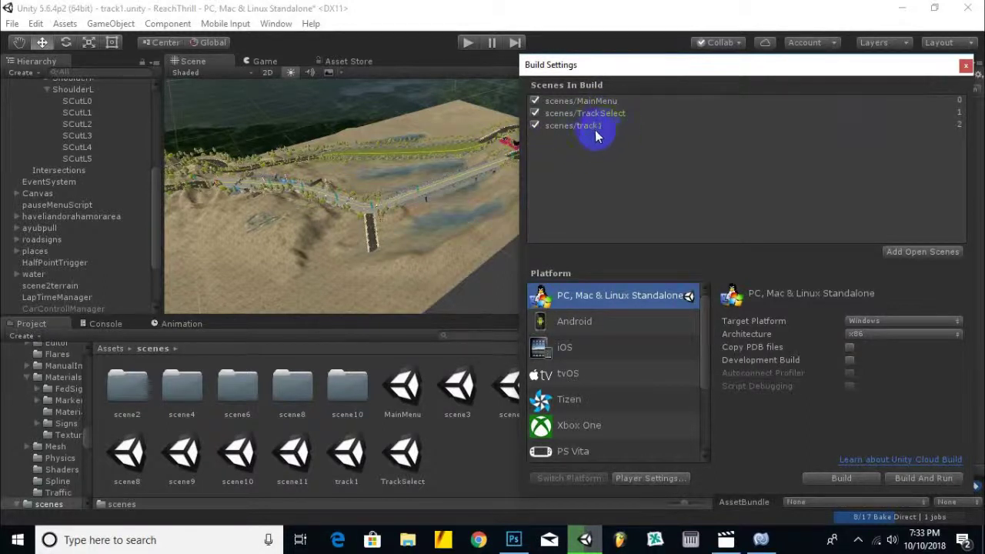
left_click_drag(715, 66, 278, 105)
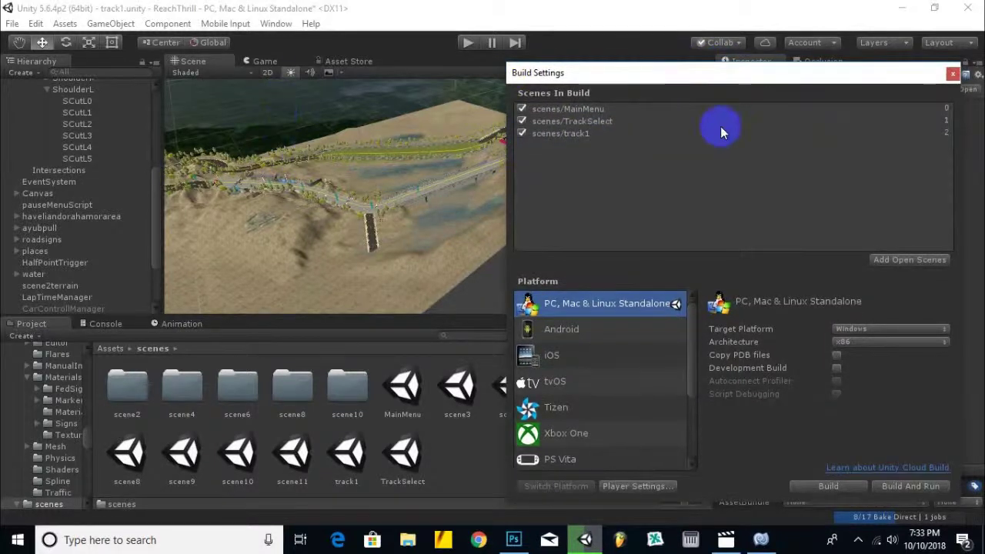
left_click(952, 73)
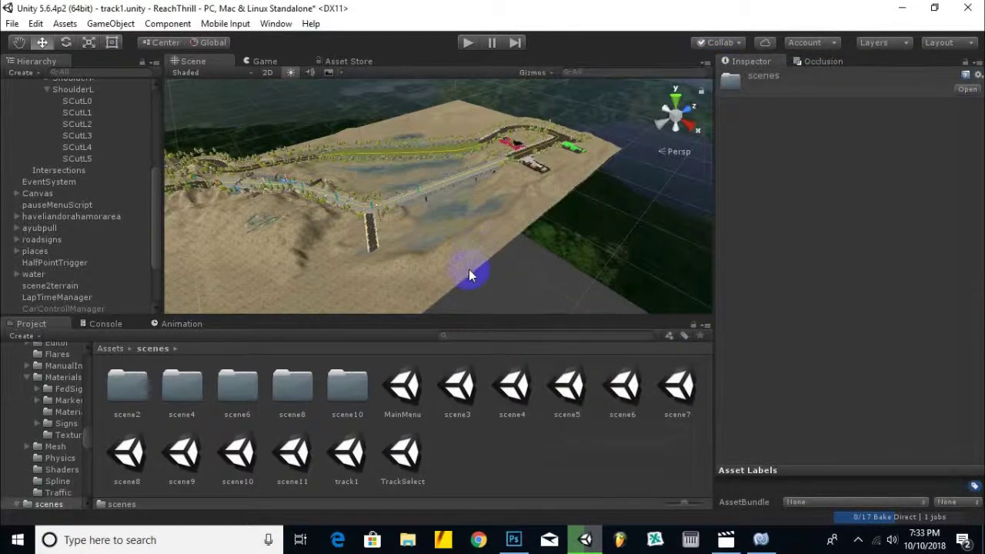
double_click(402, 384)
Step: Open MainMenu, frame its canvas, run the game and click PLAY GAME to reach TrackSelect
left_click(472, 297)
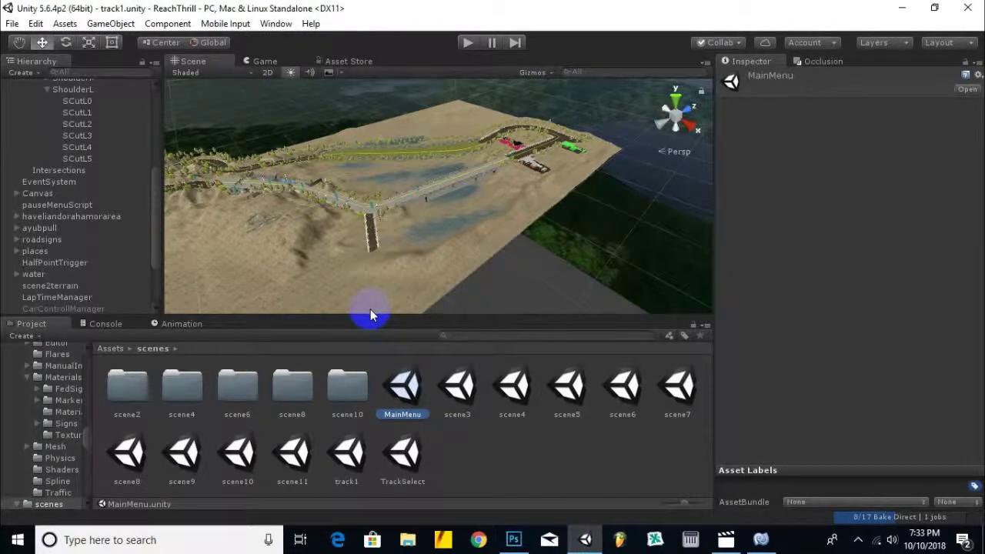
mouse_move(354, 300)
left_mouse_down("alt")
mouse_move(518, 238)
mouse_move(356, 165)
left_mouse_up("alt")
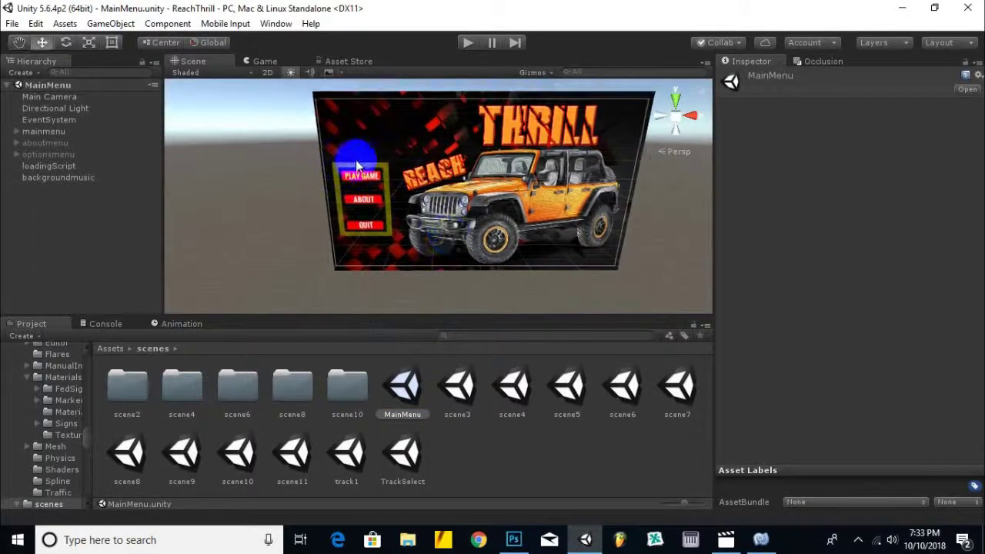
scroll(381, 231, "up", 2)
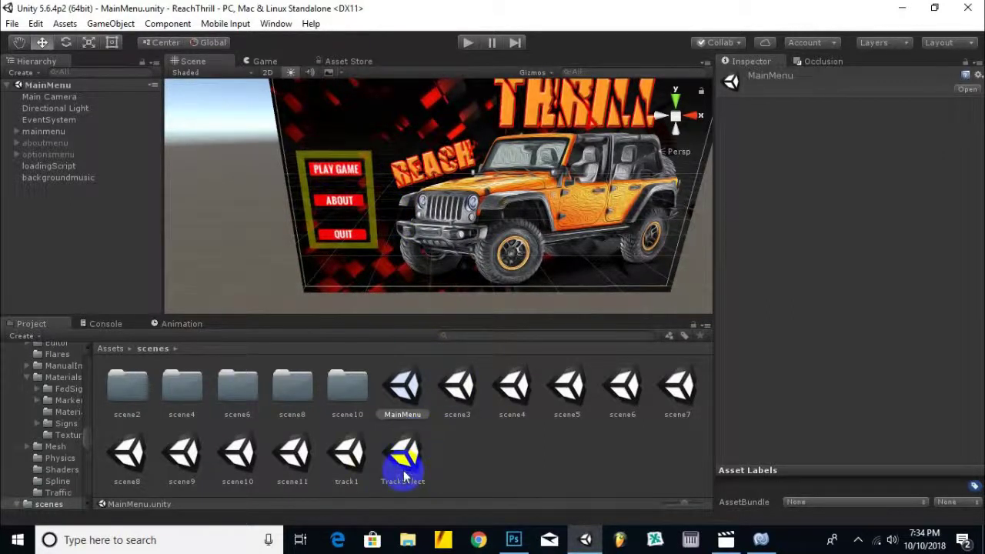
left_click(467, 42)
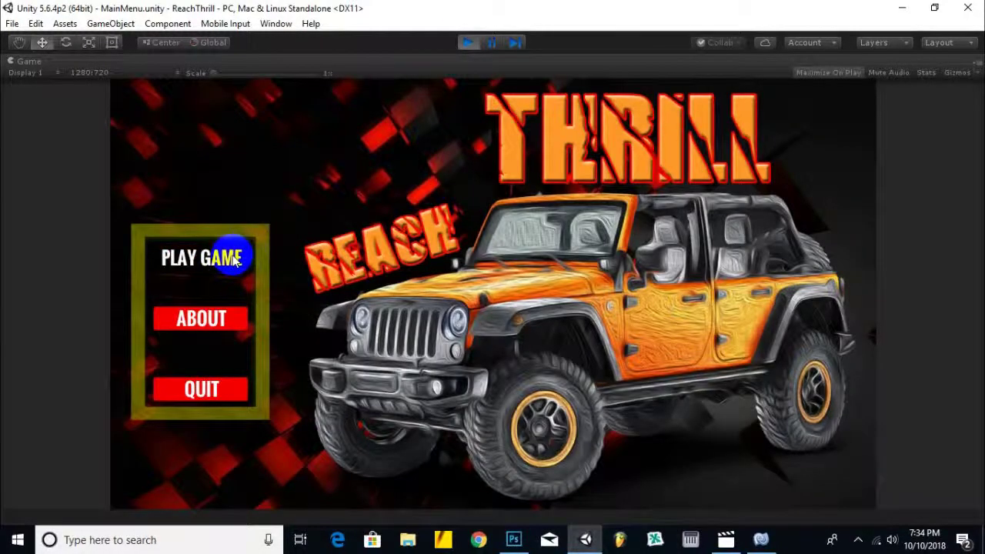
left_click(233, 258)
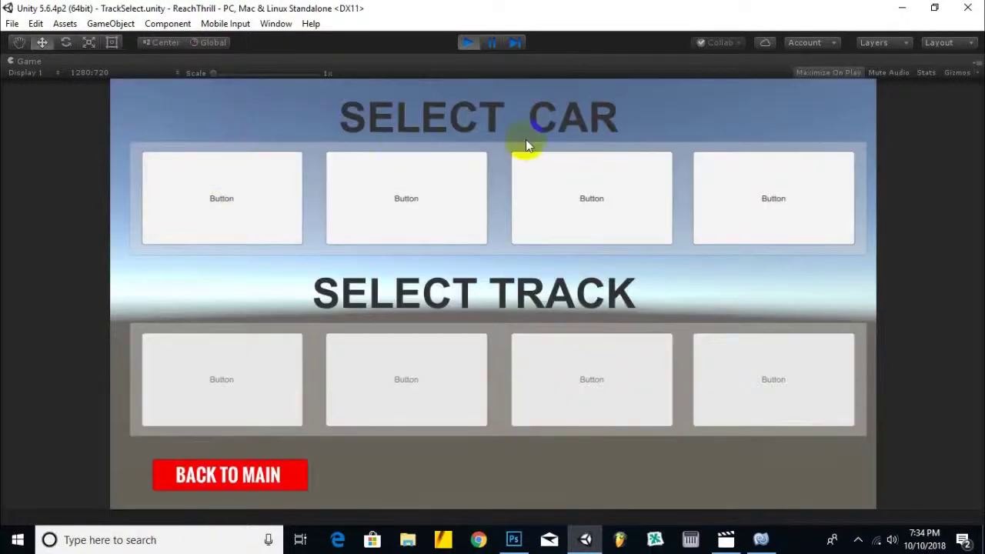
Step: Return via BACK TO MAIN, exit Play mode and orbit slightly around the menu canvas
left_click(263, 477)
left_click(467, 43)
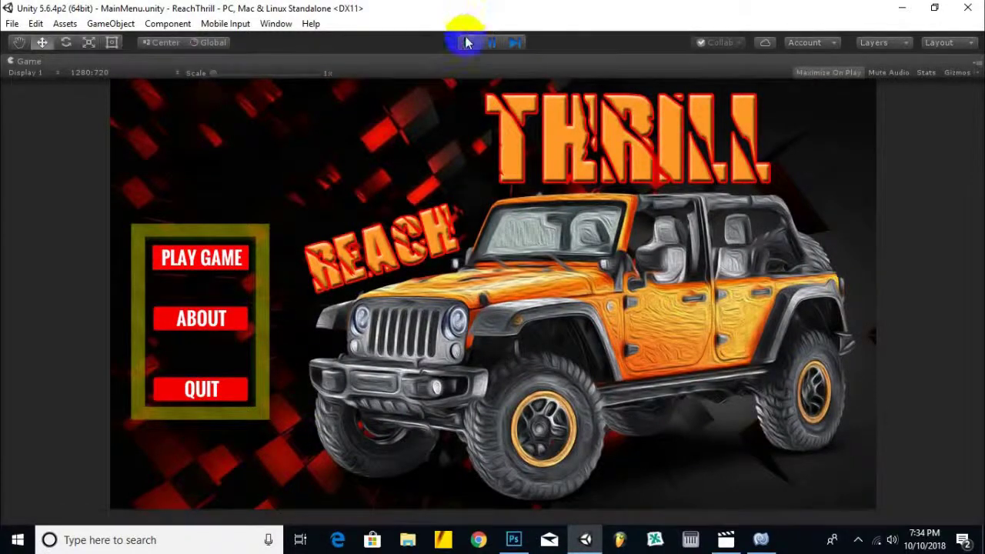
left_click_drag(448, 285, 418, 281, "alt")
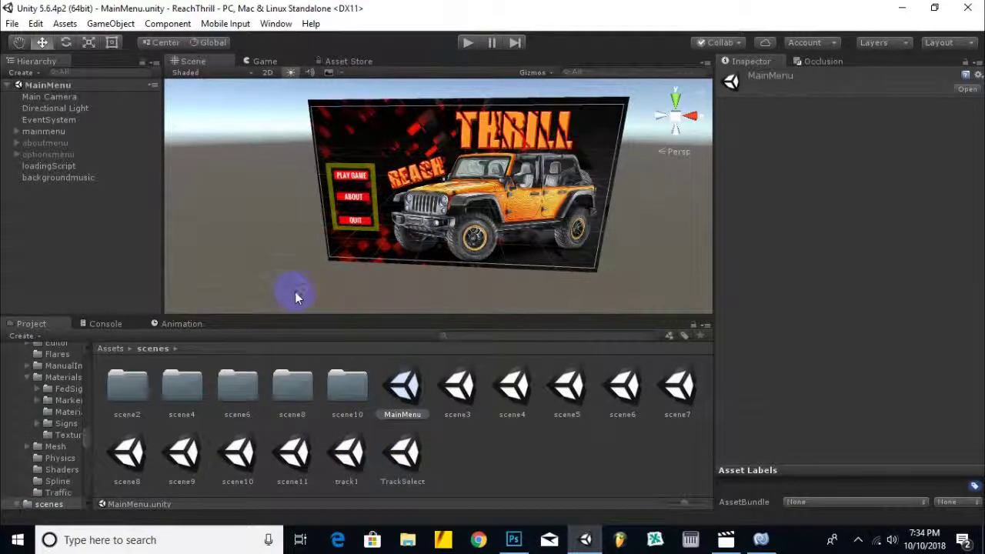
Step: Orbit, zoom and pan the Scene view to a front-on view of the menu canvas
left_click_drag(289, 292, 298, 267, "alt")
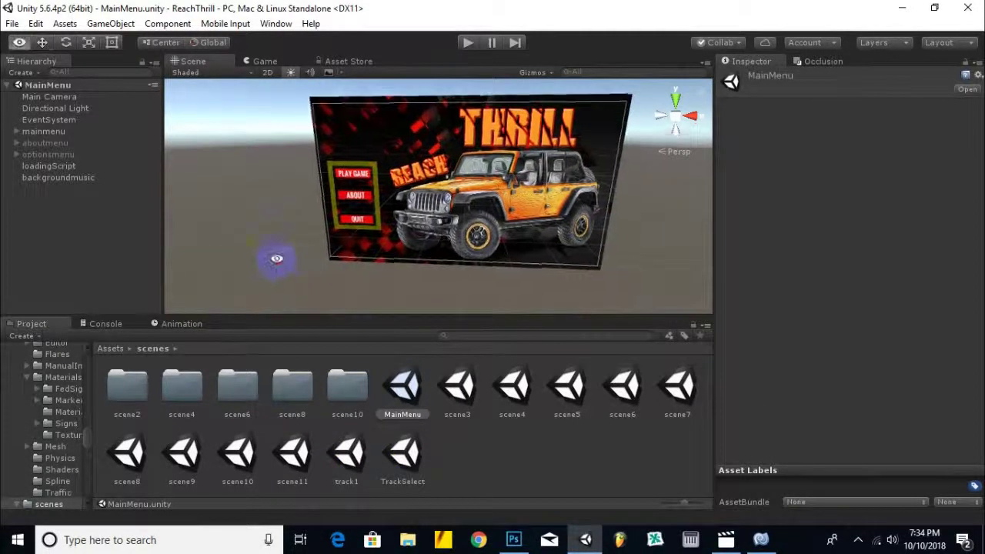
left_click_drag(299, 269, 306, 240, "alt")
scroll(402, 240, "up", 1)
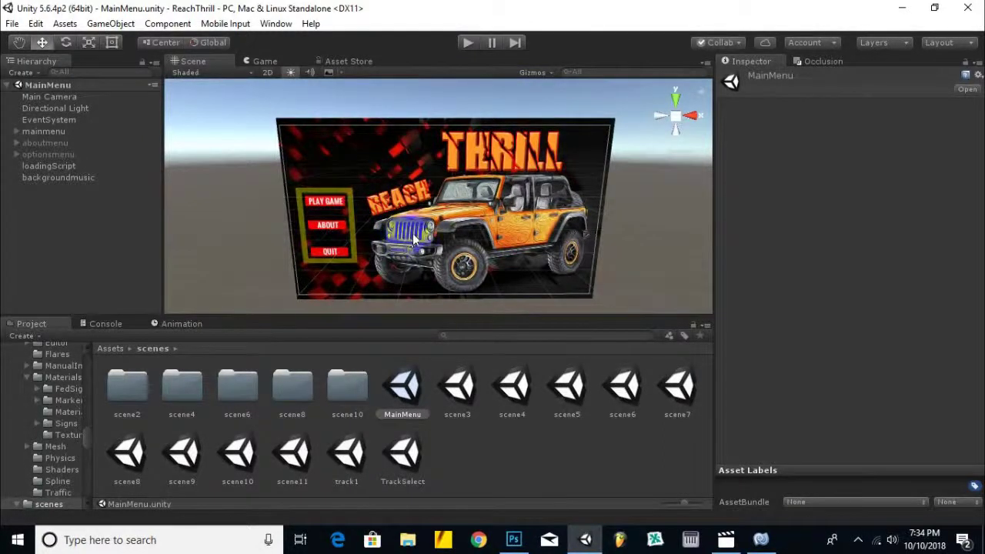
middle_click_drag(412, 233, 406, 218)
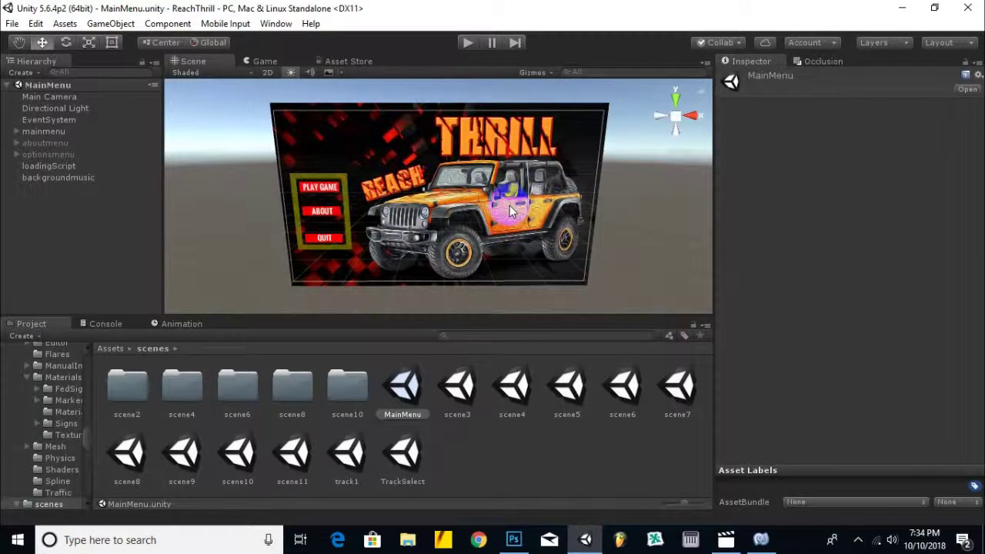
scroll(509, 215, "up", 2)
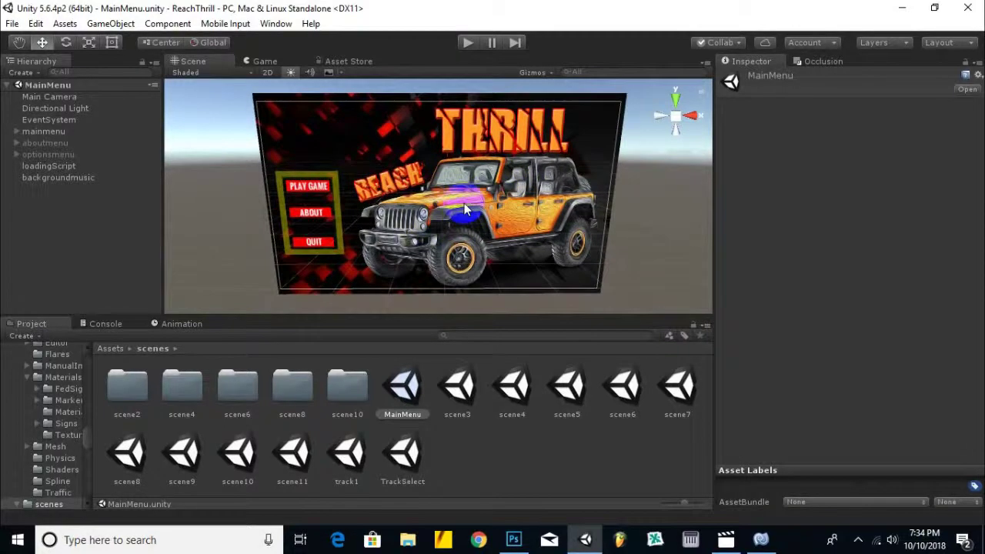
Step: Open the Assets scripts folder and switch to the MonoDevelop code editor
left_click(110, 348)
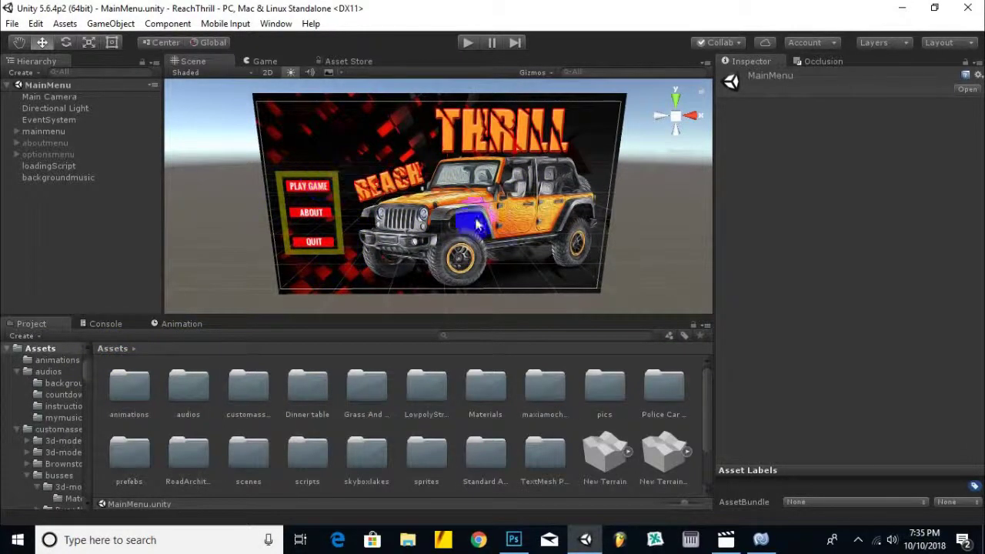
double_click(308, 453)
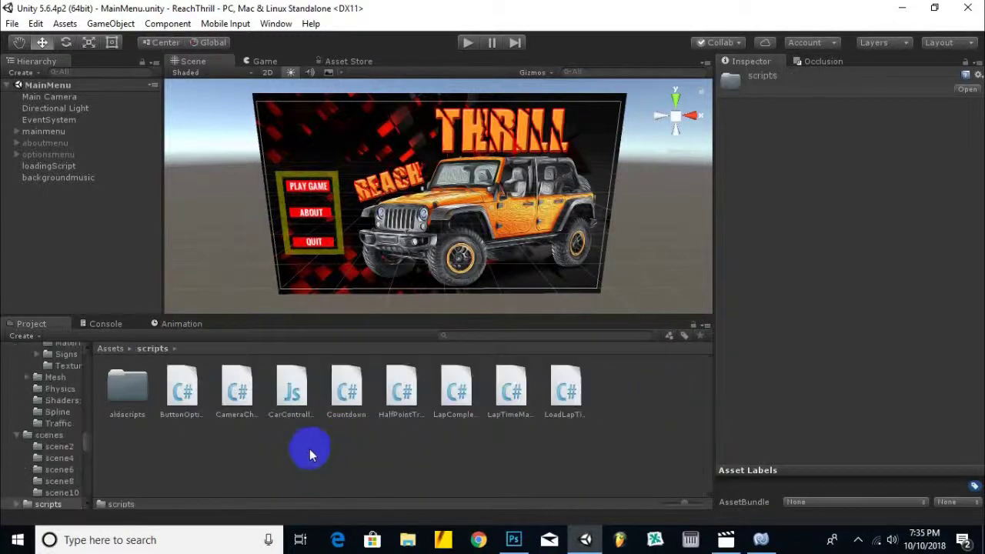
left_click(763, 541)
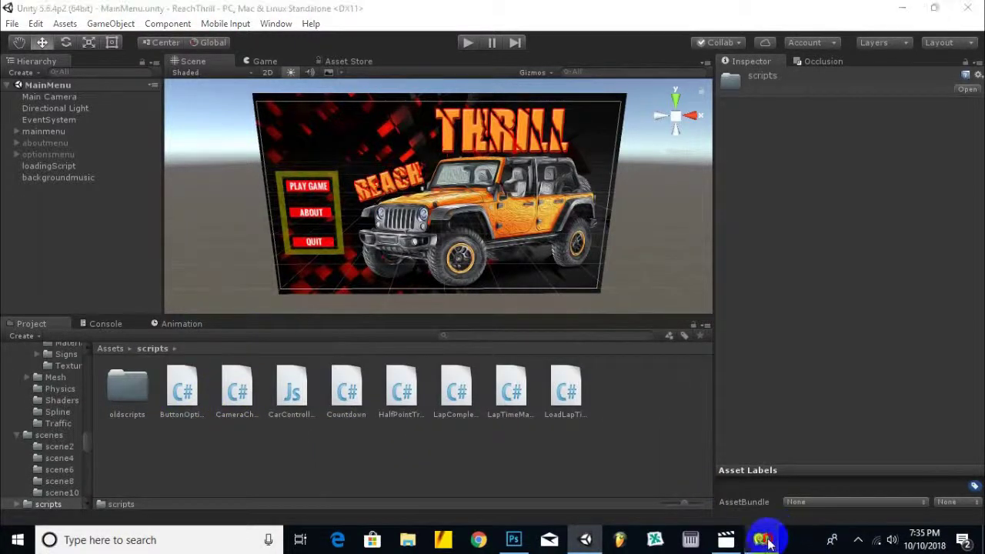
Step: Review ButtonOption.cs, with Track01 loading scene 2, then return to Unity
scroll(444, 227, "up", 1)
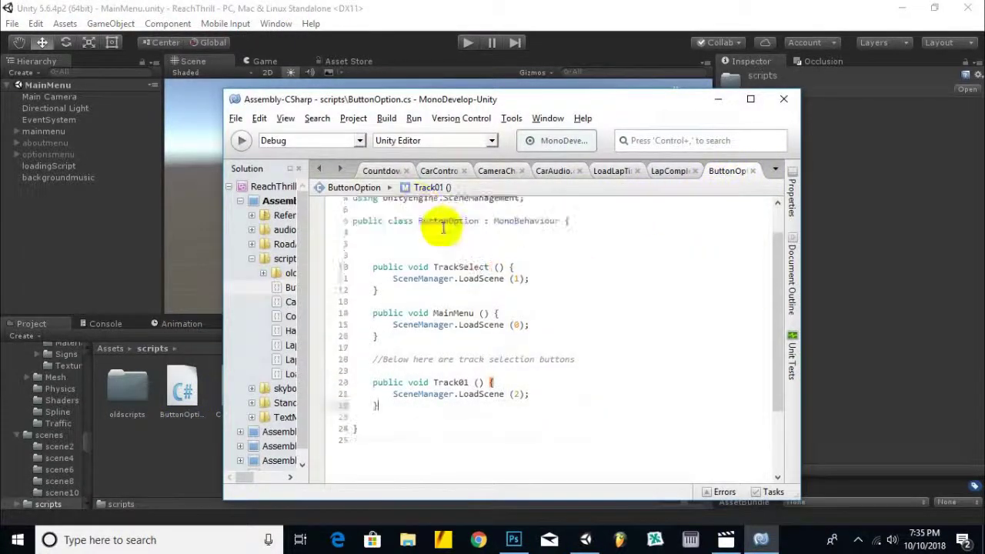
scroll(443, 227, "up", 1)
left_click_drag(531, 236, 343, 236)
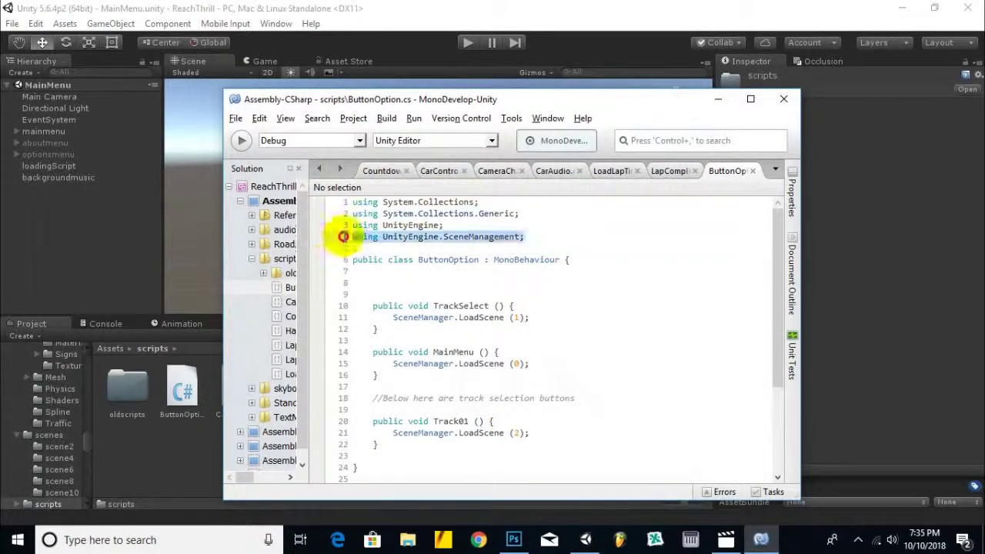
left_click(404, 259)
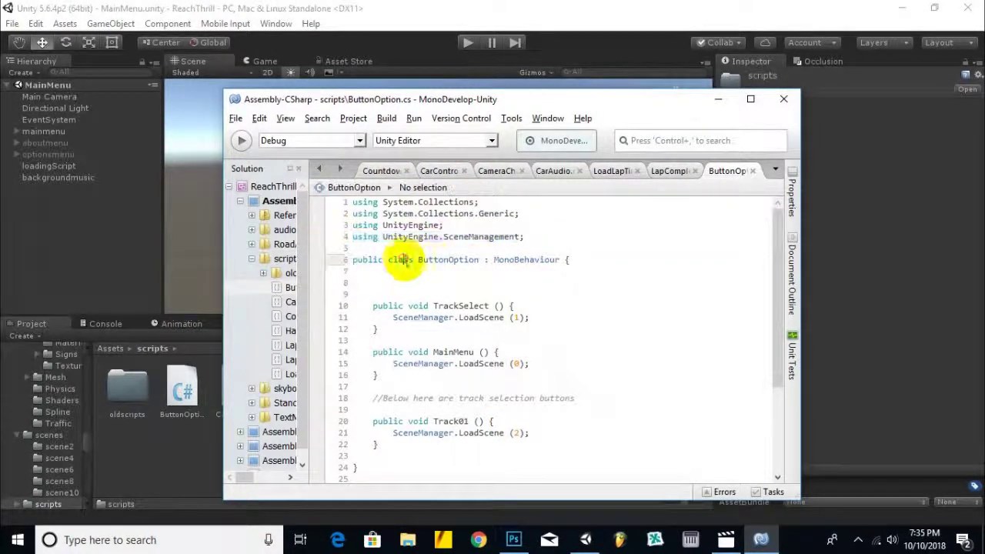
left_click(558, 319)
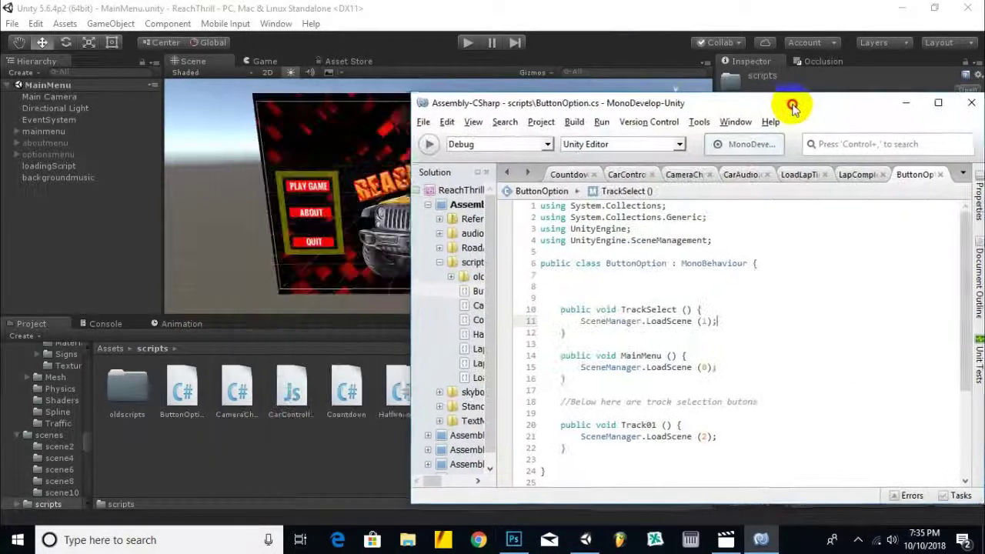
left_click_drag(605, 100, 759, 106)
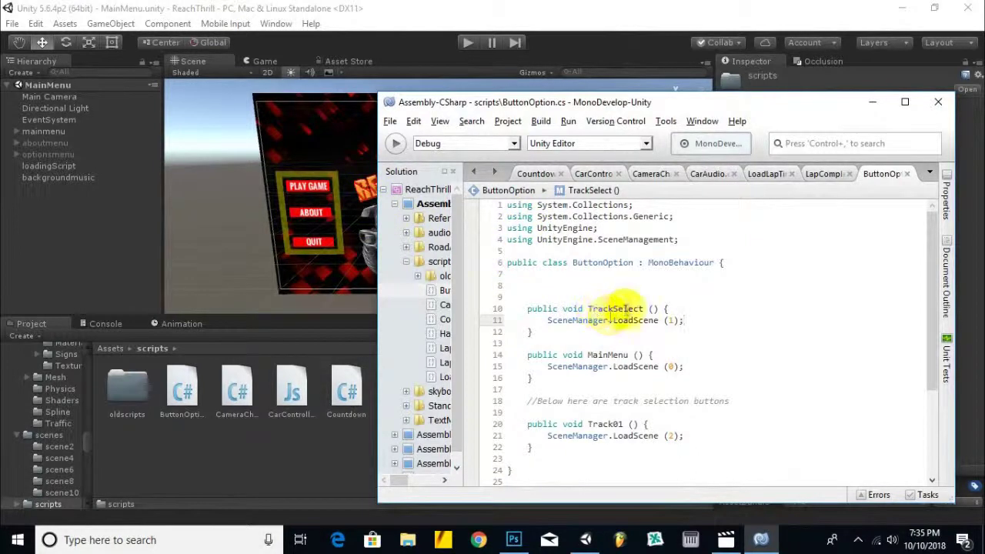
left_click(684, 320)
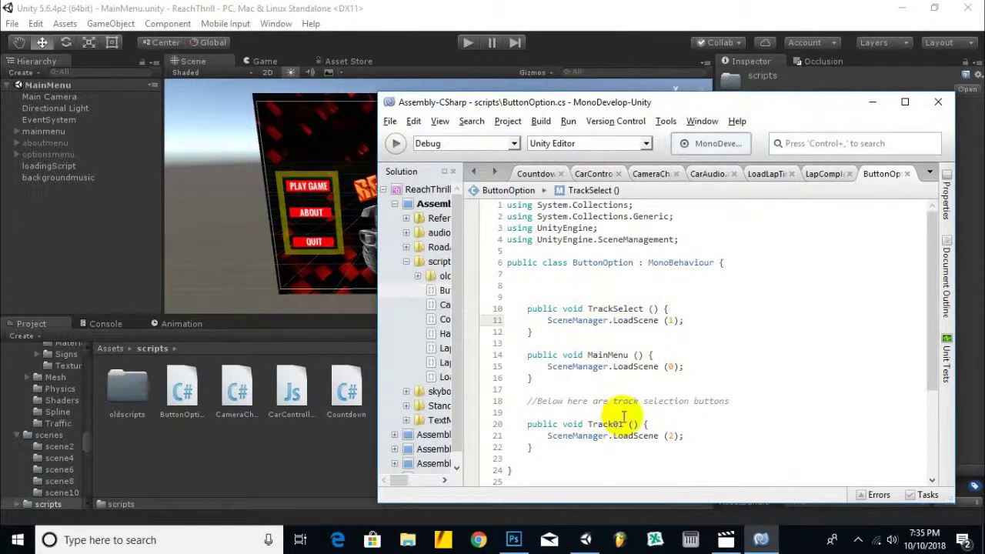
left_click_drag(813, 108, 798, 108)
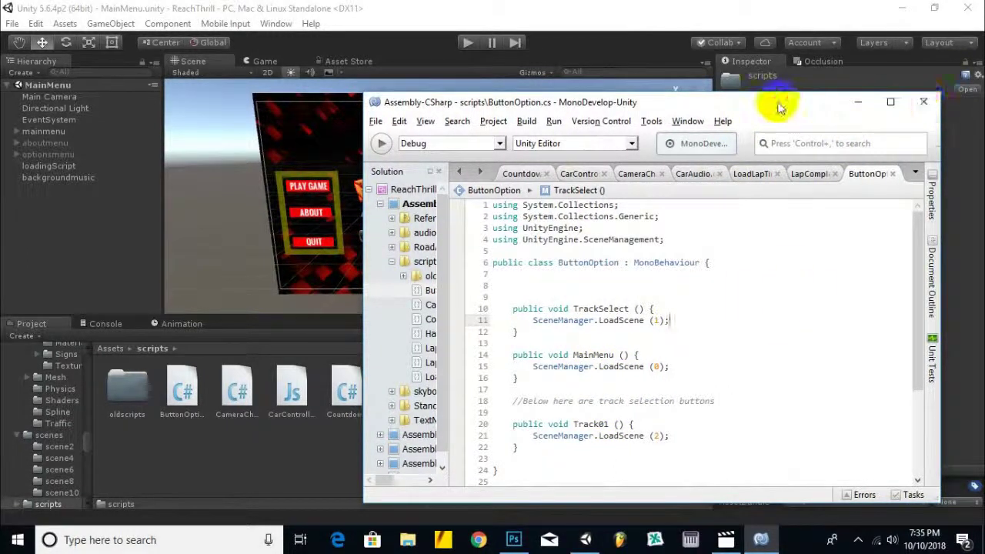
left_click(671, 11)
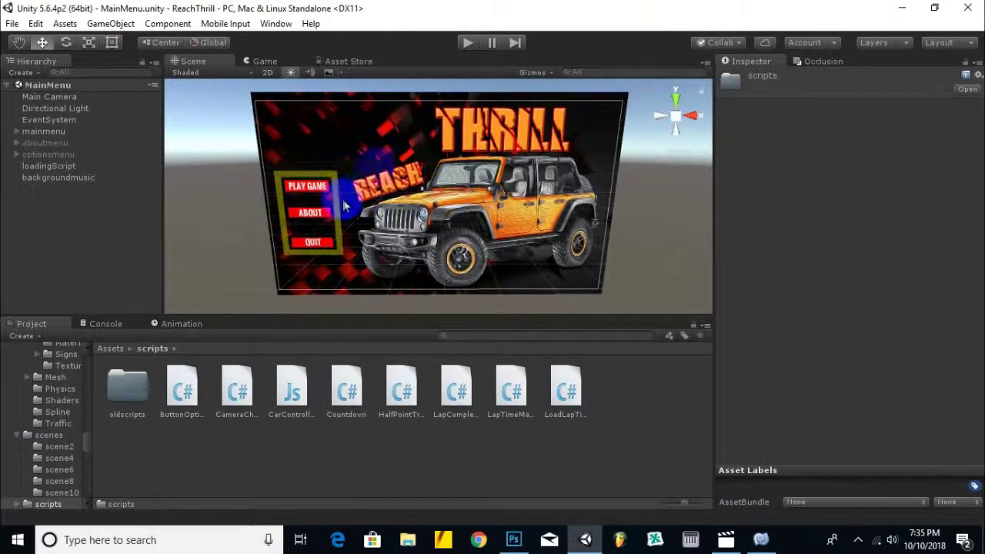
Step: Open the TrackSelect scene and orbit to a frontal view of the car and track buttons
left_click(110, 347)
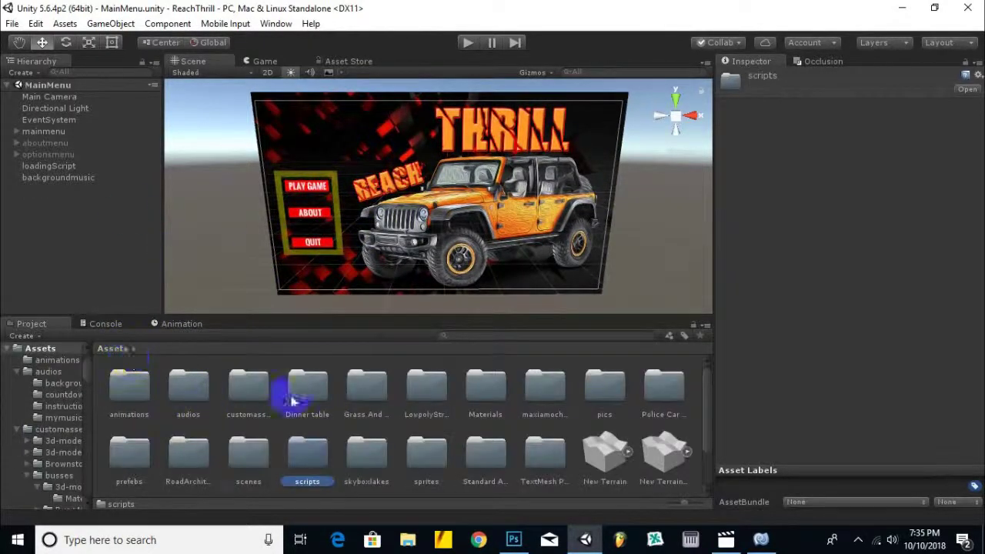
double_click(254, 465)
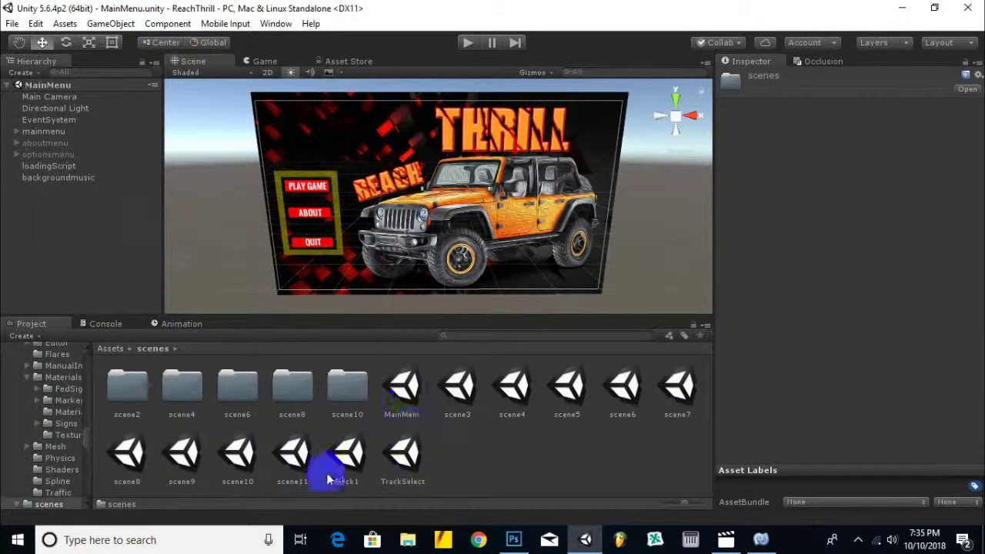
double_click(404, 462)
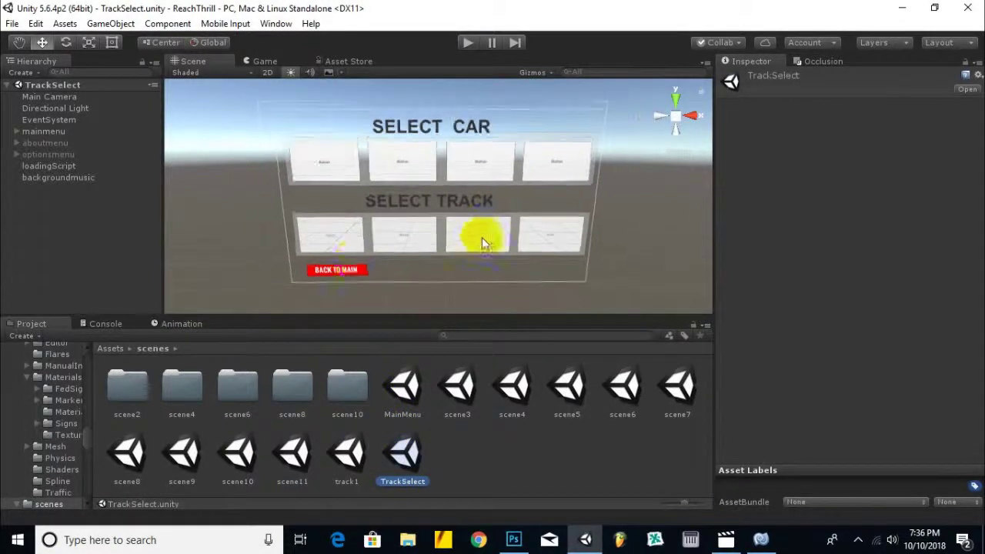
left_click_drag(257, 161, 477, 150, "alt")
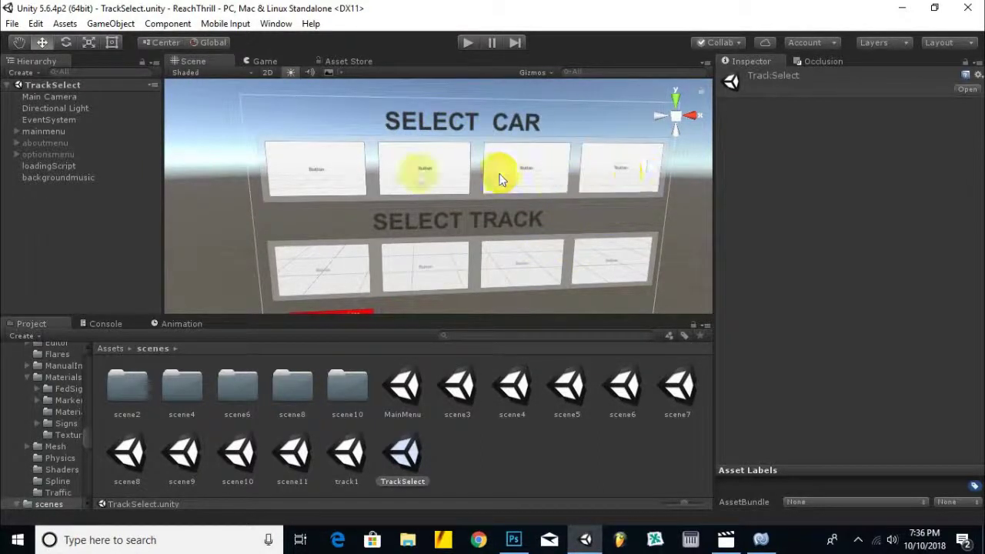
left_click_drag(644, 248, 319, 248, "alt")
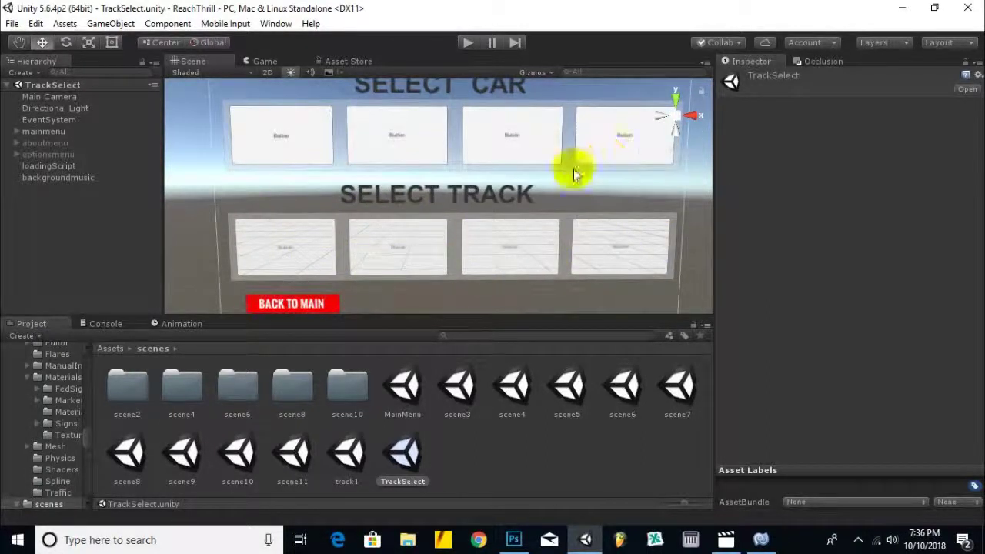
left_click_drag(517, 185, 525, 192, "alt")
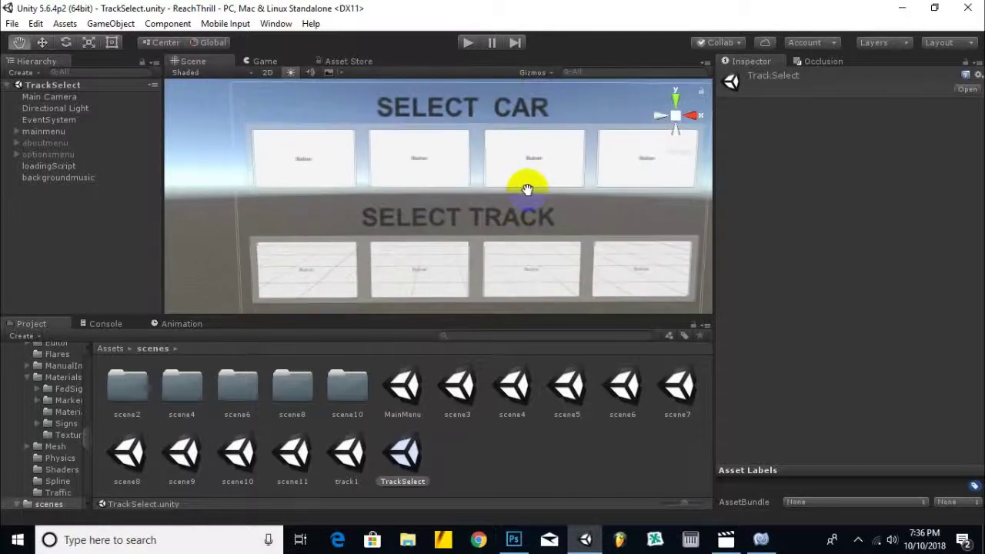
Step: Select the first car button, then open the Assets sprites folder
left_click(297, 163)
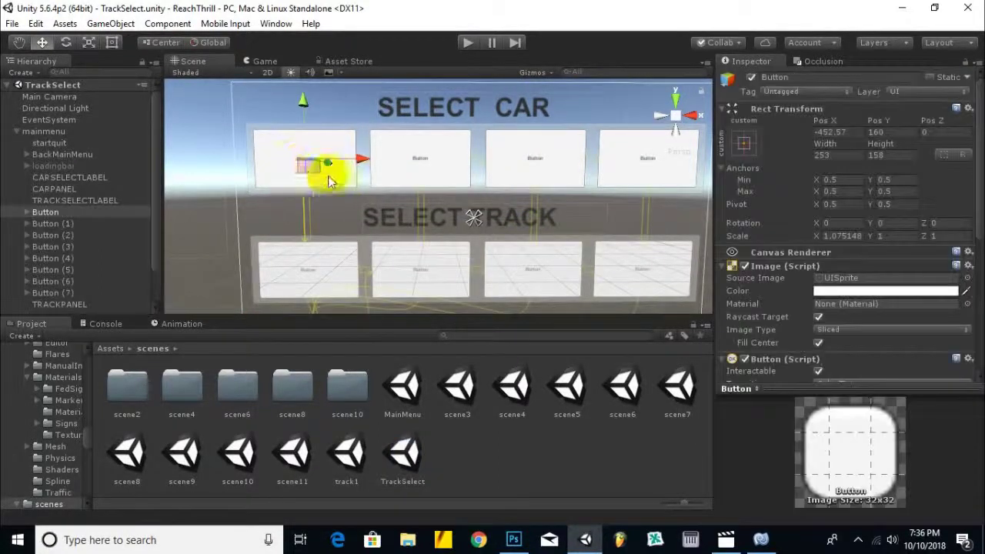
left_click(111, 348)
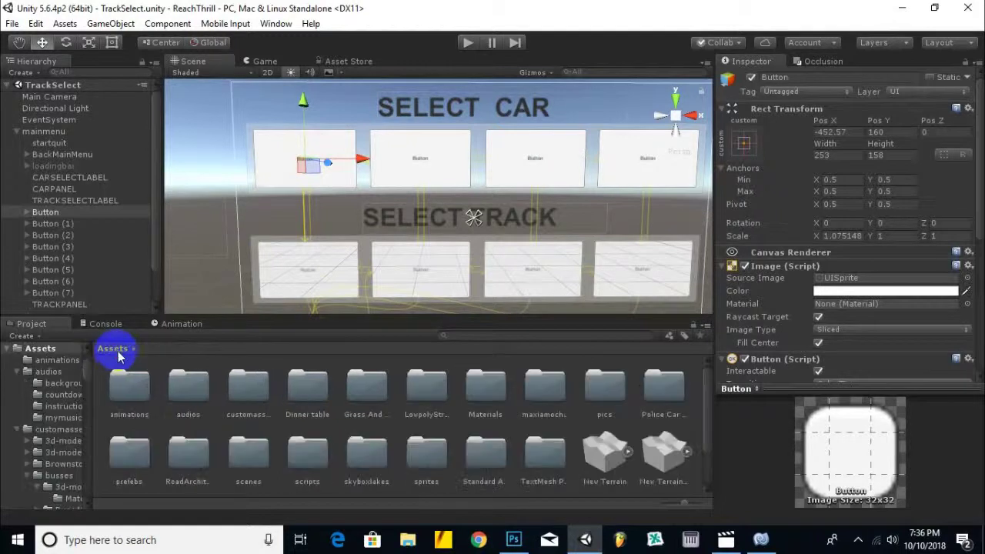
double_click(444, 460)
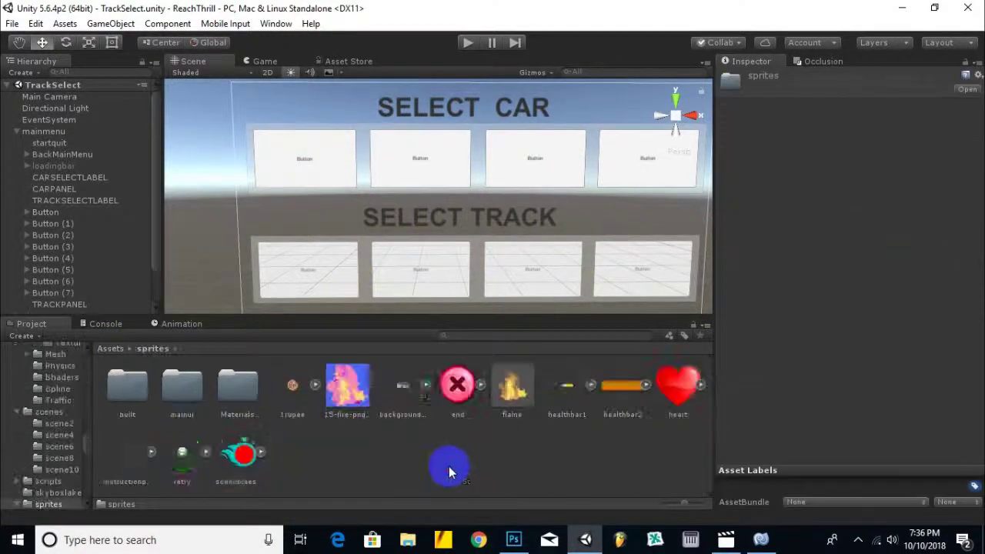
Step: Create a new folder named carsandtracksimages inside sprites
right_click(327, 470)
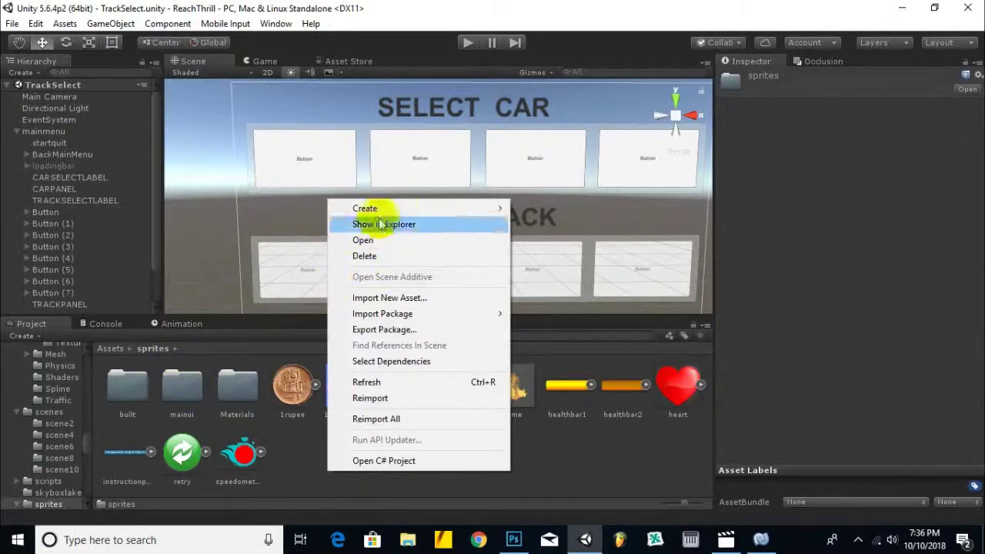
mouse_move(365, 209)
left_click(548, 143)
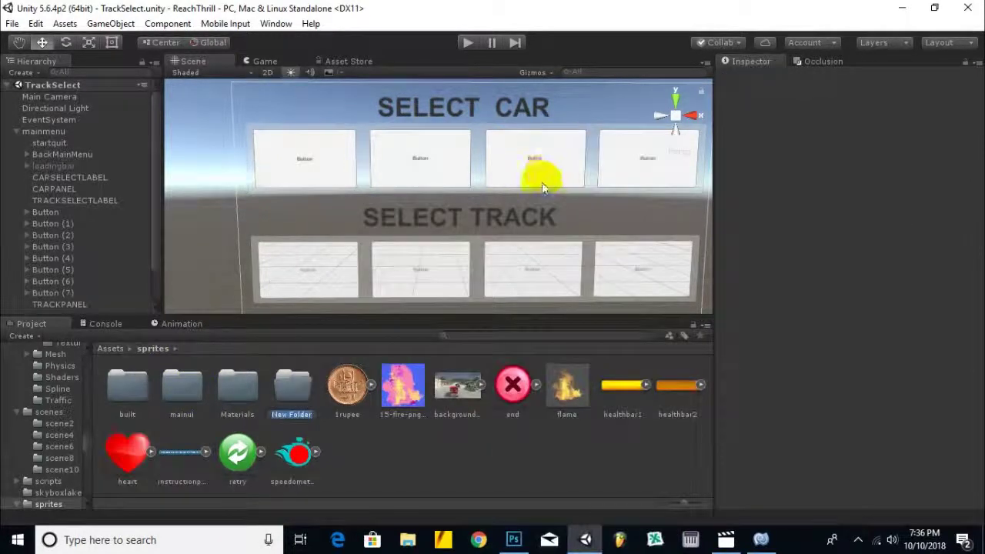
type("car")
type("s")
key("Return")
key("Return")
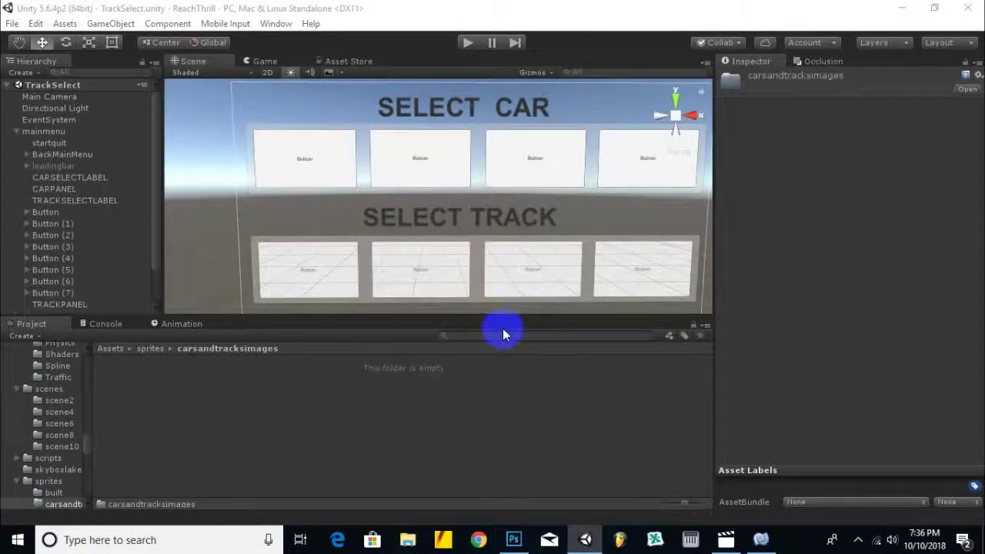
Step: In File Explorer's Desktop, select lamborgini, nissan, paganizonda, BMWZ3 and track1 images
key("super+e")
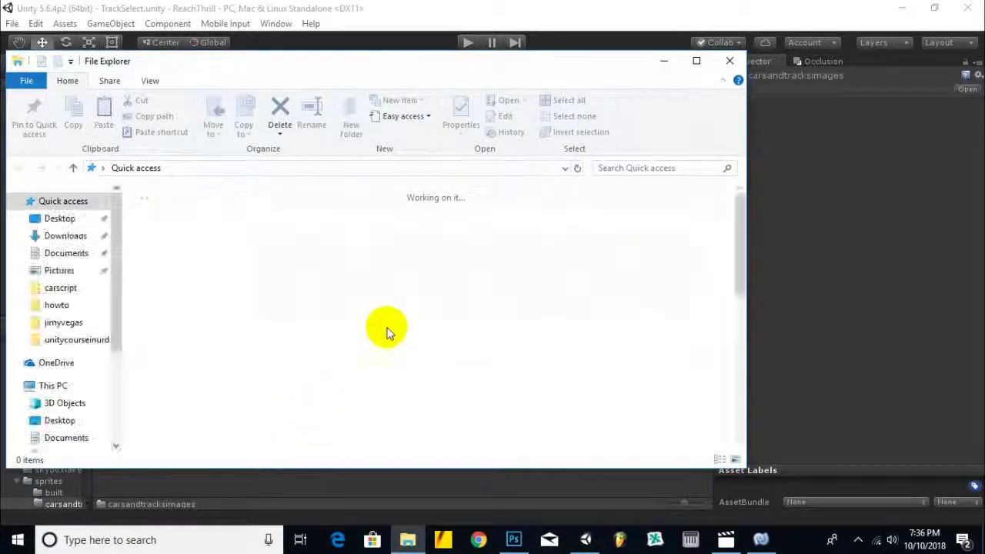
double_click(246, 234)
scroll(312, 310, "down", 5)
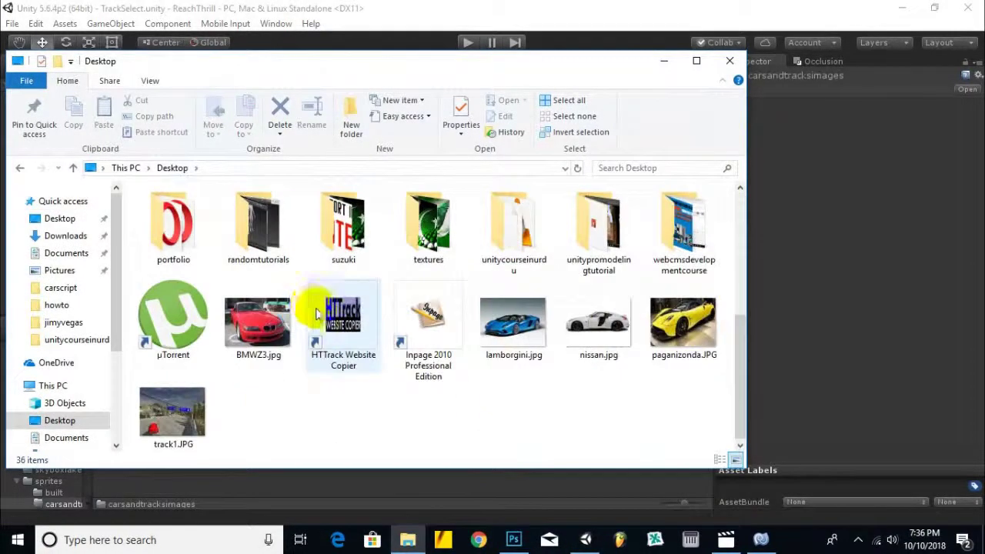
left_click(513, 323)
left_click(598, 323, "ctrl")
left_click(682, 330, "ctrl")
left_click(258, 323, "ctrl")
left_click(172, 415, "ctrl")
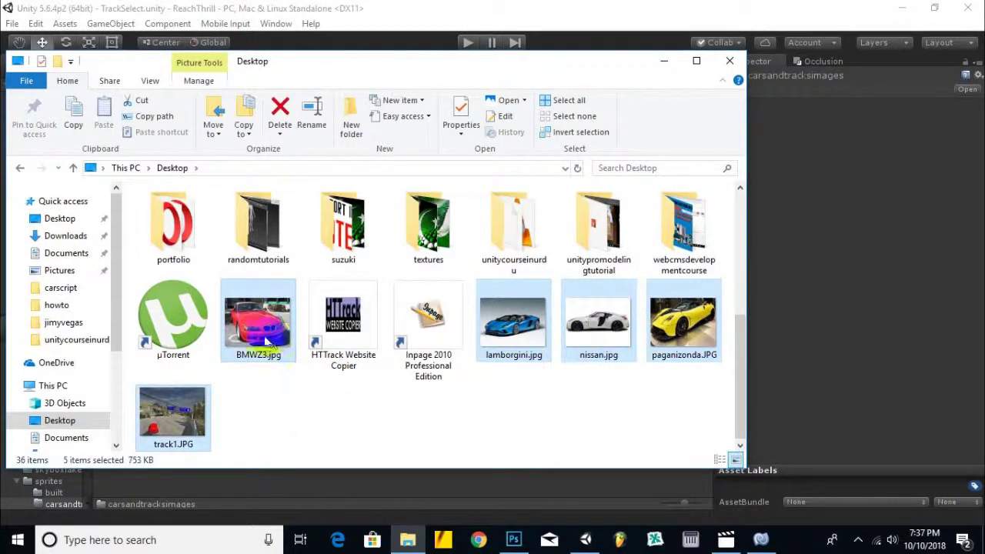
Step: Drag the five selected images into Unity's carsandtracksimages folder
left_click_drag(267, 341, 316, 483)
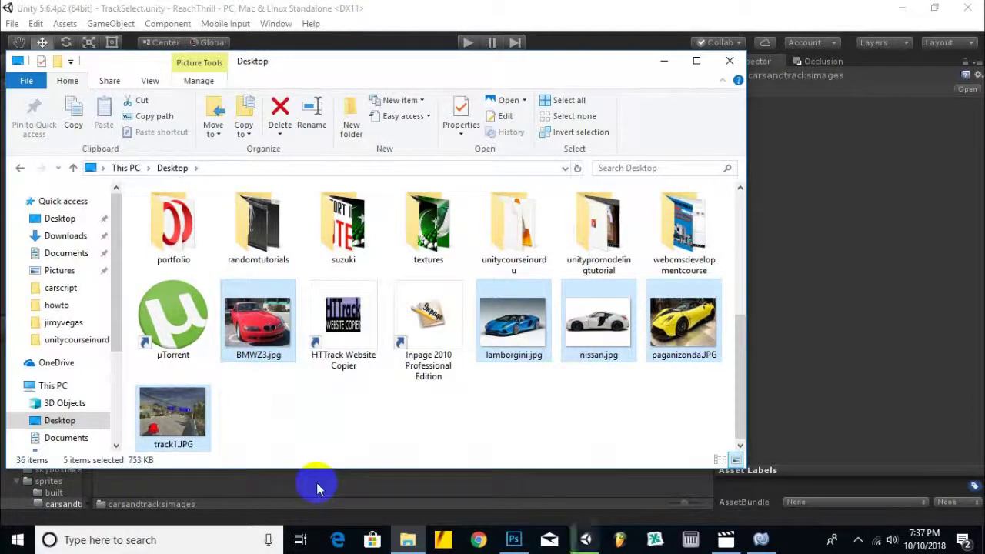
left_click(803, 368)
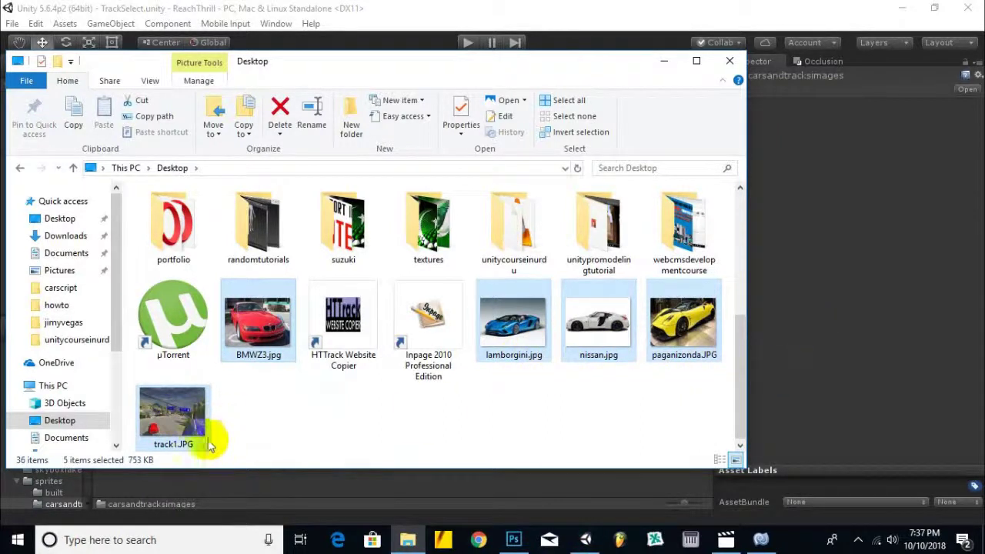
left_click(784, 357)
left_click(608, 473)
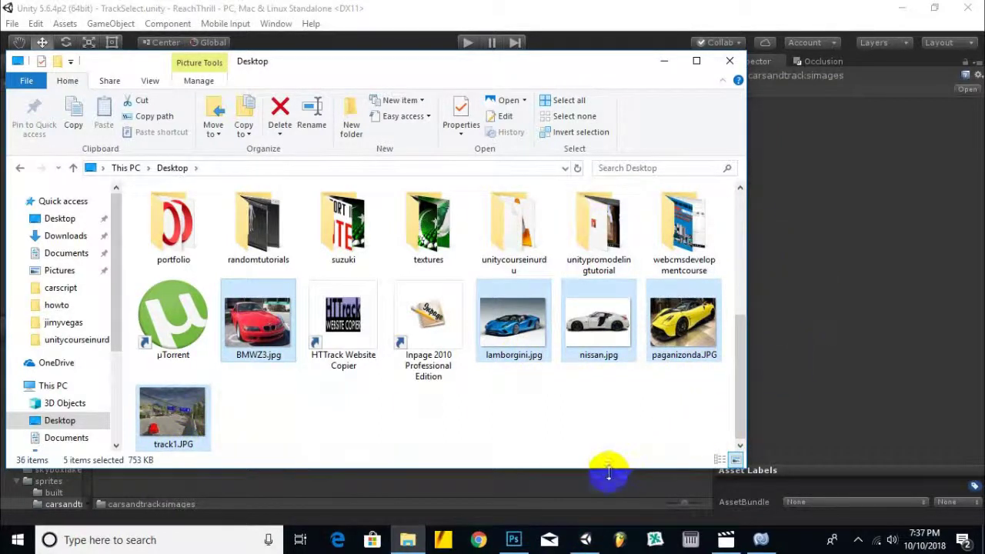
left_click_drag(603, 483, 397, 436)
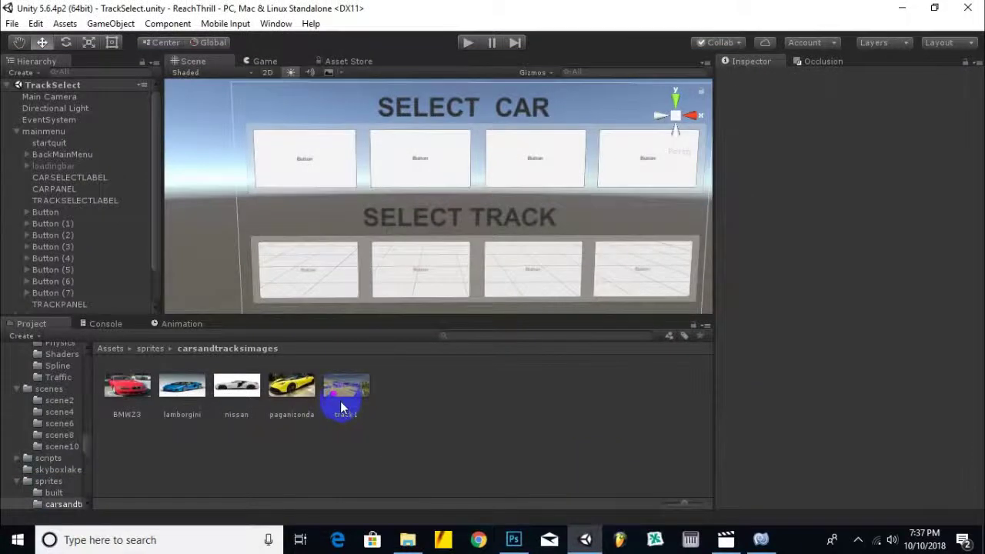
Step: Rename the first car button to nissan
scroll(486, 202, "down", 2)
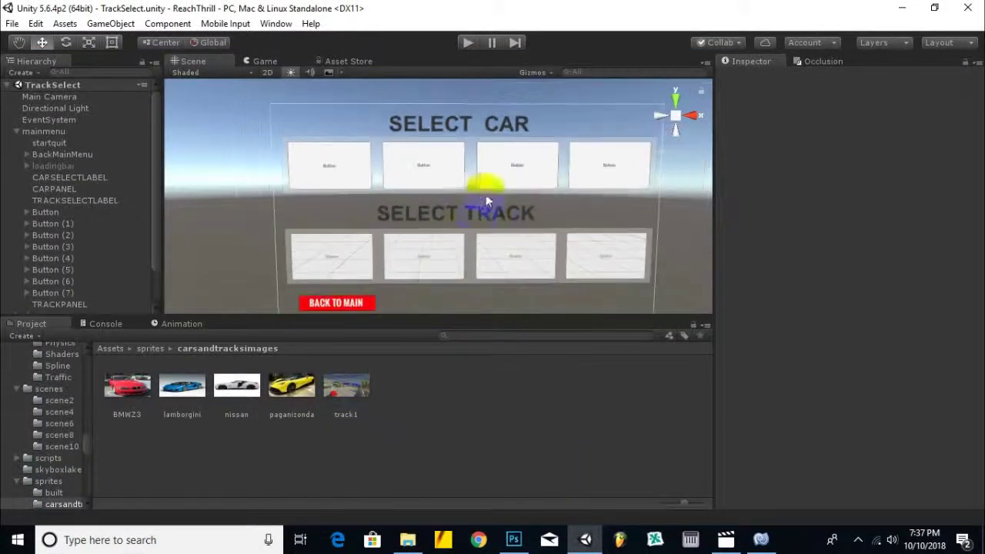
middle_click_drag(396, 297, 374, 264)
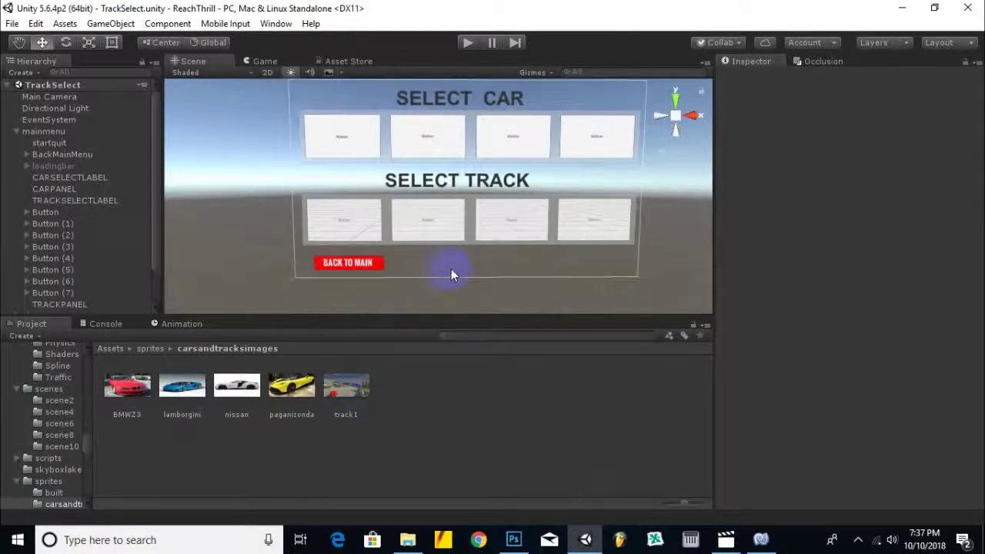
scroll(468, 215, "down", 1)
left_click(354, 182)
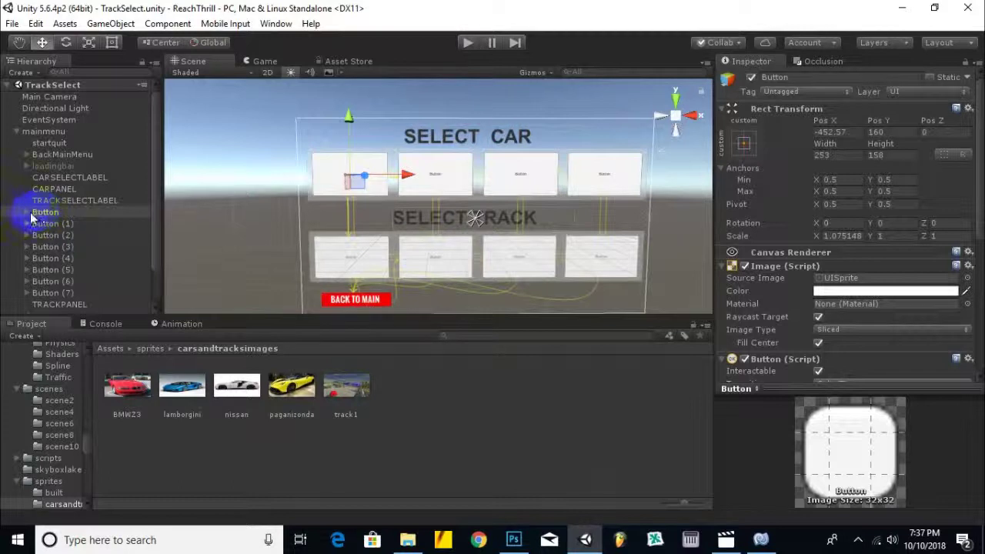
right_click(31, 219)
left_click(61, 254)
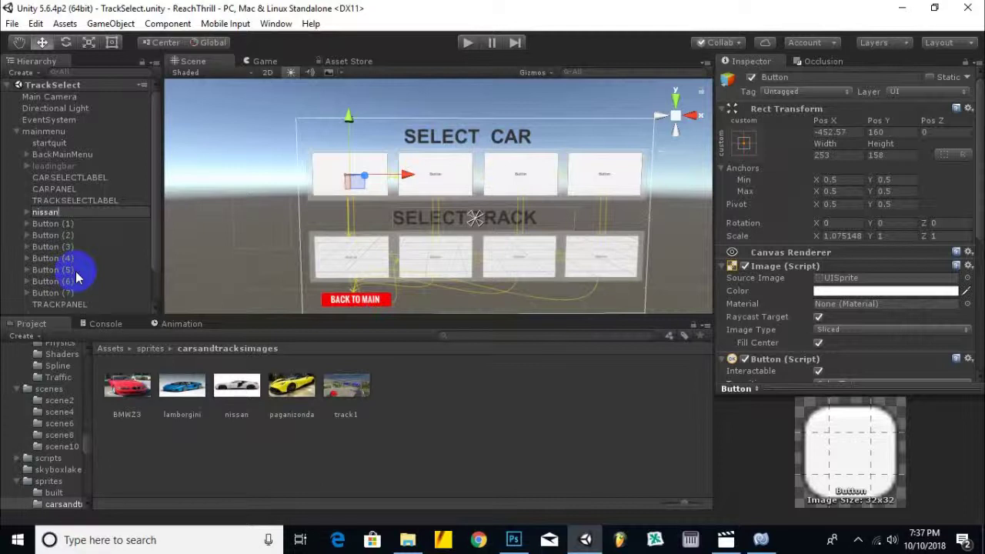
key("Return")
Step: Delete nissan's Text child, then undo to restore the label
left_click(27, 211)
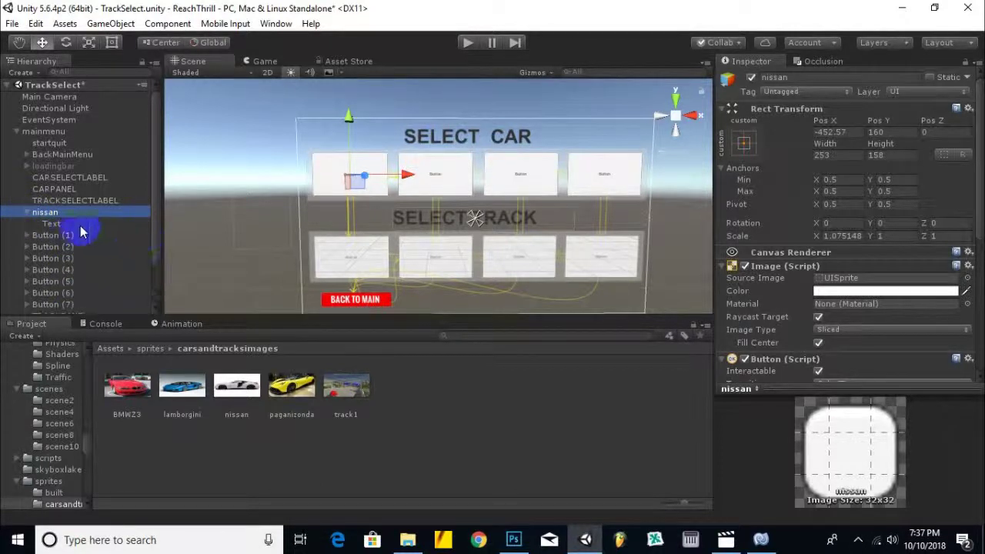
left_click(52, 224)
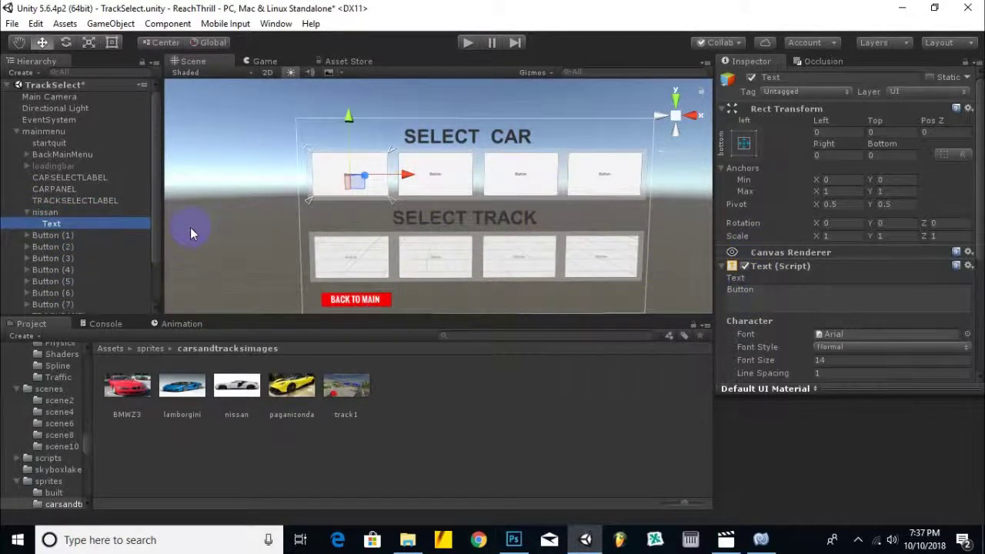
key("Delete")
left_click(44, 214)
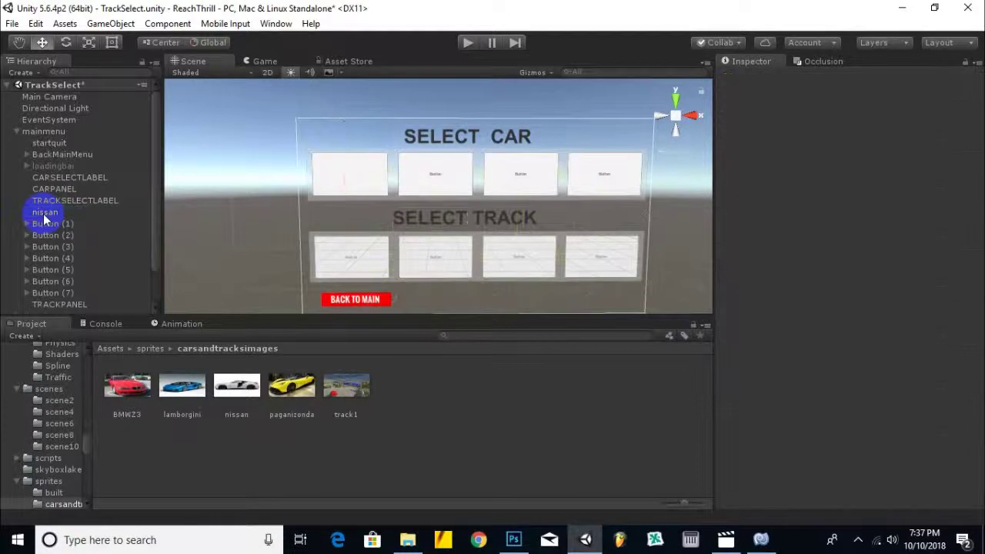
key("ctrl+z")
Step: Clear the 'Button' label text and try dragging the nissan image onto the button
left_click(812, 301)
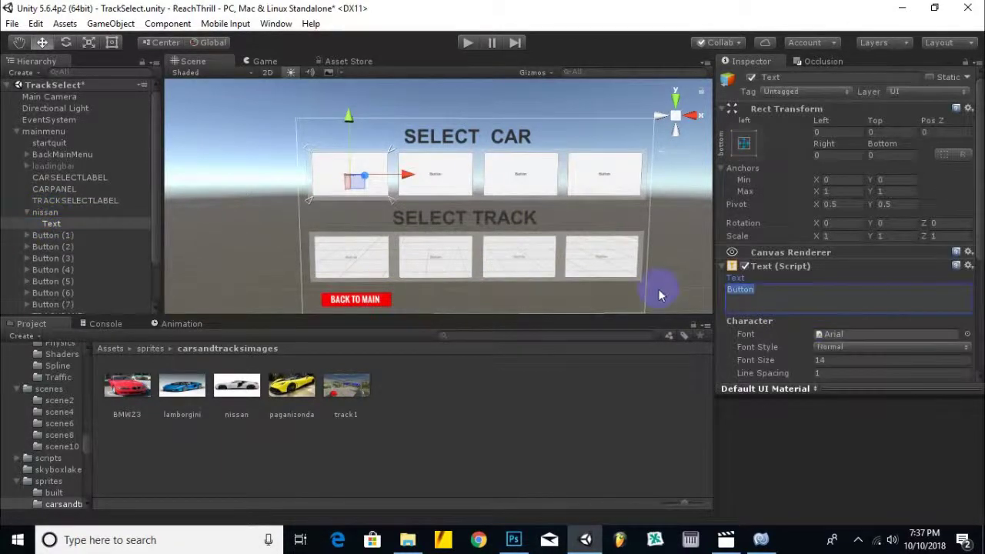
key("BackSpace")
left_click(46, 211)
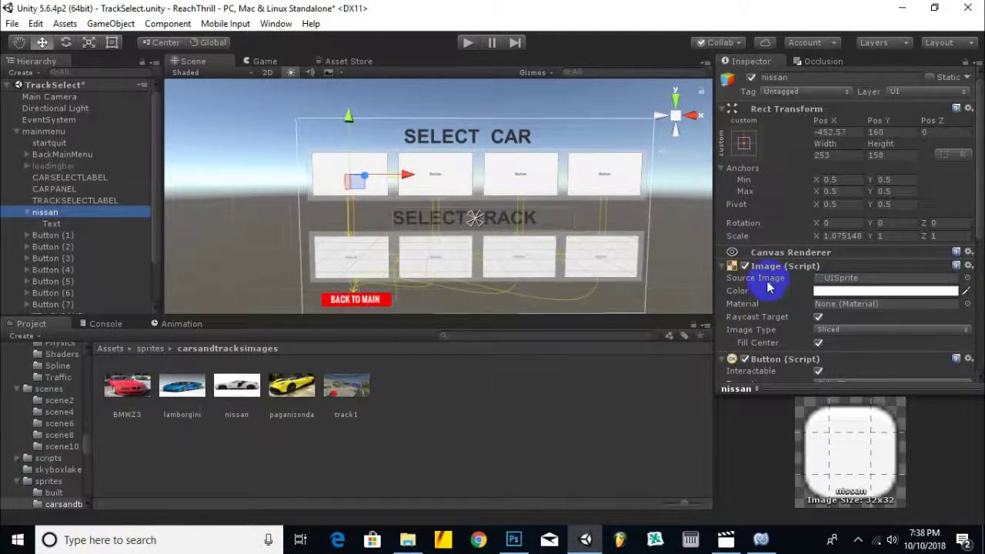
left_click_drag(250, 383, 919, 283)
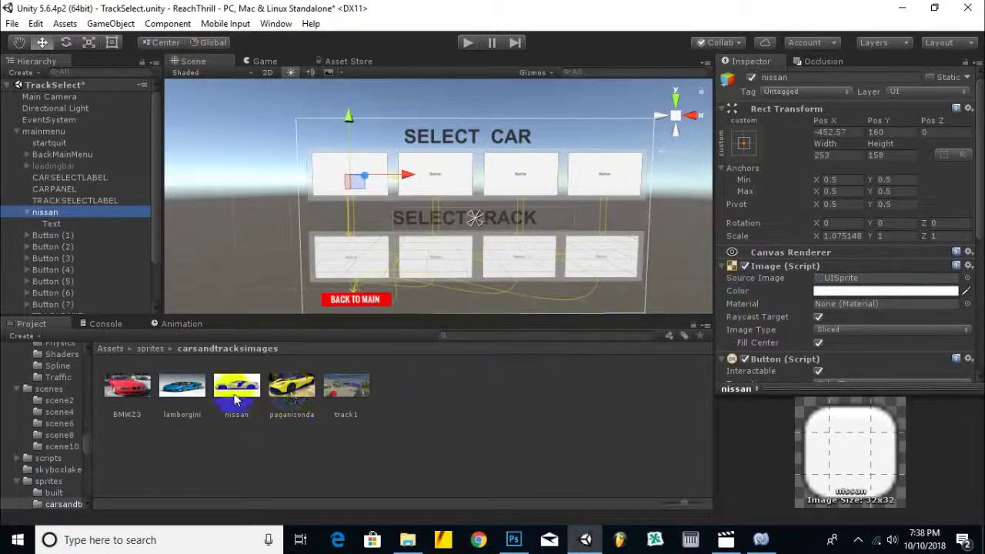
left_click(343, 389)
Step: Set all five car and track images to Sprite (2D and UI), apply, and reselect nissan
left_click(130, 381, "shift")
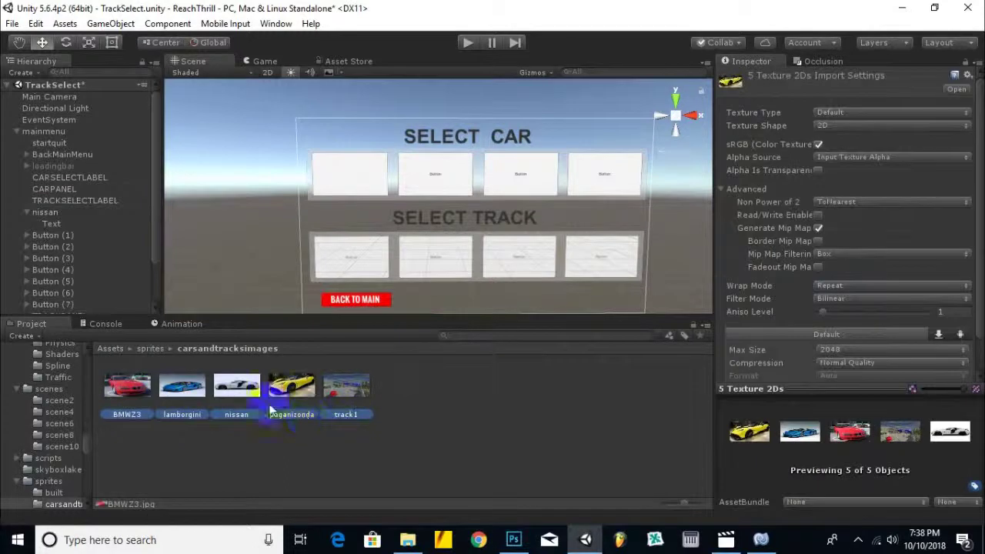
left_click(849, 114)
left_click(863, 175)
scroll(900, 308, "down", 3)
left_click(954, 369)
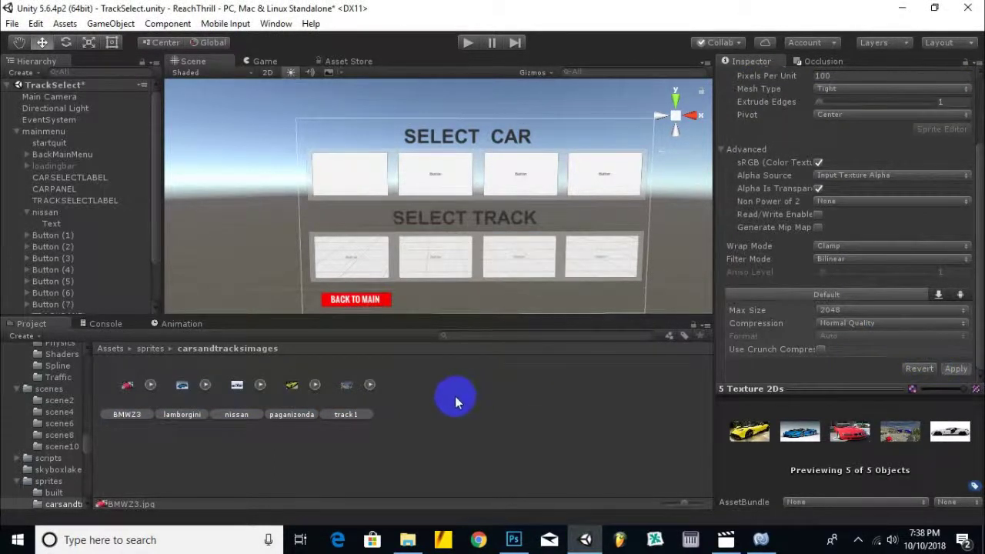
left_click(360, 177)
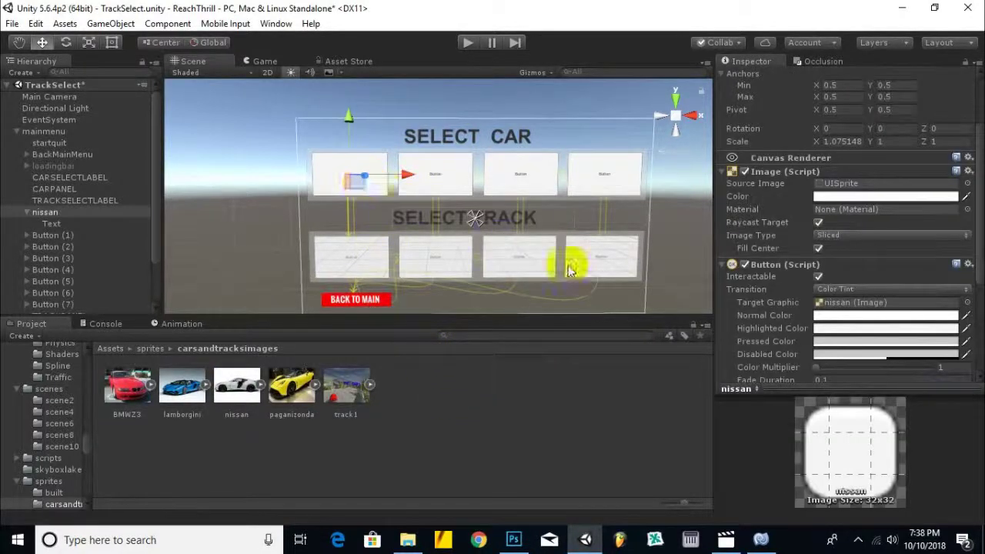
Step: Drag the nissan sprite into the first car button's Source Image so it shows the white car
mouse_move(237, 385)
left_mouse_down()
mouse_move(888, 182)
mouse_move(837, 183)
left_mouse_up()
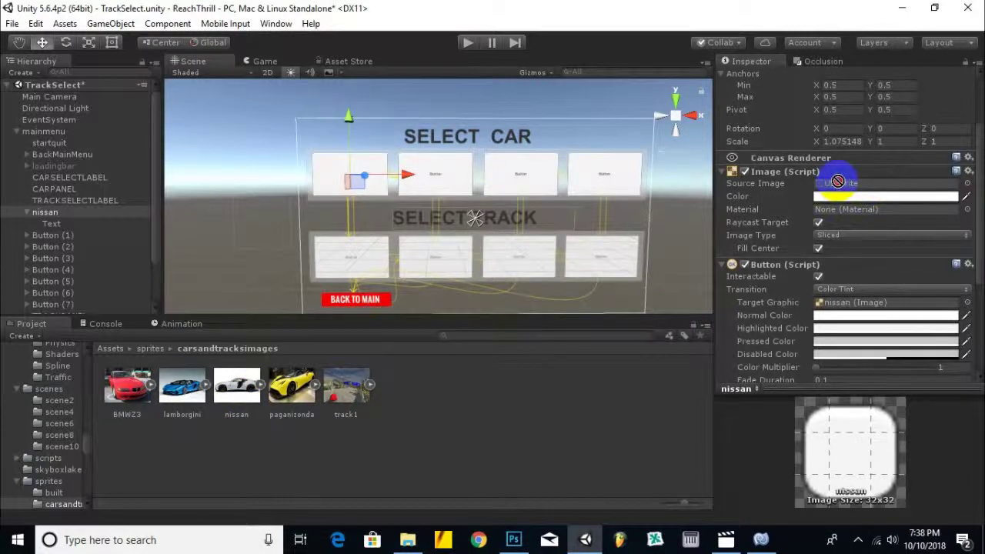
left_click_drag(837, 181, 839, 184)
scroll(341, 170, "up", 2)
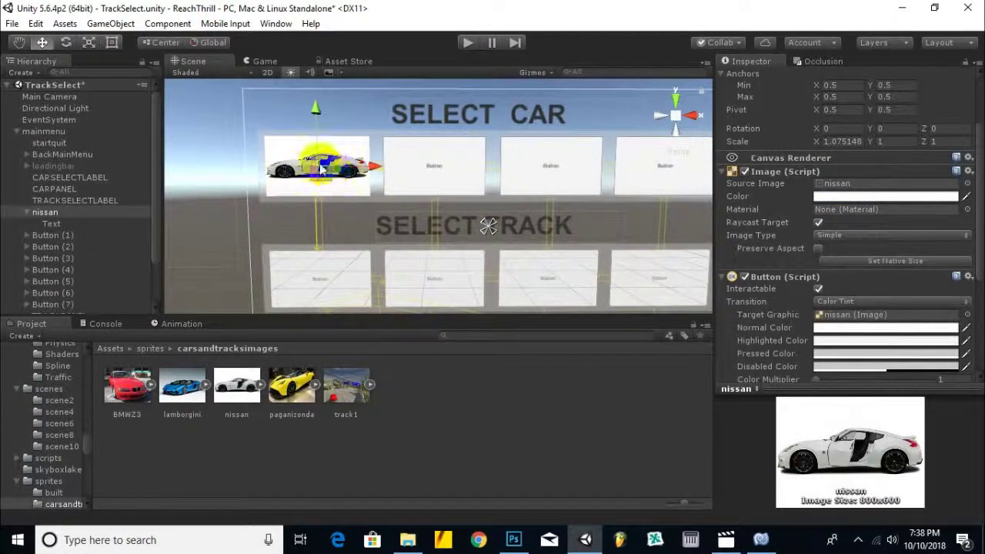
scroll(256, 131, "up", 2)
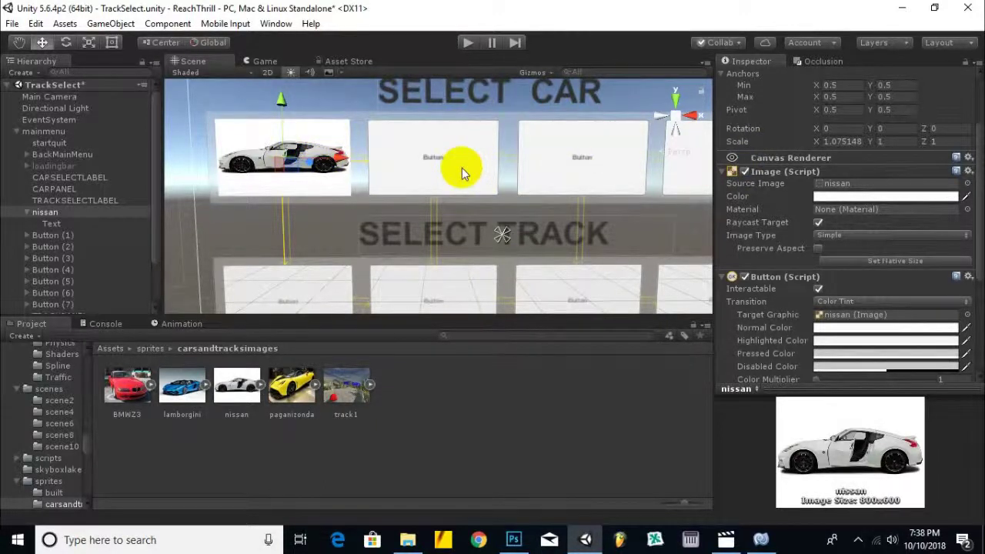
scroll(391, 162, "down", 2)
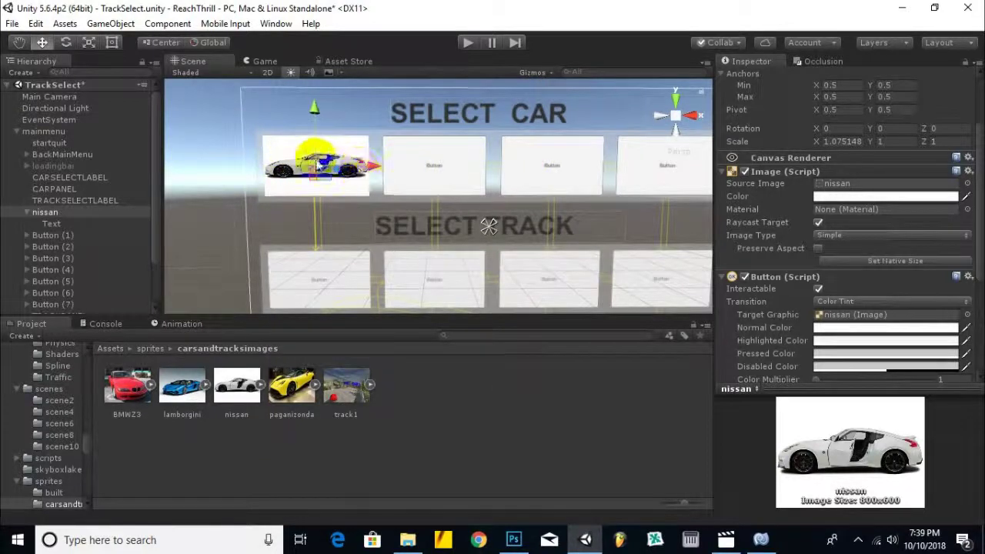
scroll(312, 157, "up", 1)
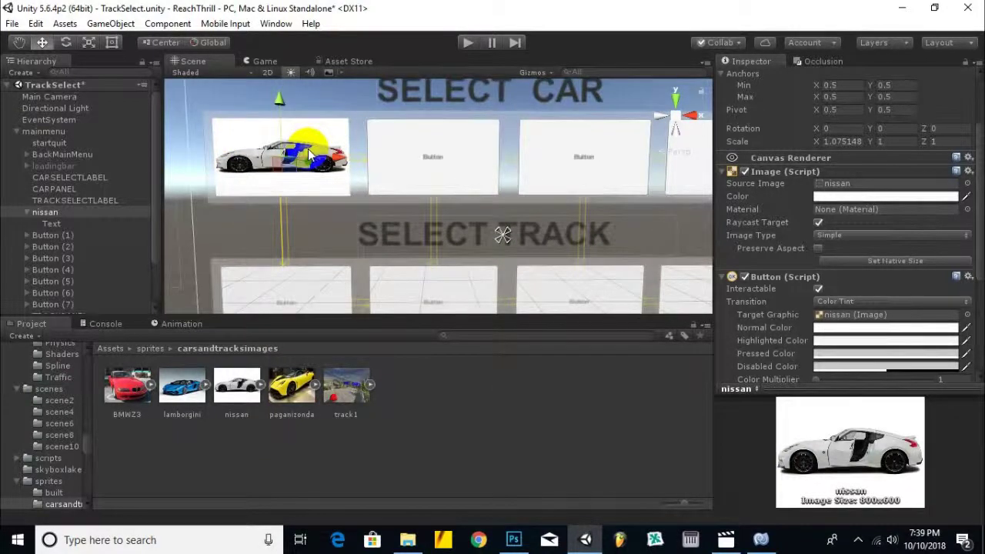
mouse_move(308, 154)
middle_mouse_down()
mouse_move(368, 163)
mouse_move(359, 165)
middle_mouse_up()
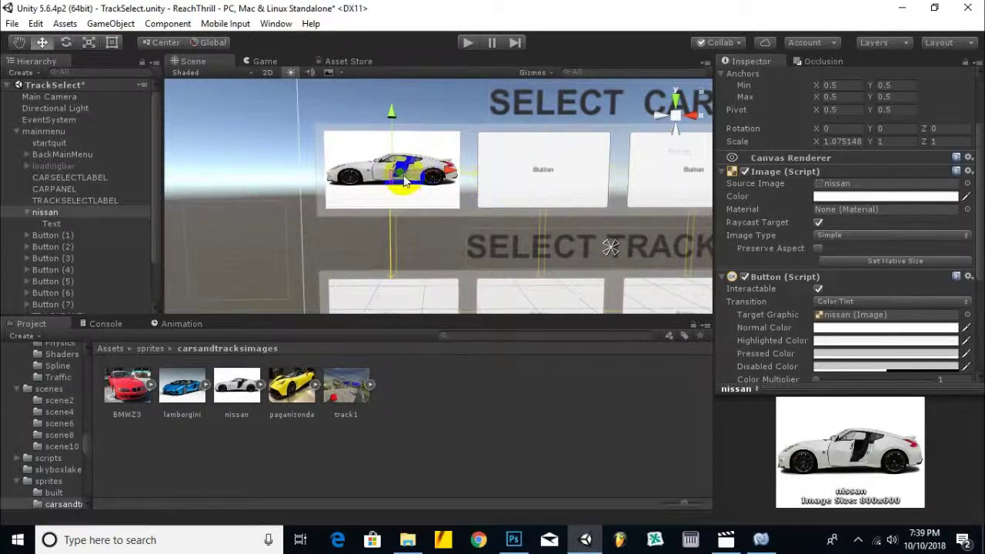
middle_click_drag(516, 205, 430, 184)
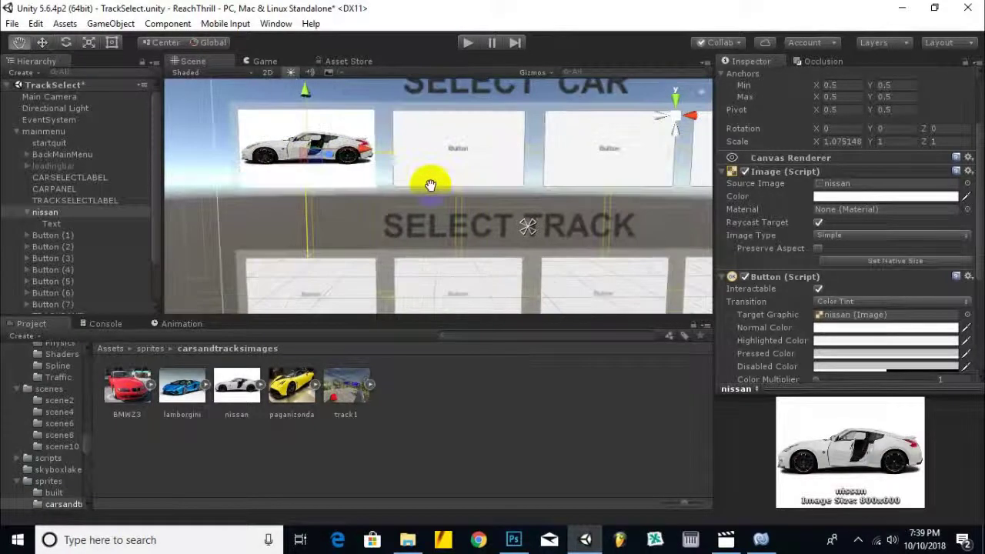
left_click(48, 237)
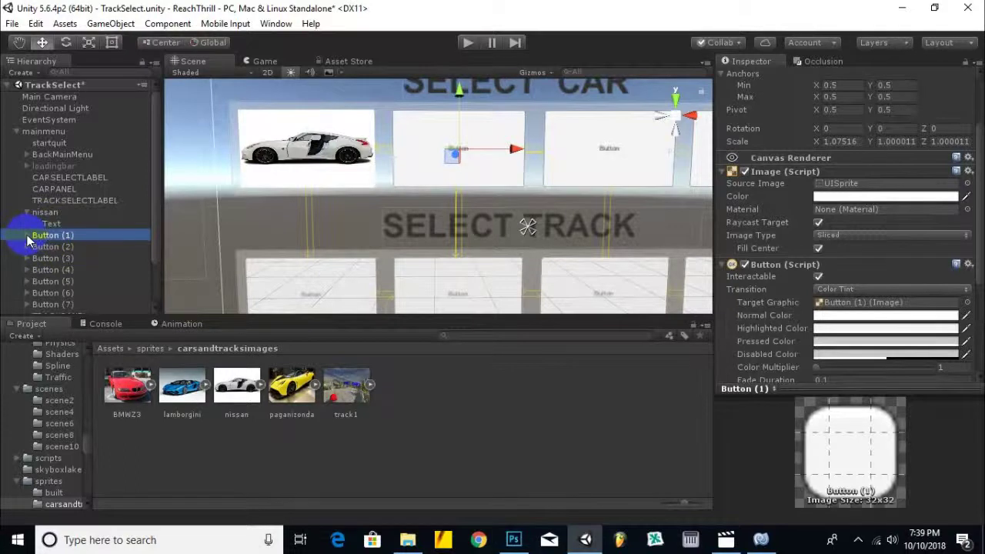
Step: Rename the second car button, Button (1), to BMWz3
right_click(39, 243)
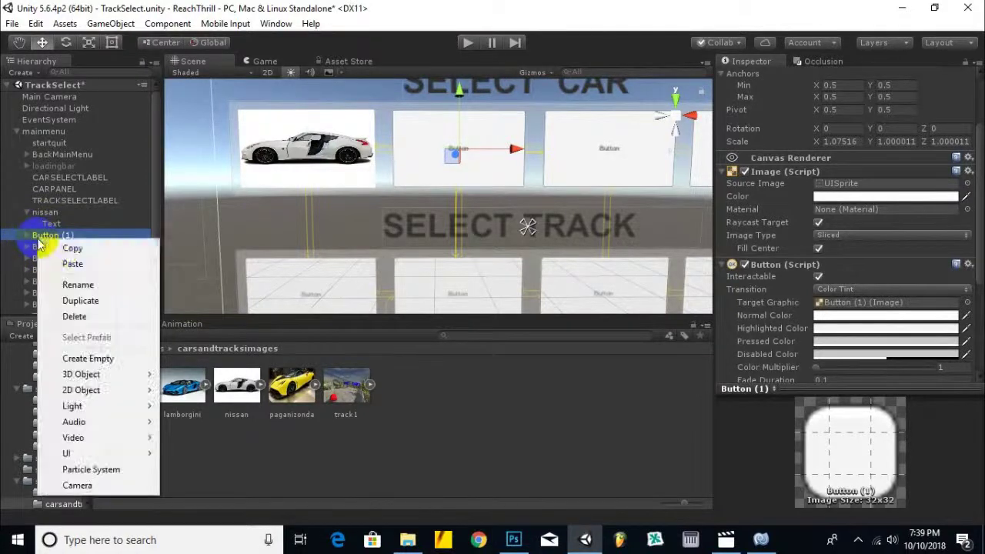
left_click(69, 283)
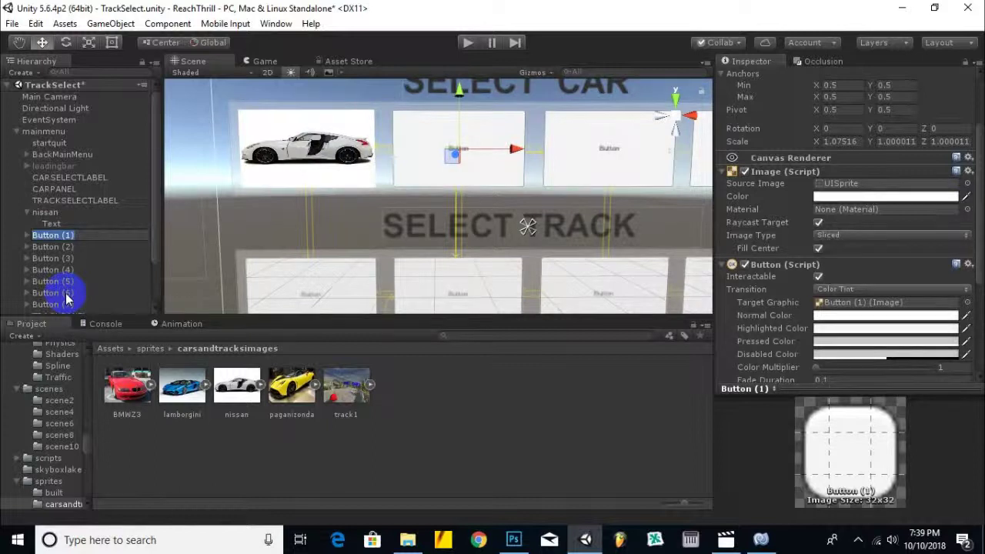
type("BMWz")
type("3")
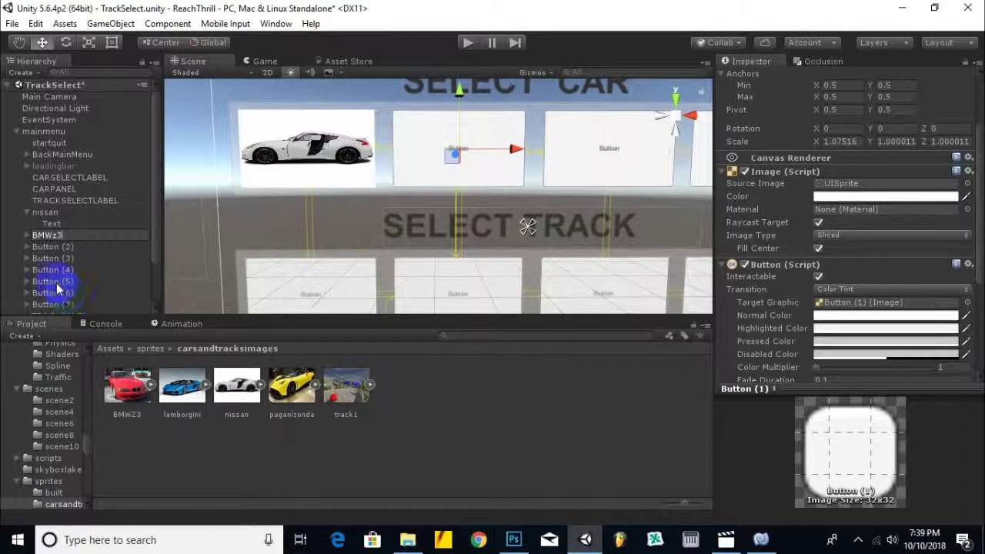
key("Return")
Step: Delete the 'Button' label text from BMWz3's Text child
left_click(27, 234)
left_click(51, 246)
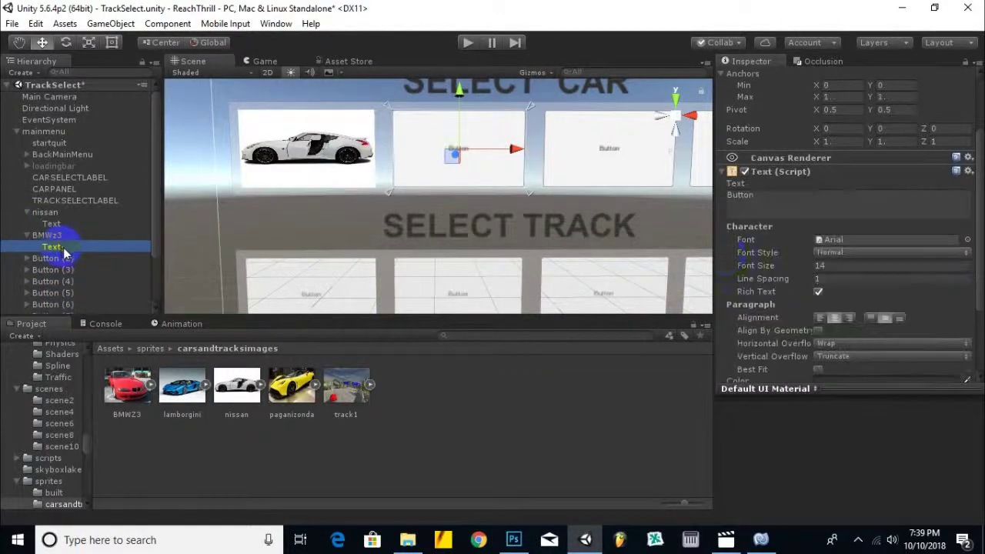
double_click(731, 194)
key("BackSpace")
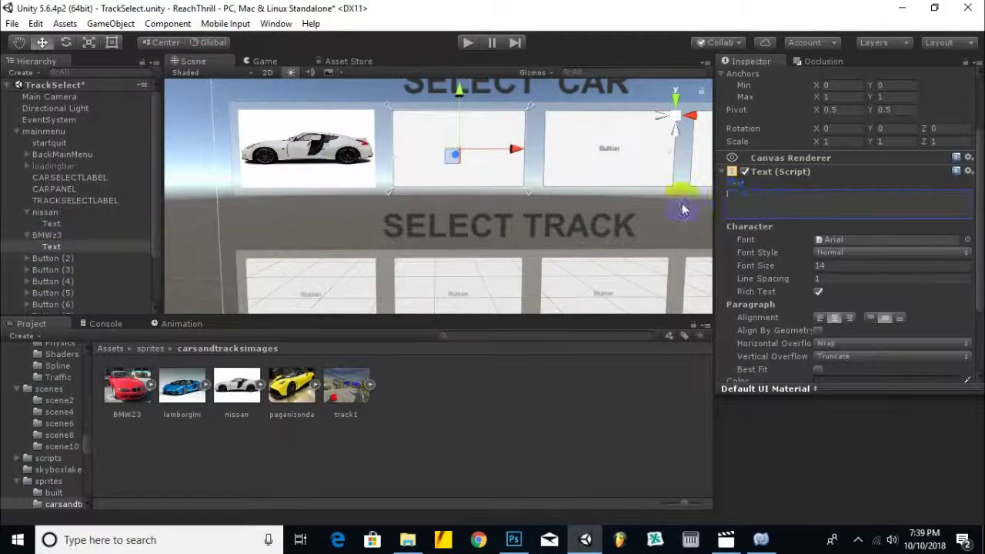
Step: Set the red BMWz3 sprite as the BMWz3 button's Source Image
left_click(61, 236)
mouse_move(127, 385)
left_mouse_down()
mouse_move(315, 356)
mouse_move(867, 188)
left_mouse_up()
scroll(414, 245, "down", 2)
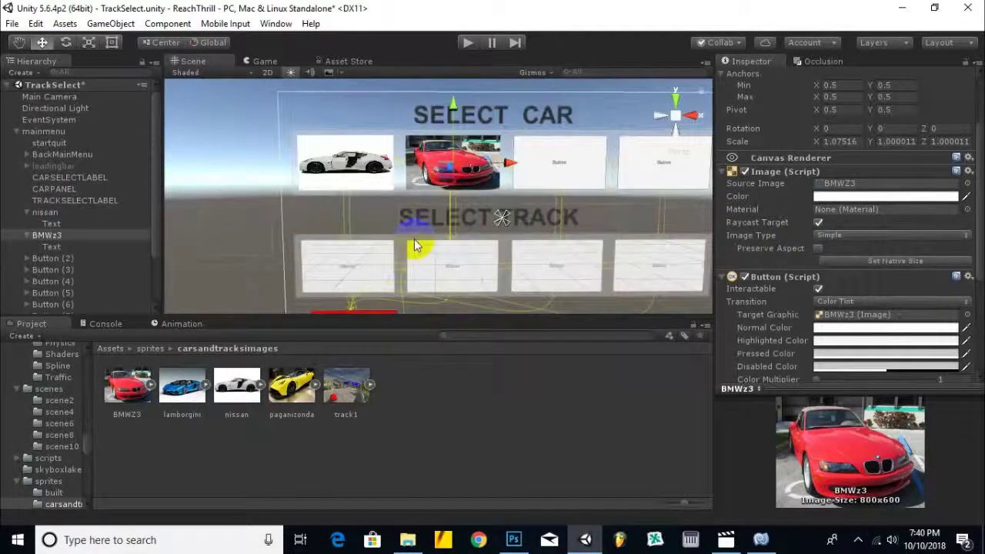
scroll(414, 244, "up", 2)
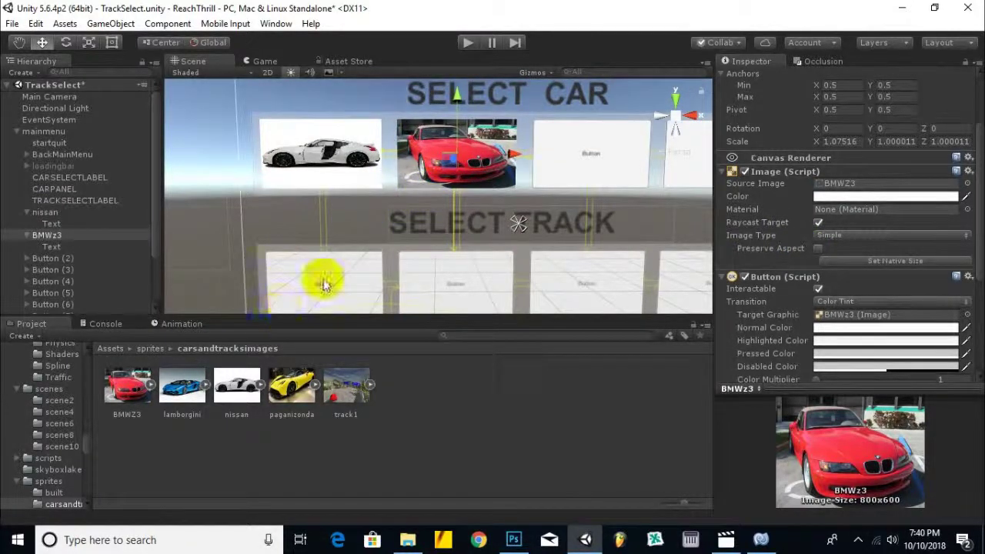
left_click(560, 166)
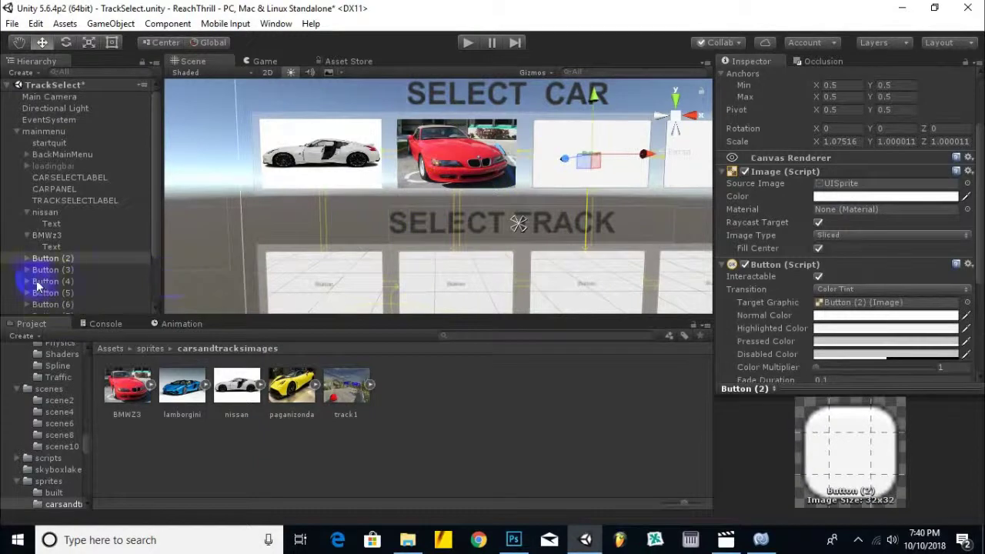
Step: Rename Button (2) to lamborgini and clear its Text child's label
right_click(39, 258)
left_click(84, 303)
type("lamborgini")
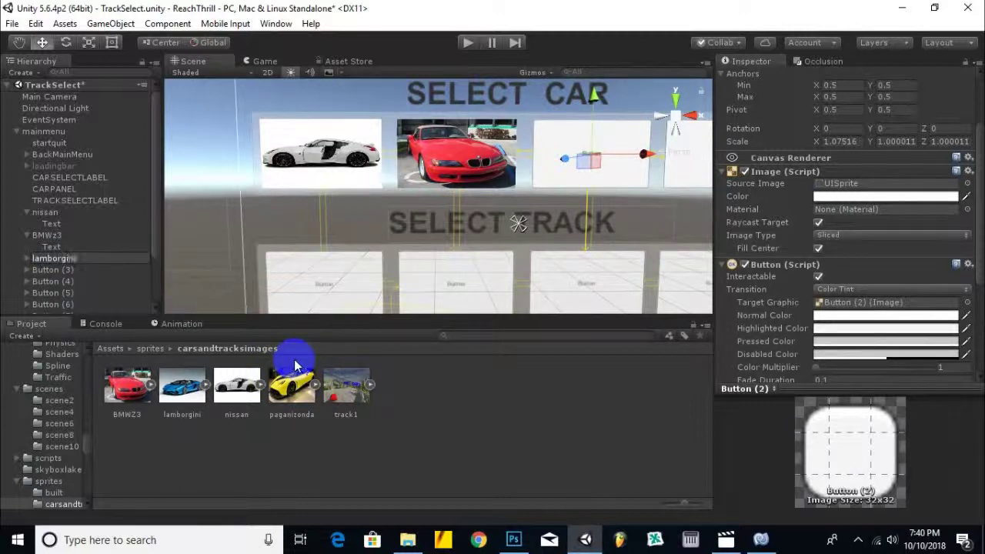
key("Return")
left_click(27, 258)
left_click(51, 270)
left_click(762, 202)
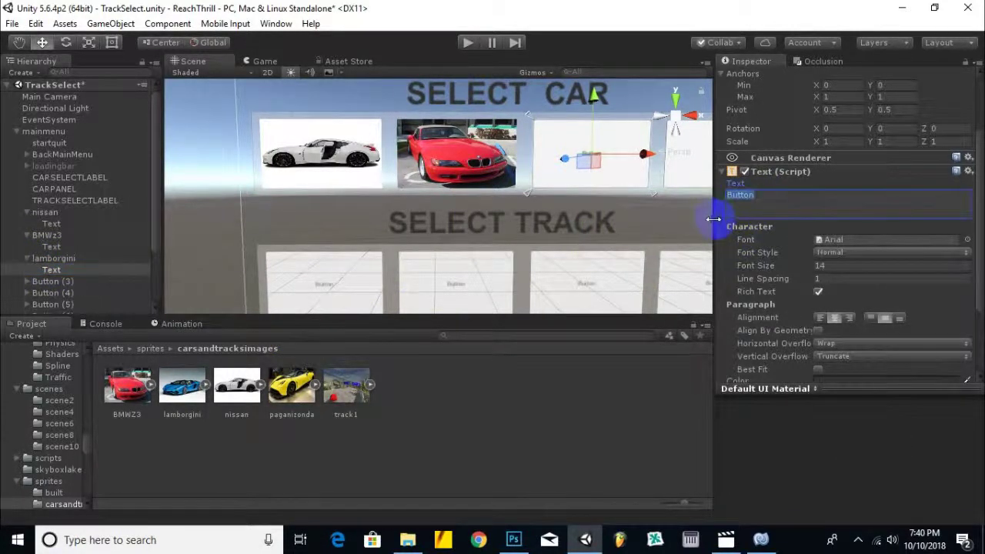
Step: Set the blue lamborgini sprite as the lamborgini button's Source Image
left_click(49, 257)
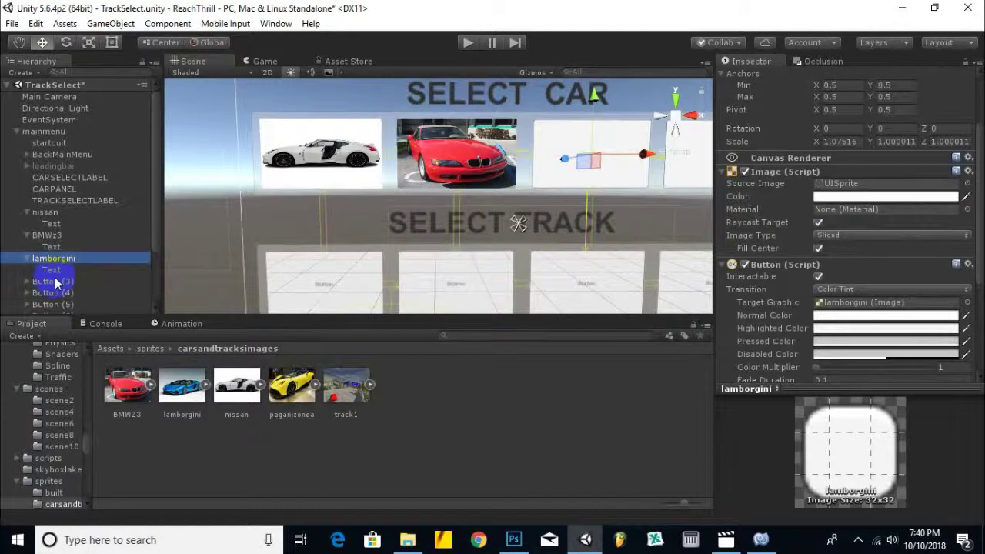
left_click(64, 282)
left_click(50, 258)
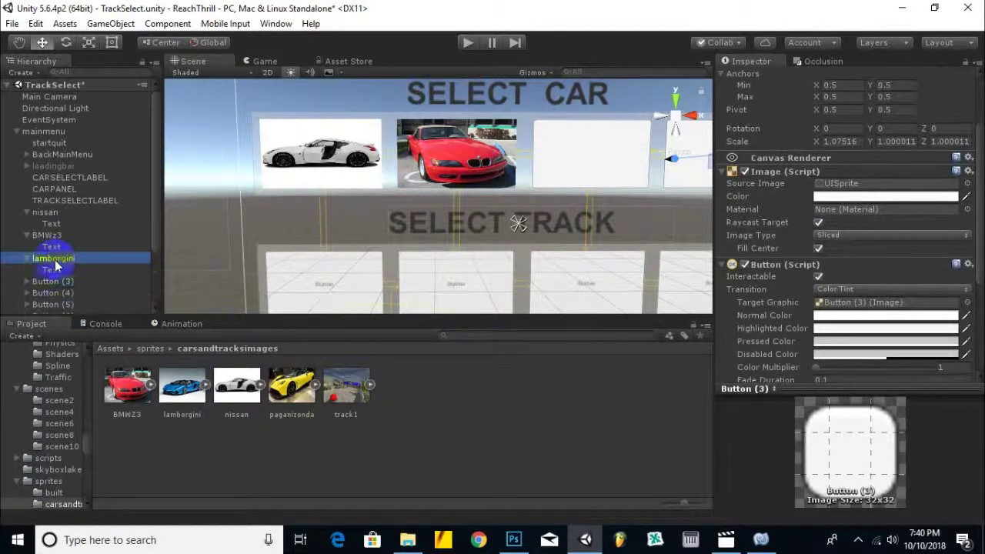
left_click_drag(182, 384, 867, 185)
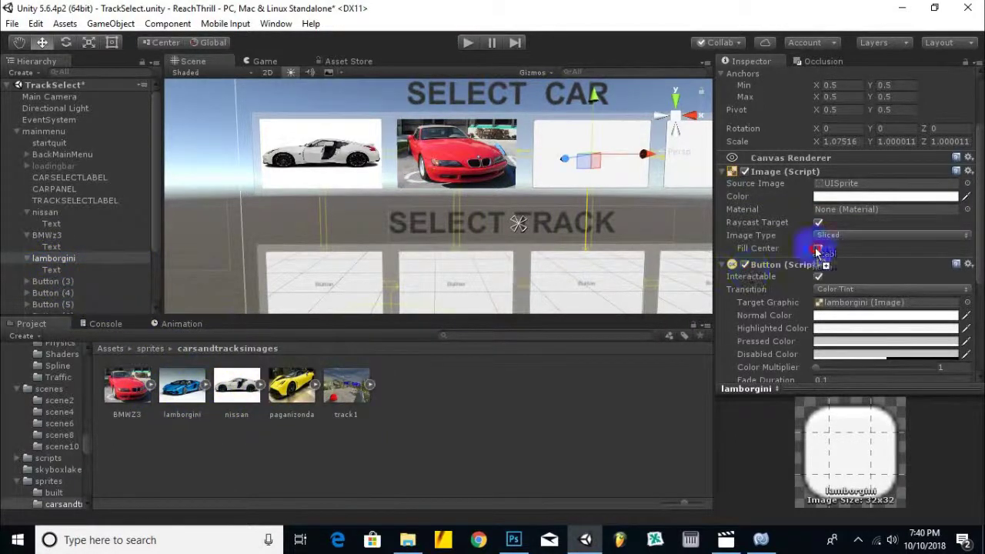
scroll(259, 183, "down", 2)
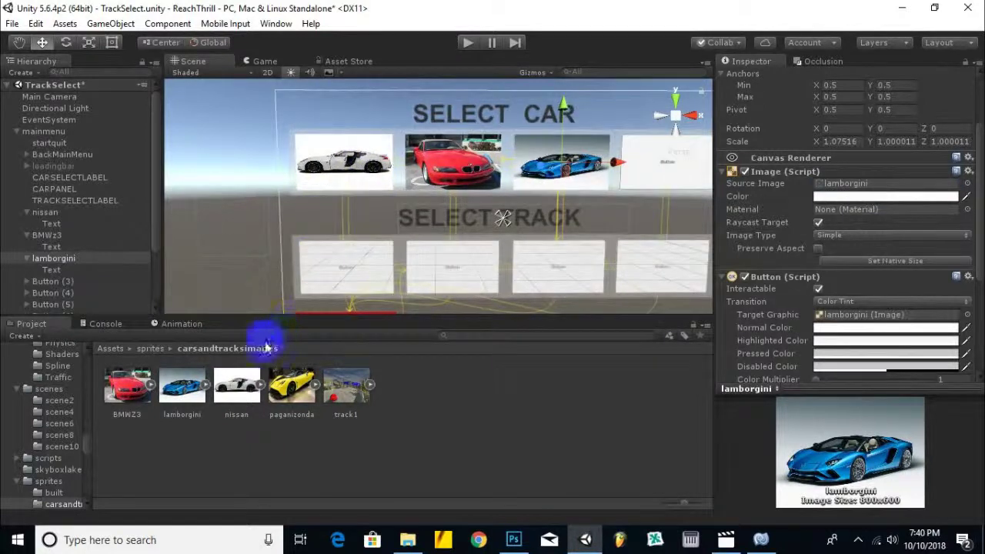
Step: Rename Button (3) to paganizonda and empty its Text child's label
left_click(52, 282)
right_click(53, 287)
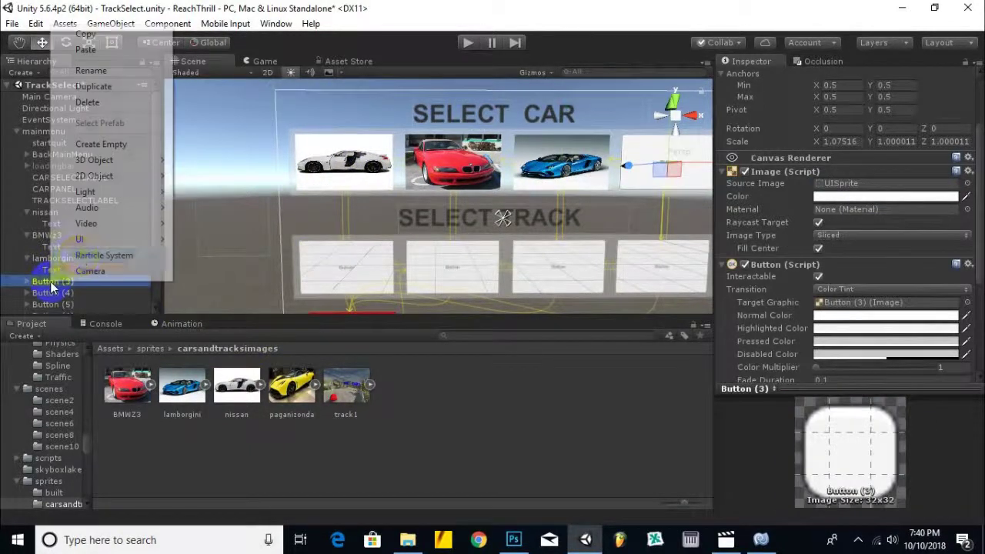
key("Escape")
type("paganizond")
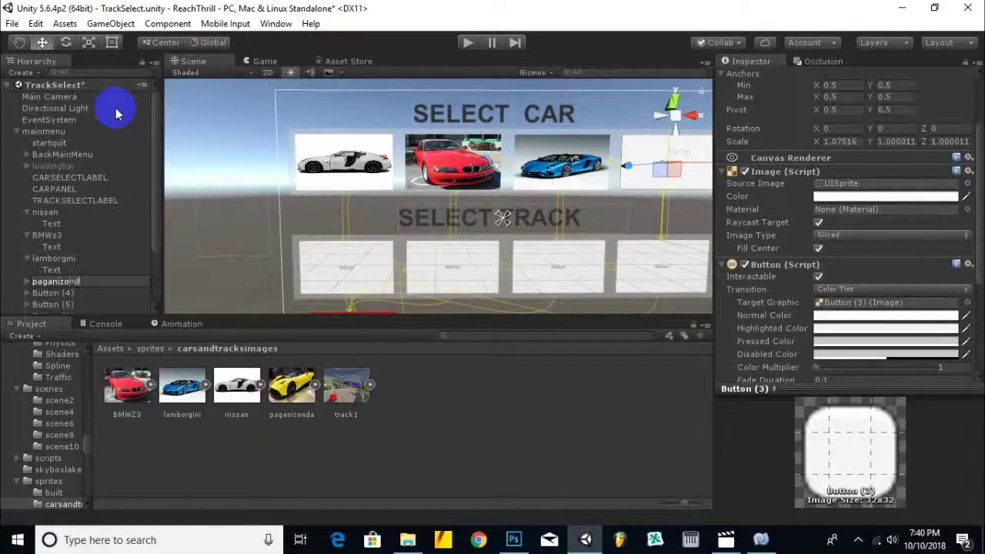
key("Return")
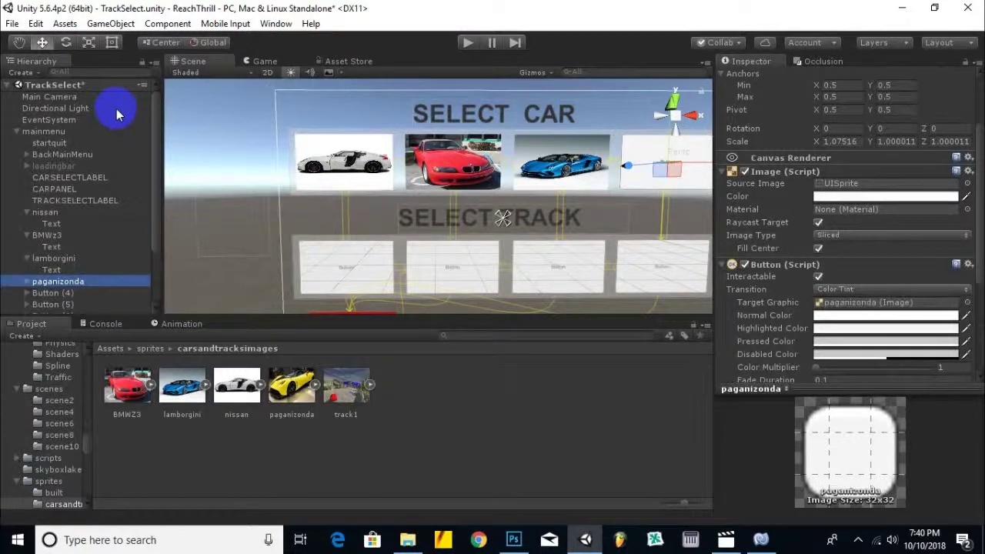
left_click(27, 282)
left_click(51, 293)
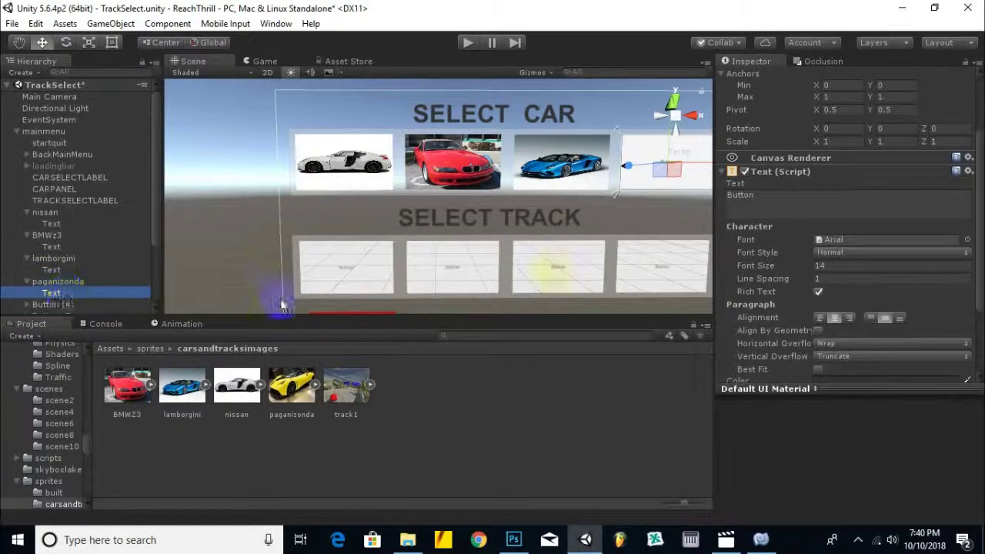
left_click(735, 195)
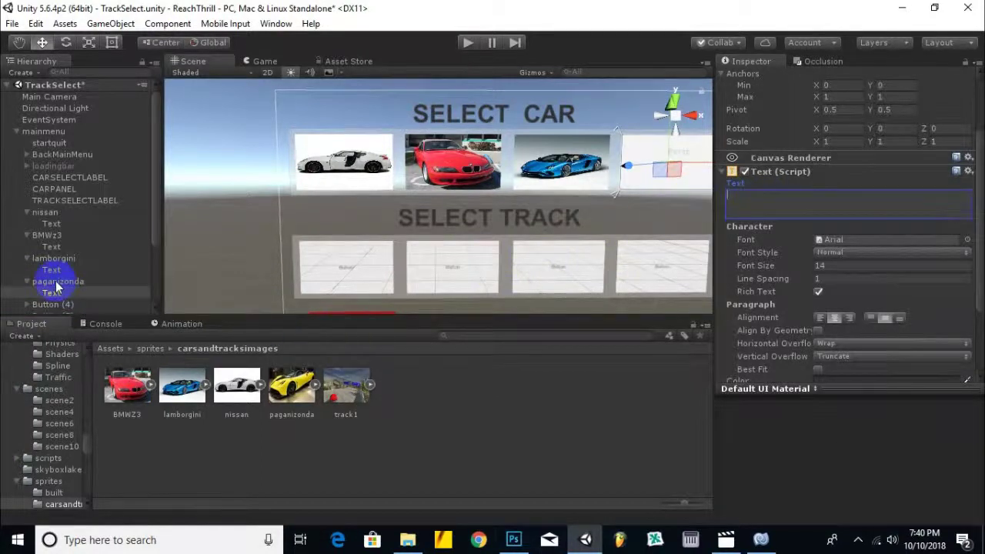
Step: Set the yellow paganizonda sprite as the paganizonda button's Source Image
left_click(58, 282)
mouse_move(291, 386)
left_mouse_down()
mouse_move(619, 324)
mouse_move(846, 184)
left_mouse_up()
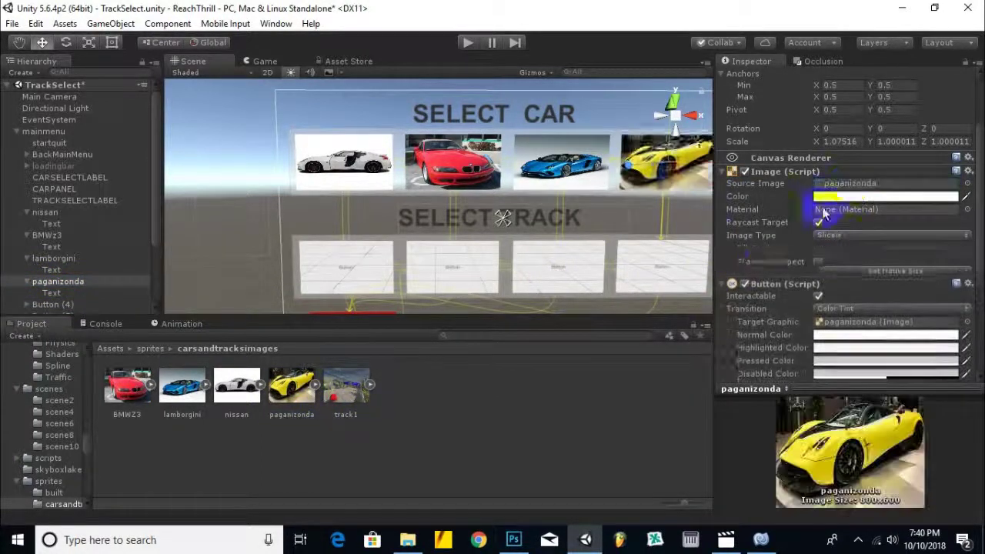
scroll(321, 187, "down", 2)
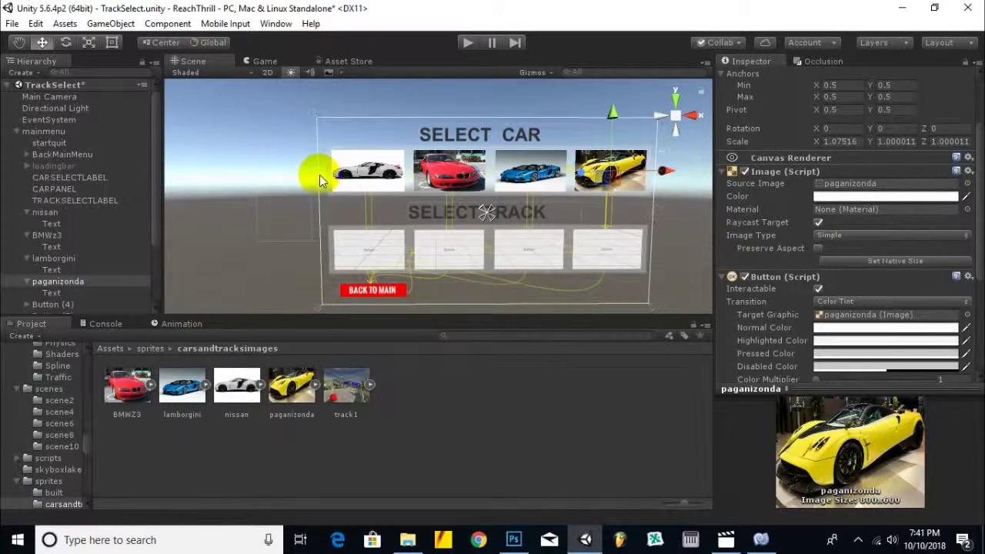
left_click_drag(123, 393, 286, 348)
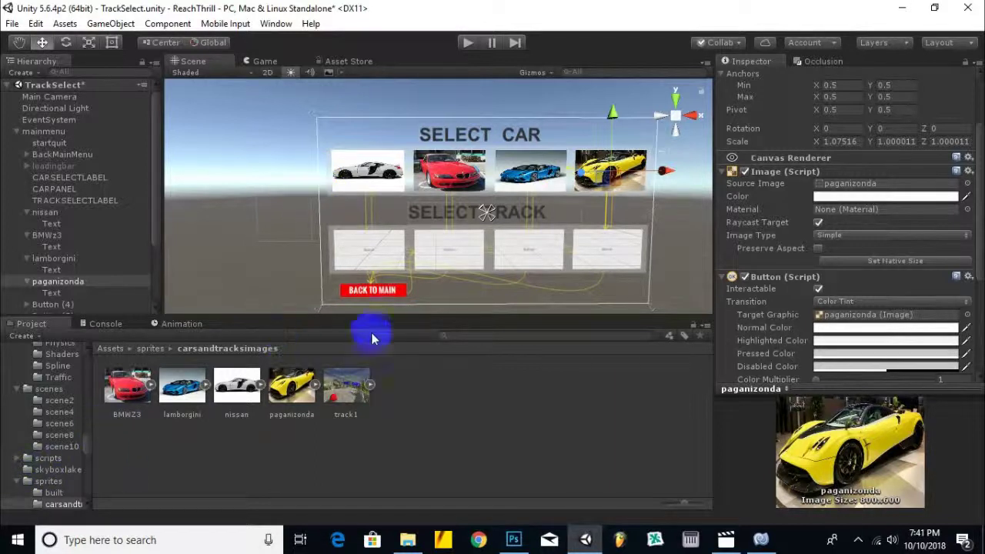
left_click_drag(401, 345, 435, 286)
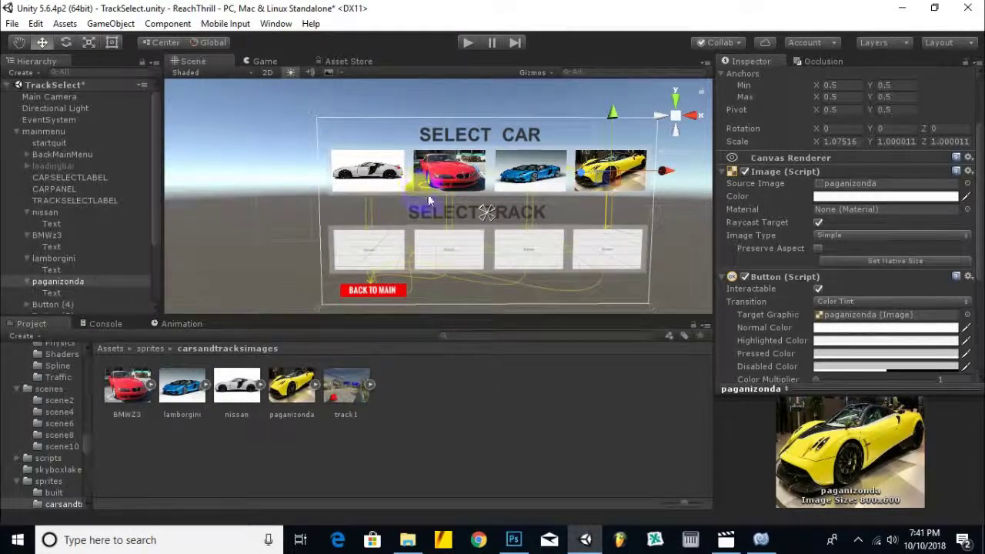
scroll(420, 204, "up", 2)
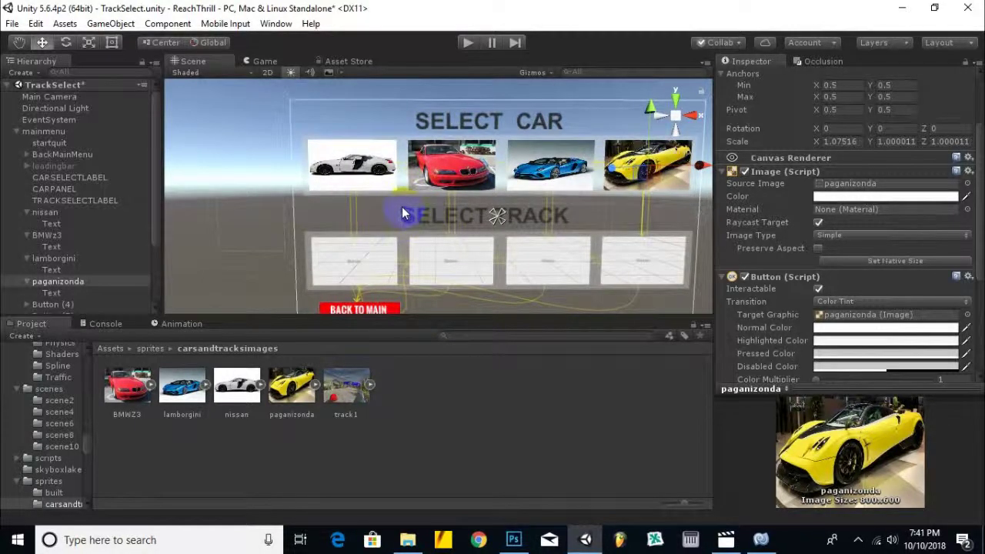
Step: Expand Button (7) in the track panel and edit its label text
left_click(333, 275)
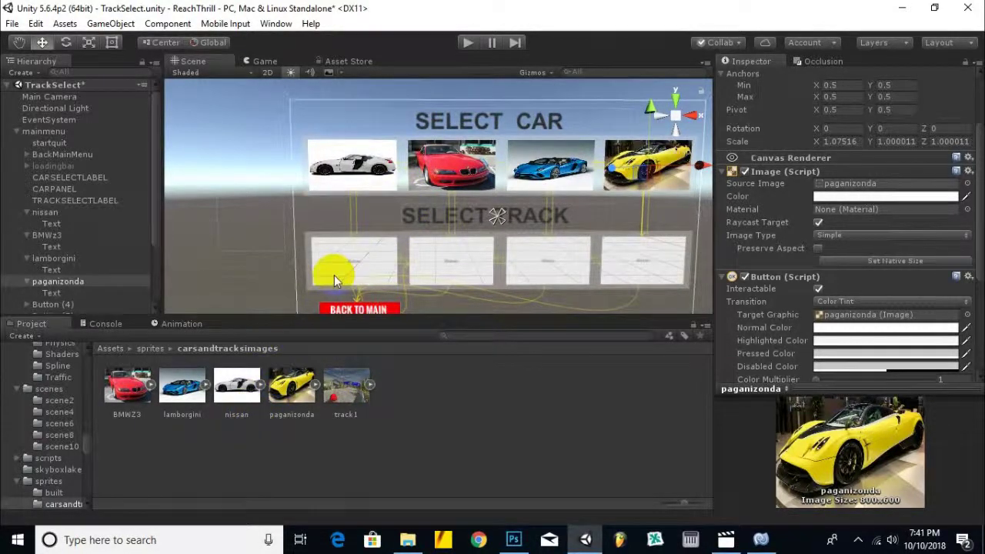
scroll(69, 273, "down", 2)
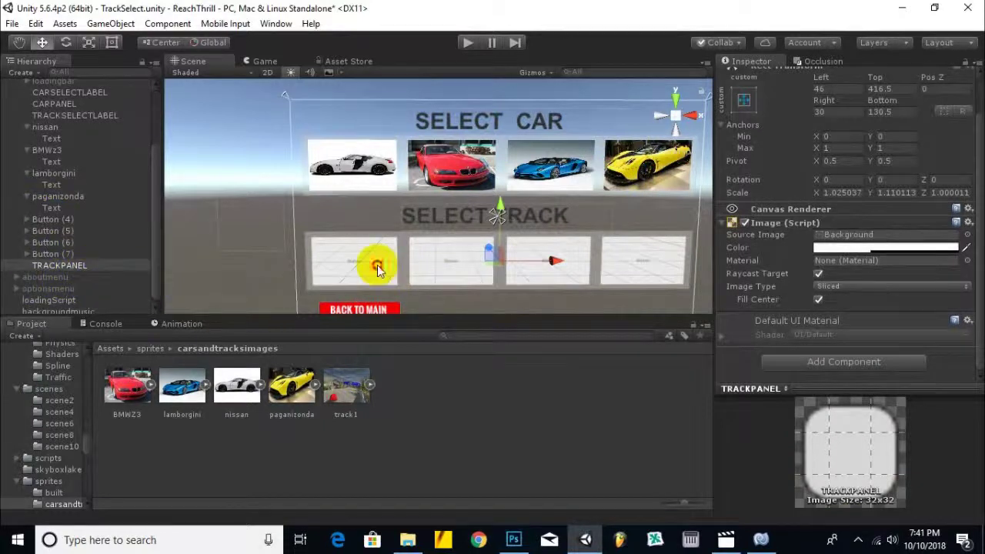
left_click(376, 264)
left_click(26, 256)
left_click(776, 262)
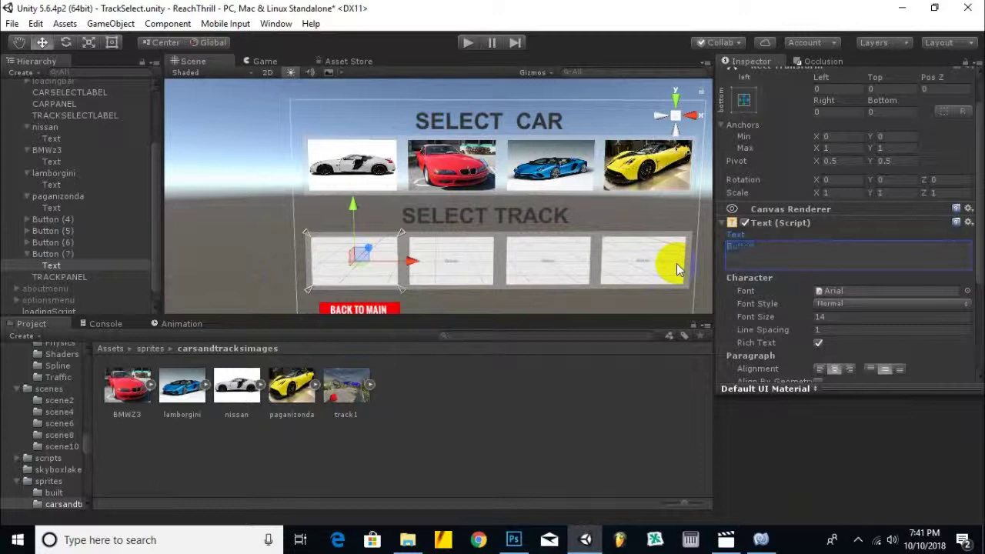
Step: Rename the first track button, Button (7), to track1
right_click(64, 254)
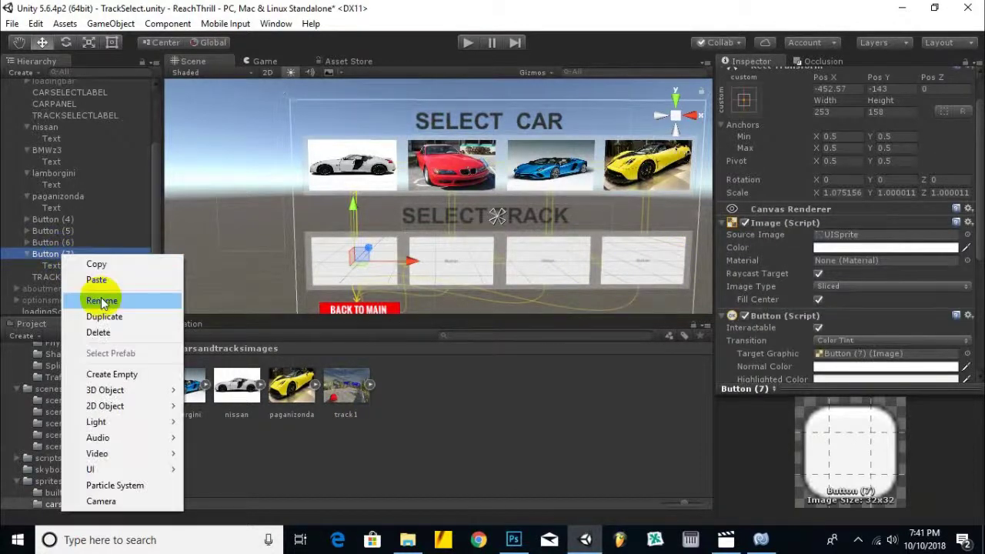
left_click(102, 300)
type("track1")
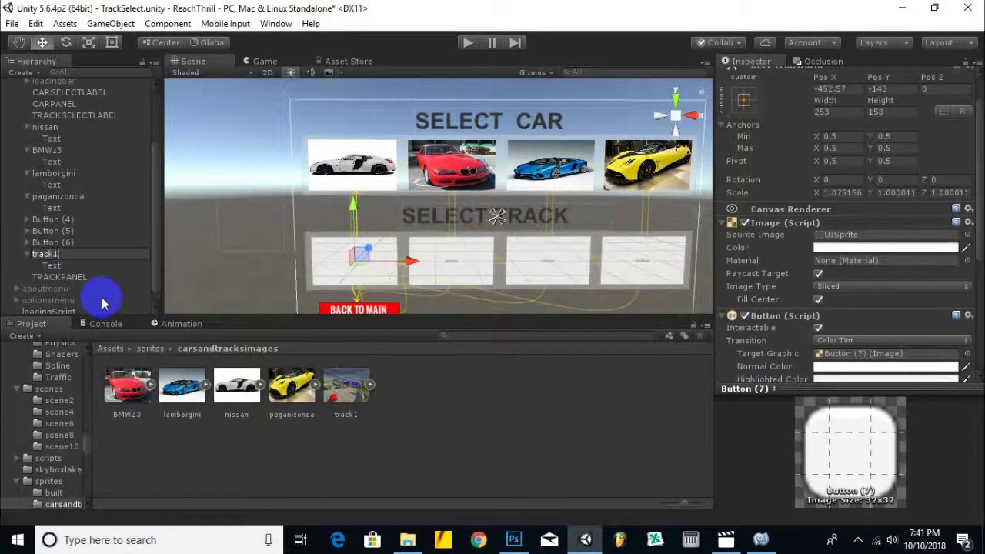
type("1.")
key("Return")
right_click(62, 254)
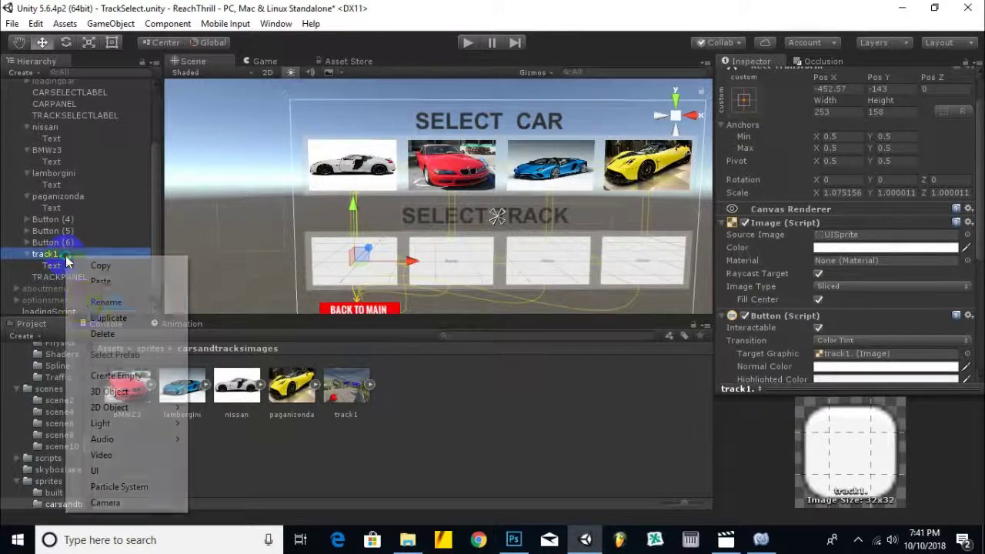
left_click(77, 302)
key("Return")
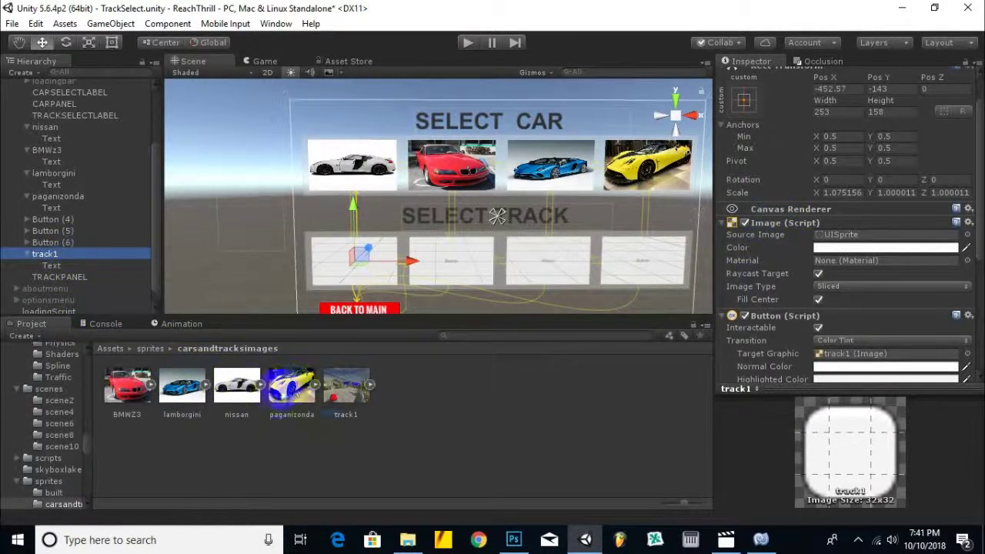
Step: Give track1 the track1 picture and nest TRACKPANEL under paganizonda
left_click_drag(346, 385, 846, 235)
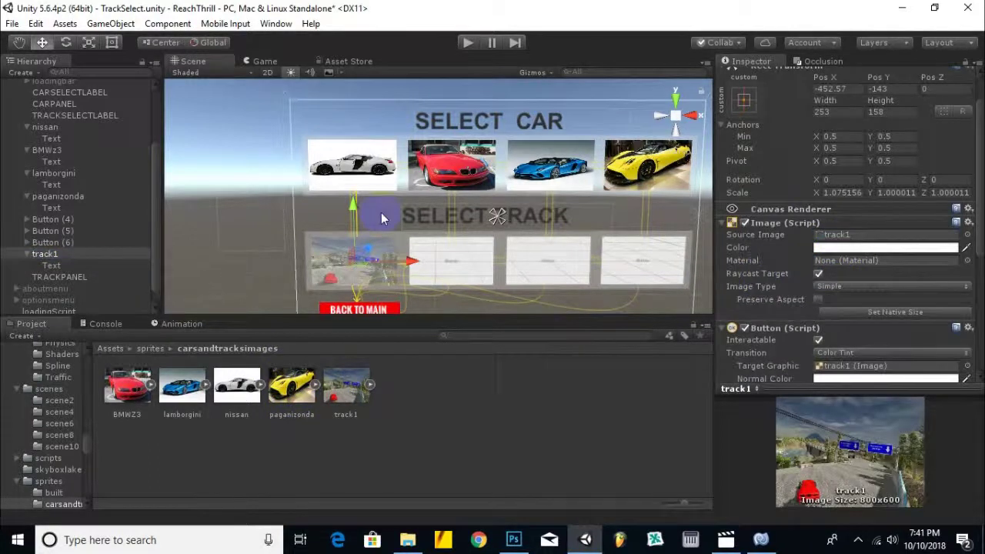
middle_click_drag(249, 247, 248, 229)
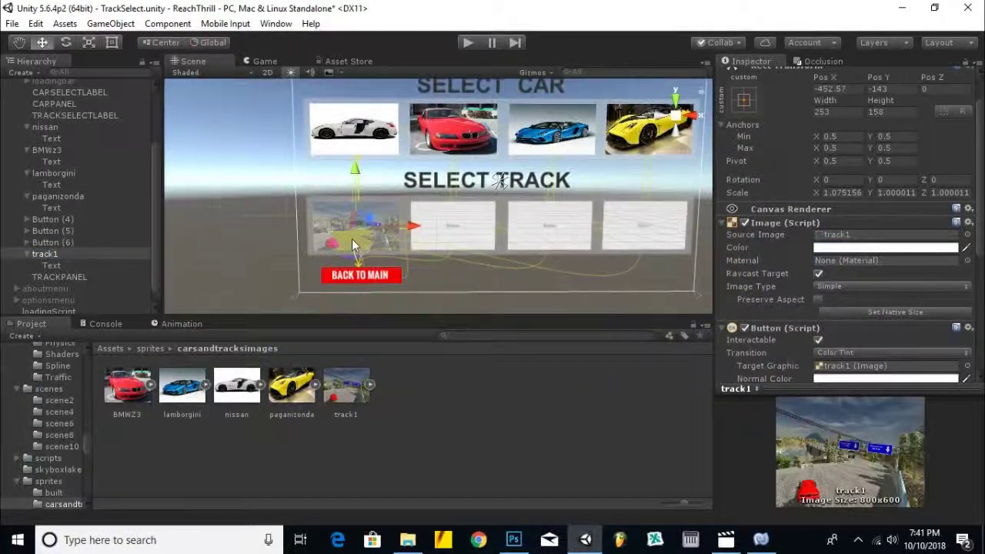
left_click(68, 279)
left_click_drag(52, 282, 63, 200)
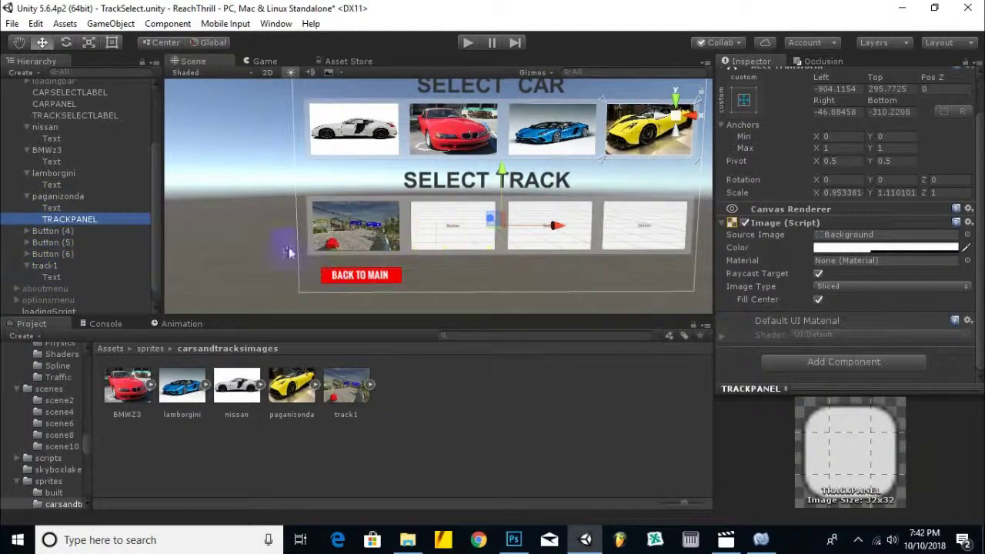
Step: Rename Button (6) to track2, clear its label, and give it the track1 image
left_click(456, 242)
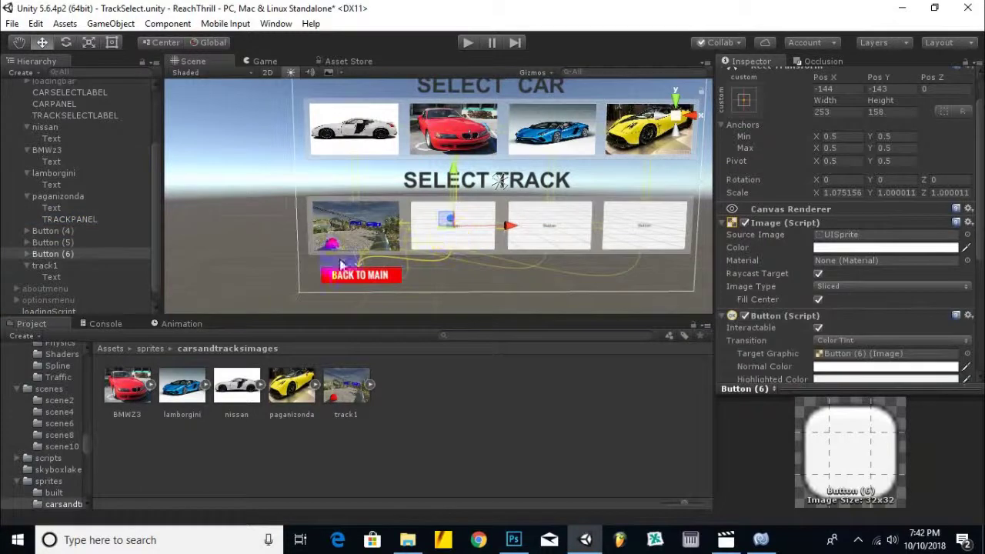
left_click(27, 253)
right_click(63, 257)
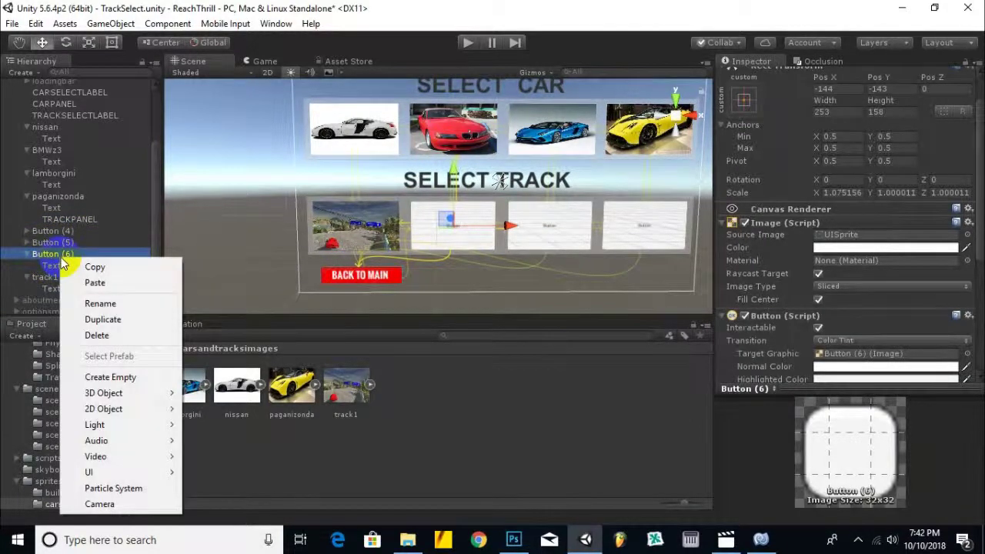
left_click(105, 304)
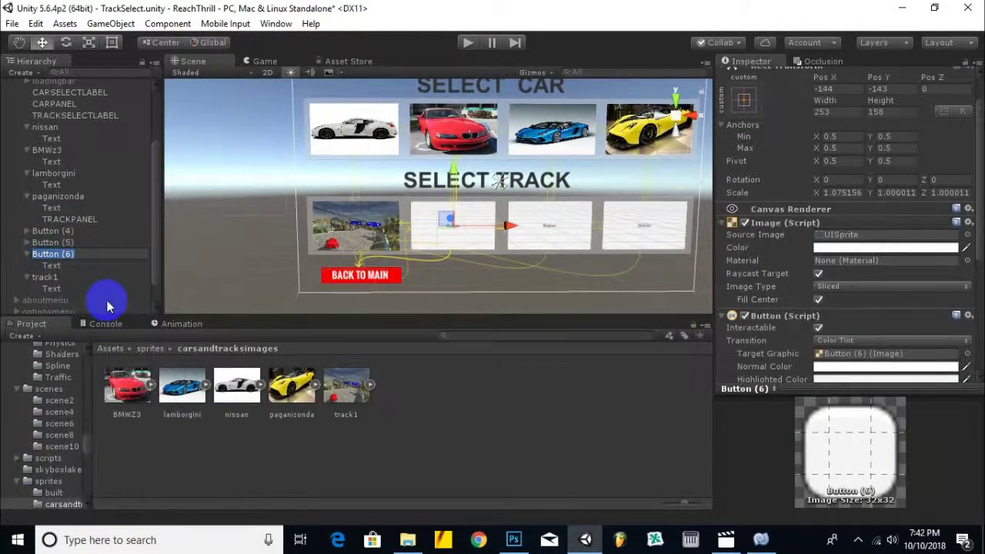
left_click(61, 256)
type("track2")
key("Return")
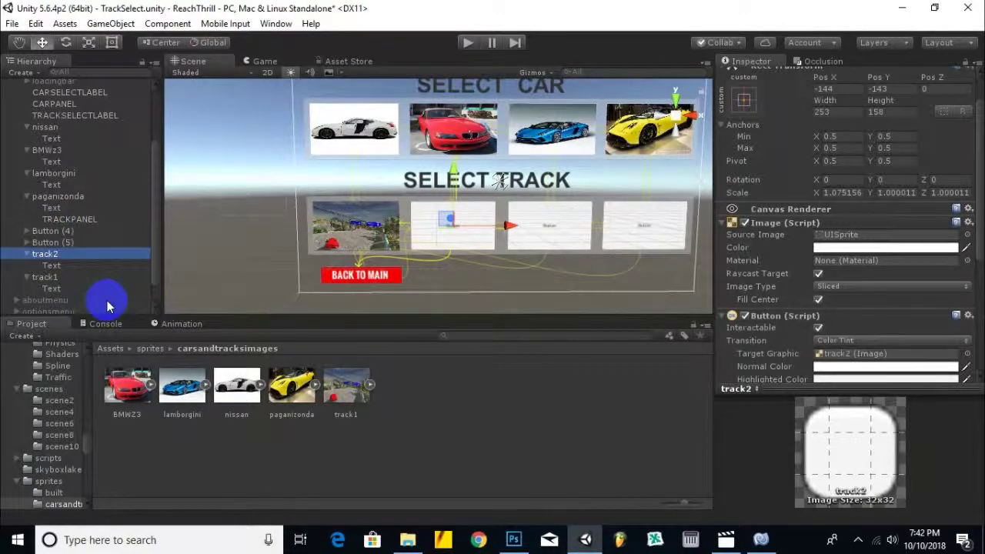
left_click(64, 266)
left_click(800, 262)
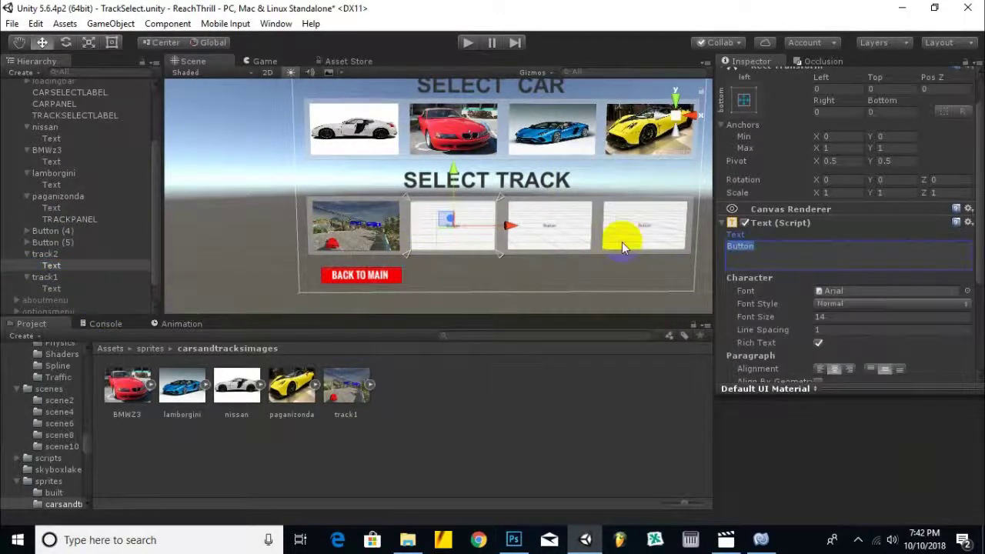
key("BackSpace")
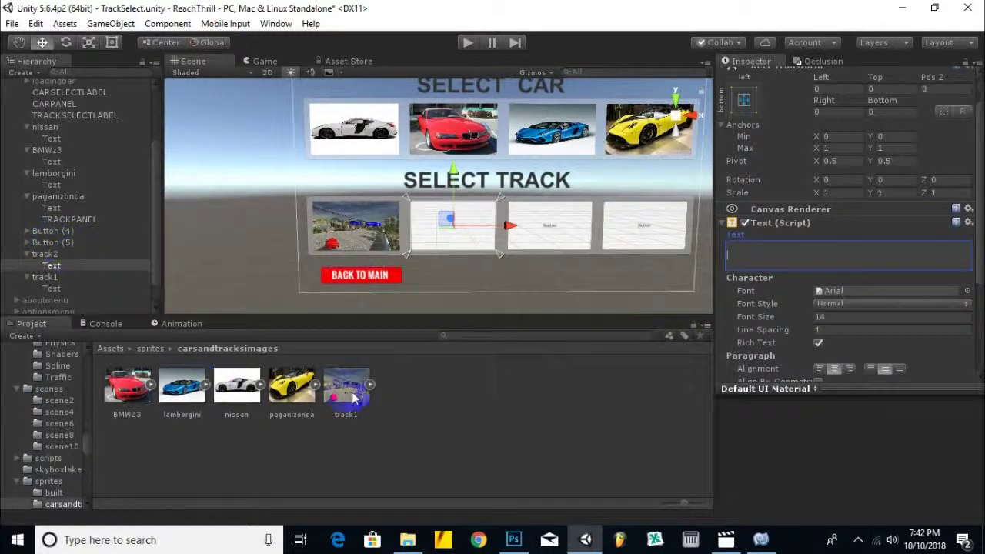
left_click(45, 254)
left_click_drag(346, 386, 861, 234)
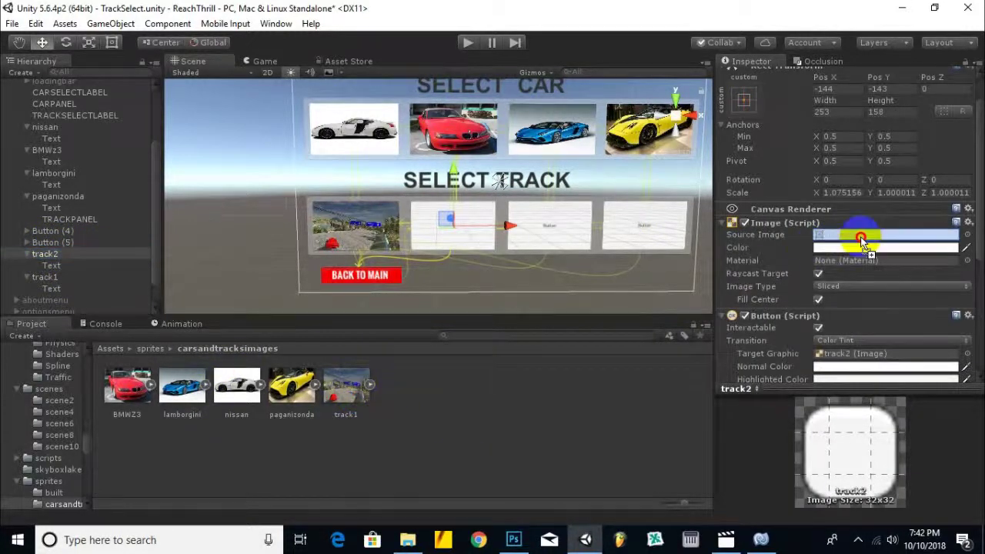
Step: Rename Button (5) to track3 and give it the track1 image
left_click(35, 242)
right_click(33, 241)
left_click(65, 287)
type("track3")
key("Return")
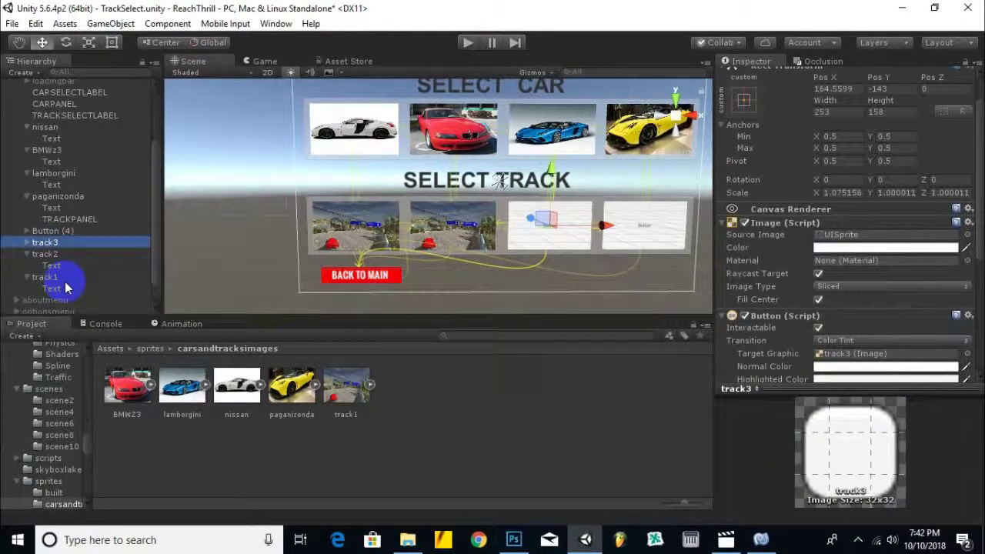
left_click(27, 242)
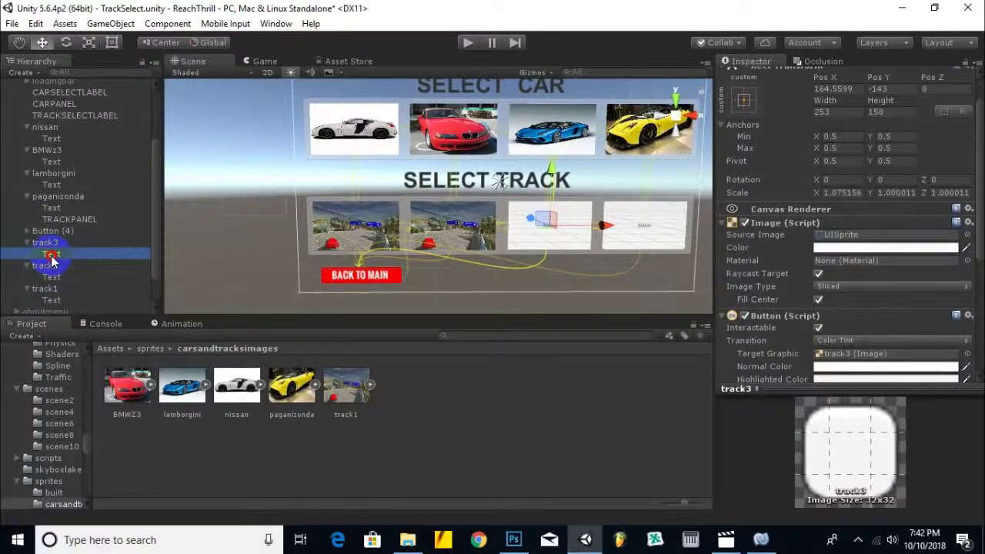
left_click(48, 254)
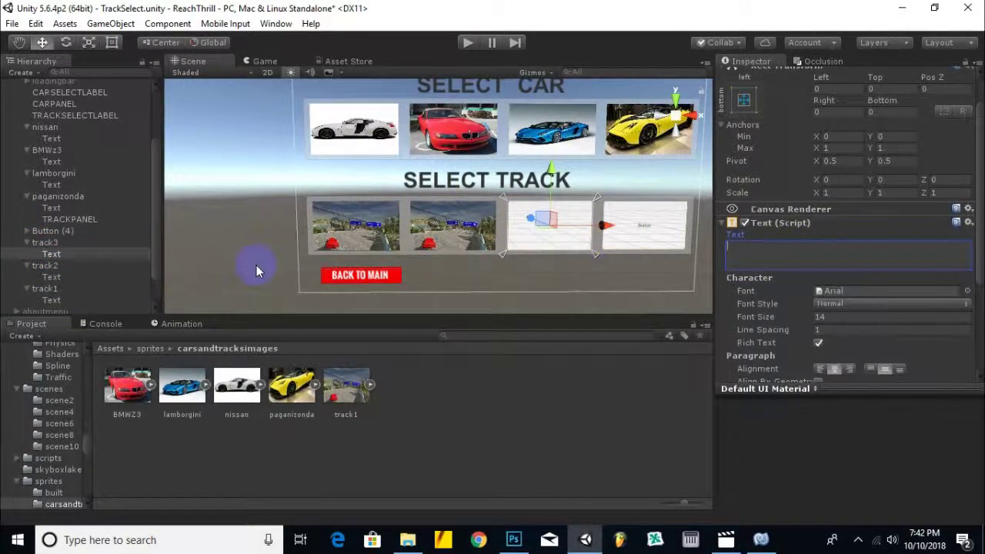
left_click(44, 243)
left_click_drag(346, 389, 875, 239)
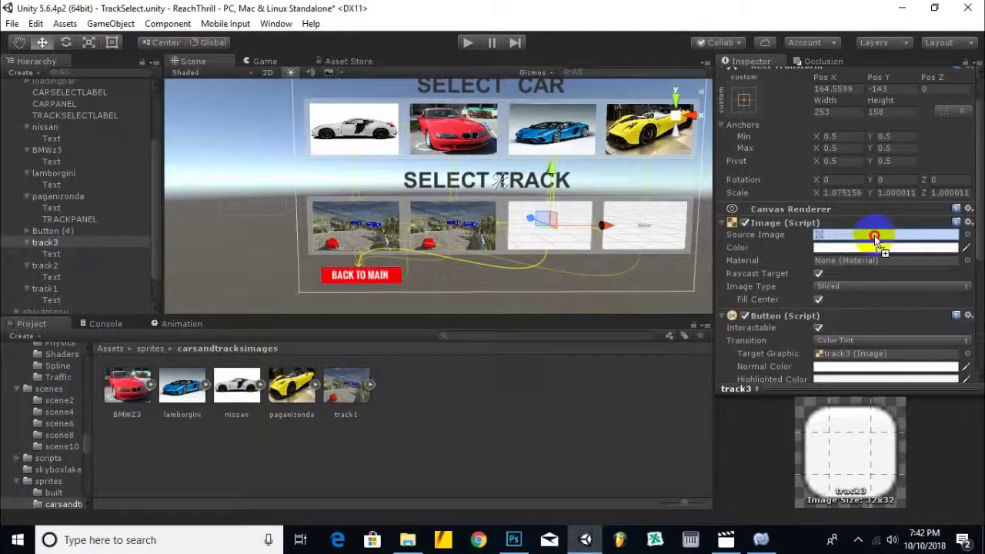
right_click(64, 233)
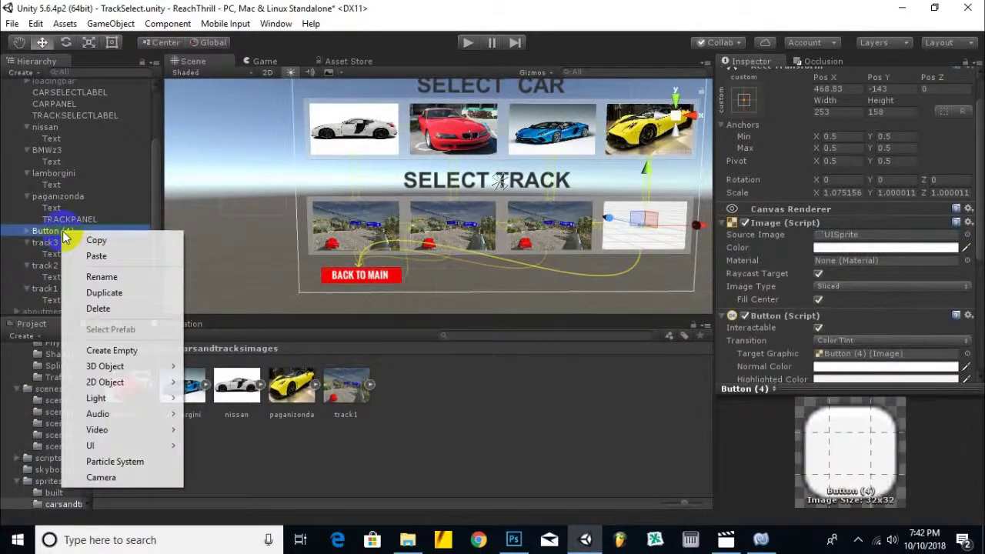
Step: Rename Button (4) to track4 and erase its Text child's label
left_click(95, 276)
type("rack4")
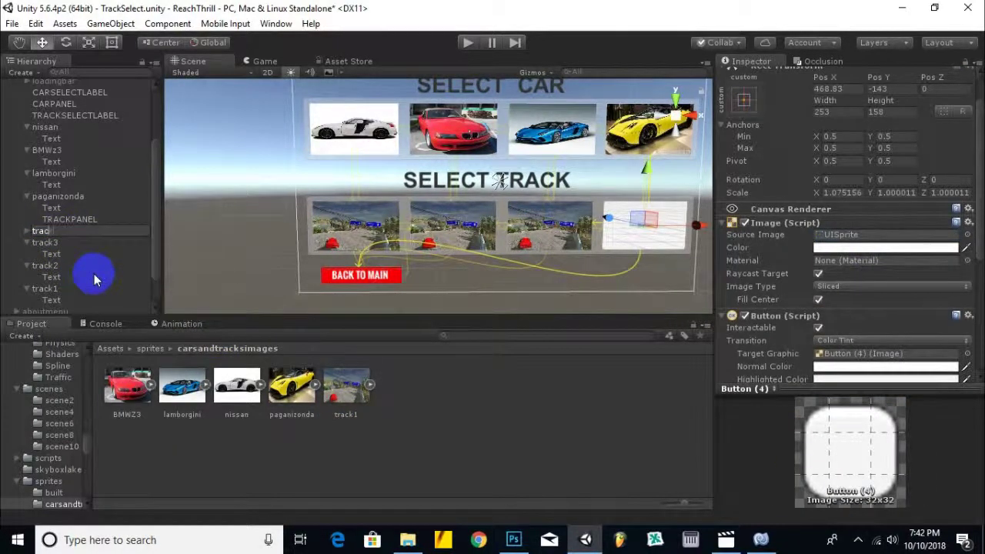
key("Return")
left_click(27, 231)
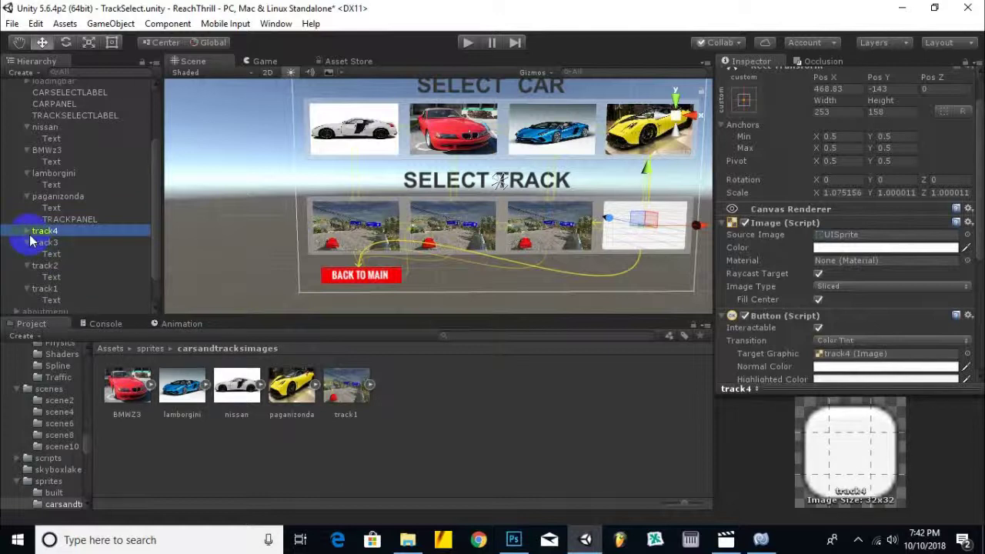
left_click(50, 242)
key("BackSpace")
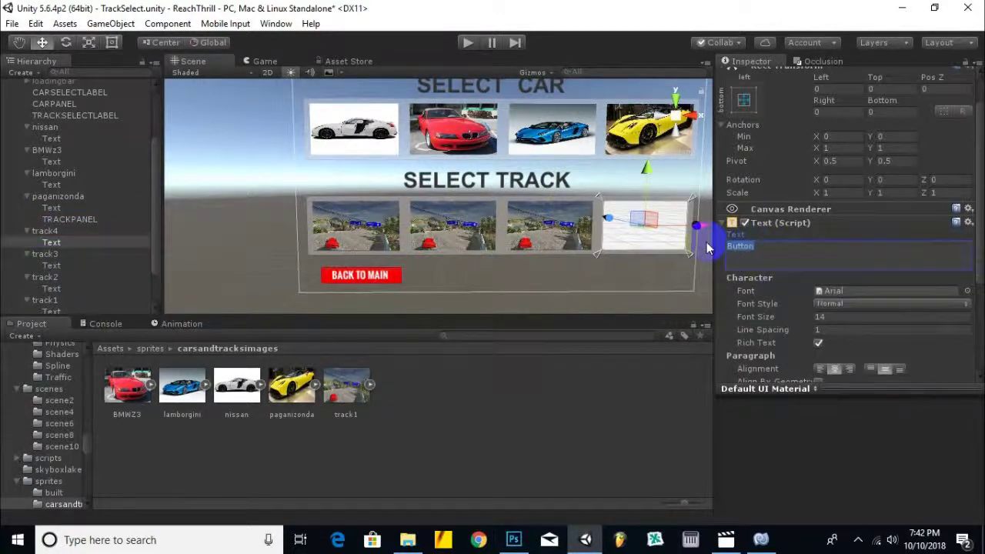
Step: Set the track1 sprite as track4's Source Image
left_click(46, 231)
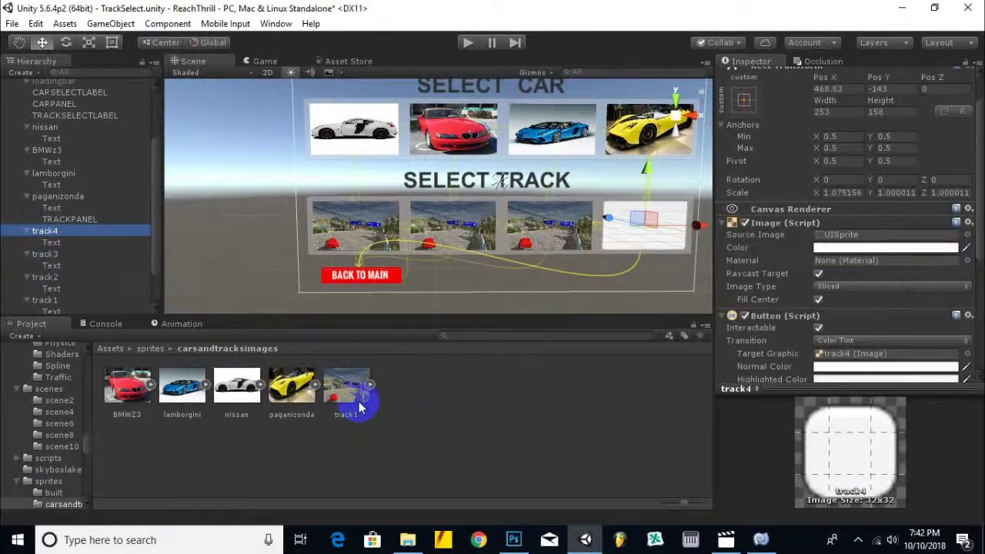
left_click_drag(348, 388, 831, 235)
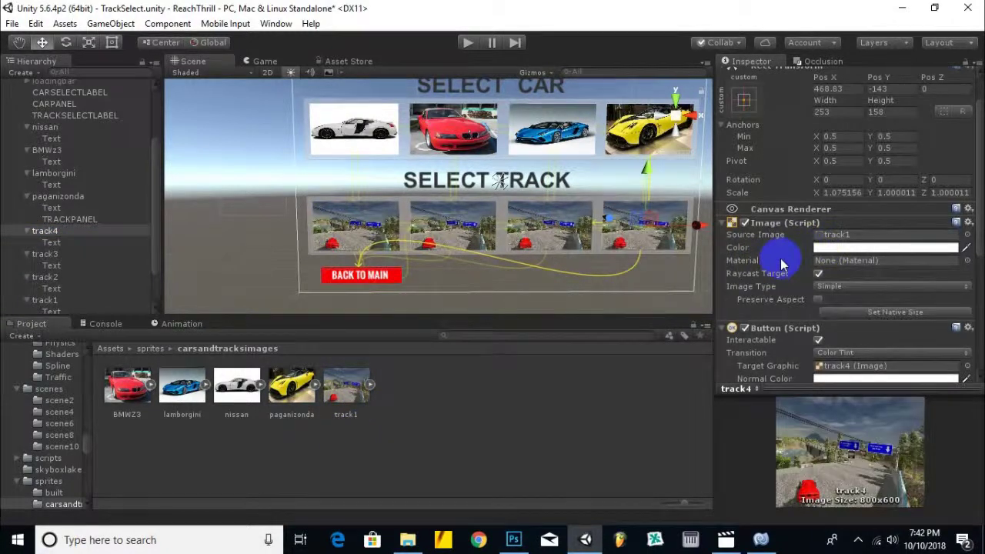
scroll(448, 127, "down", 3)
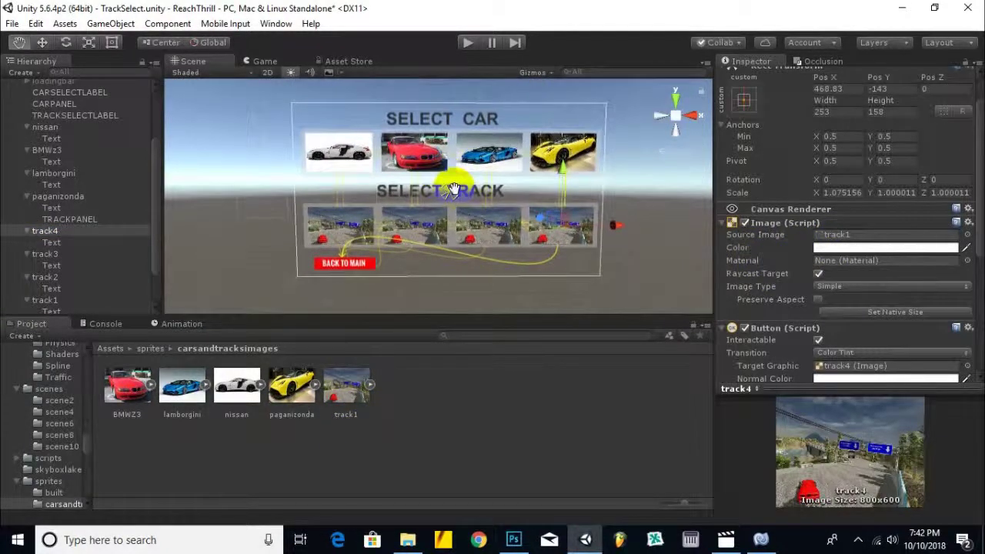
scroll(372, 143, "up", 1)
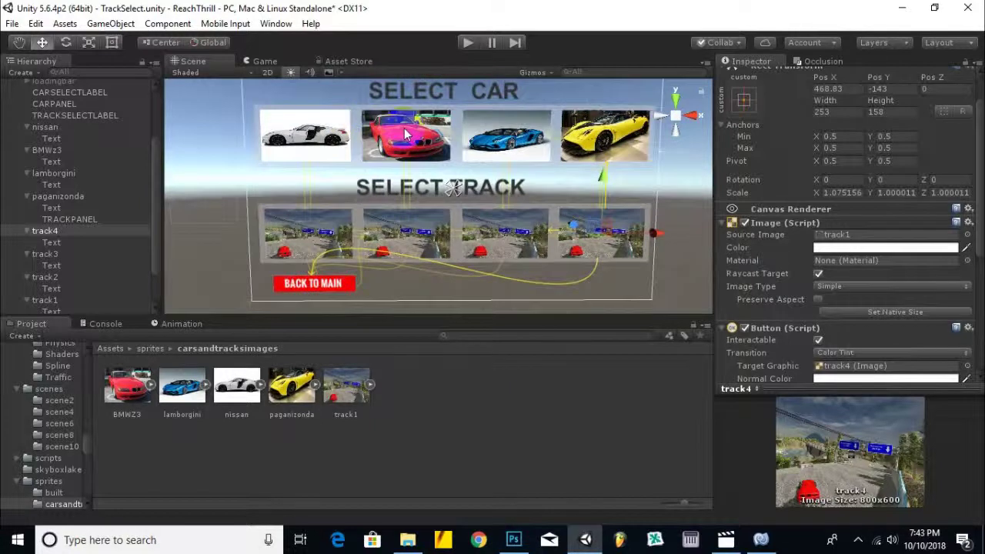
scroll(443, 114, "down", 1)
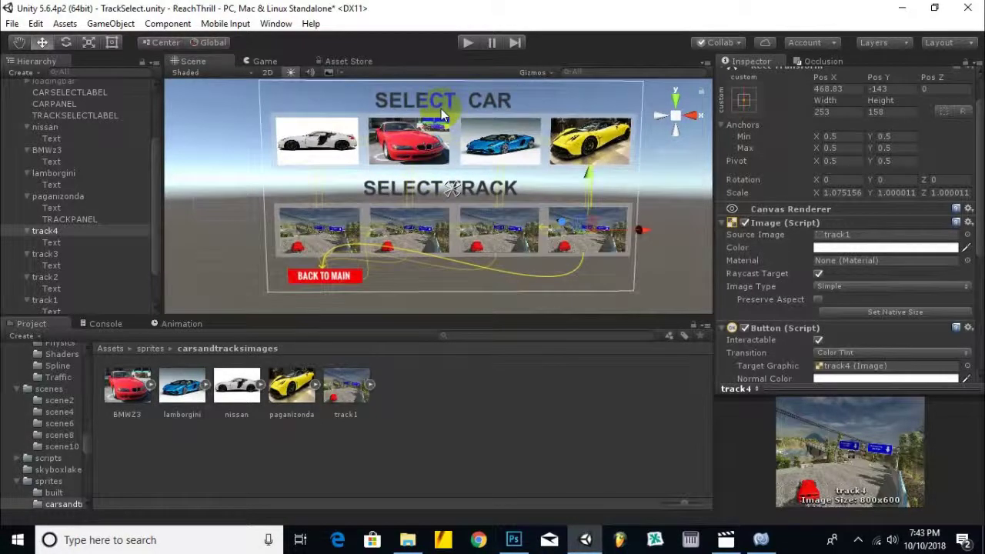
Step: Reduce the SELECT CAR and SELECT TRACK title font sizes from 70 to 50
left_click(439, 108)
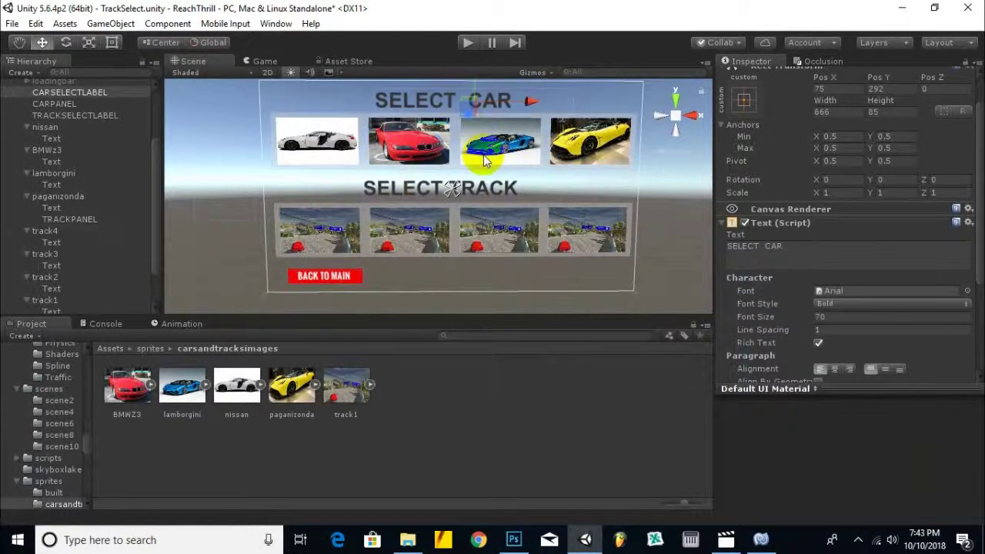
left_click(798, 319)
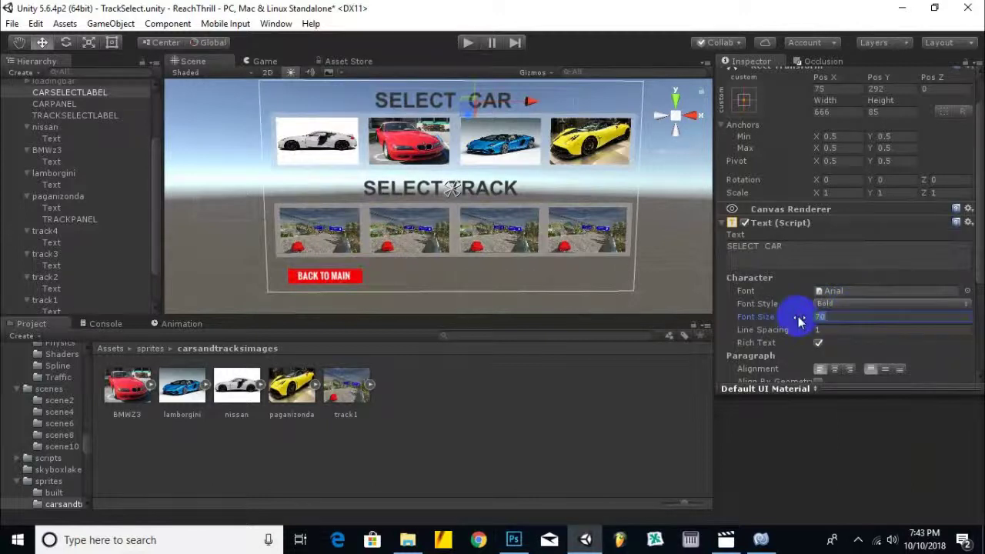
left_click_drag(799, 319, 787, 316)
left_click(508, 188)
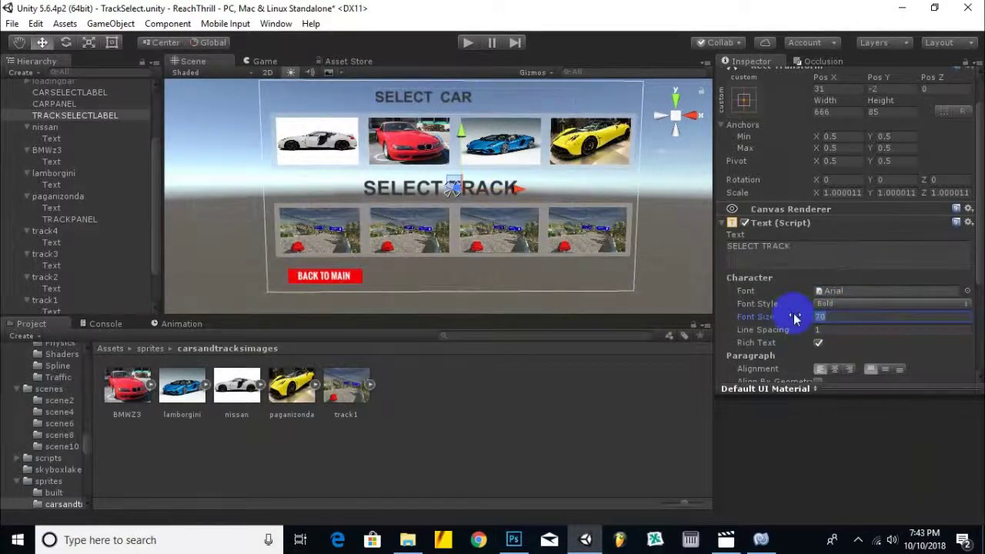
left_click_drag(791, 316, 794, 319)
type("50")
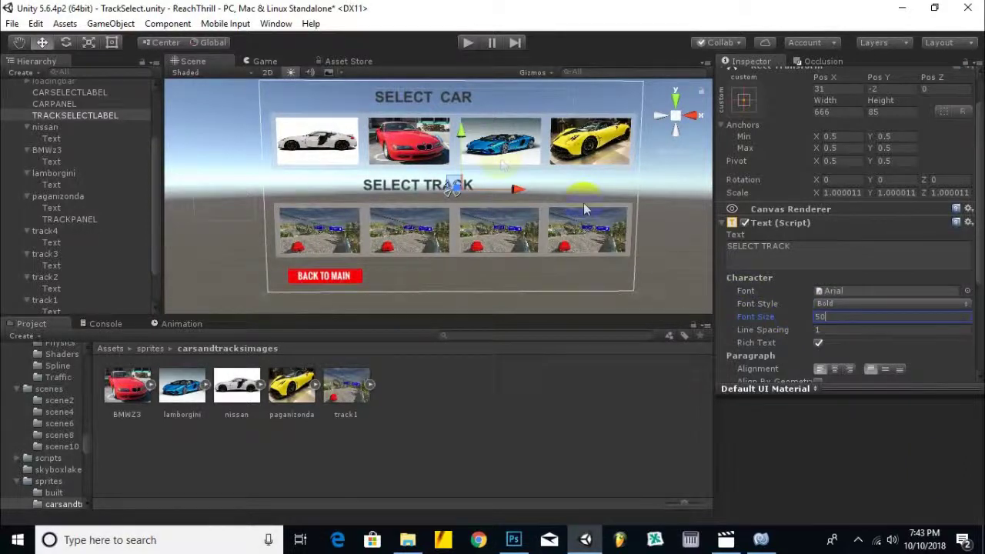
Step: Move both titles right to centre them and anchor SELECT CAR top-centre
left_click_drag(515, 189, 545, 193)
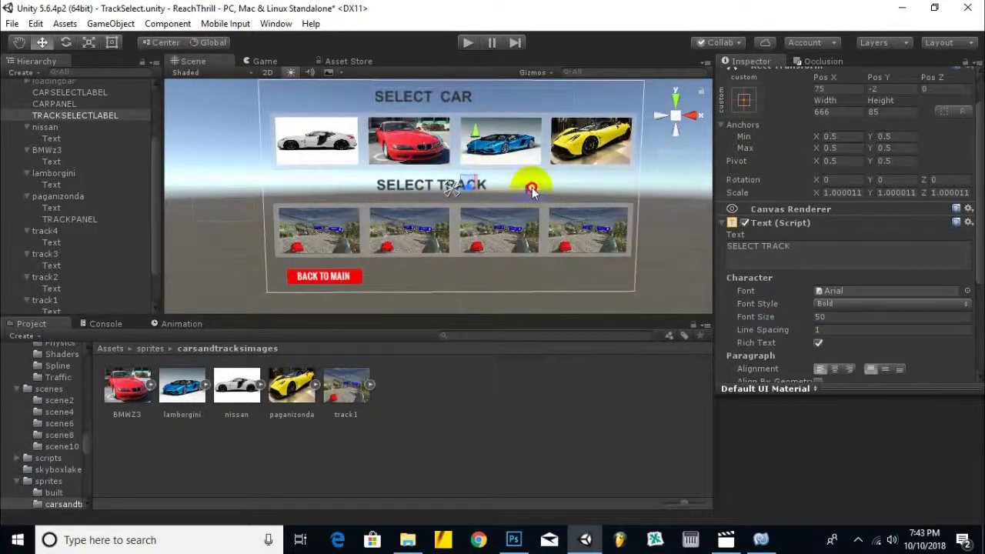
left_click(496, 112)
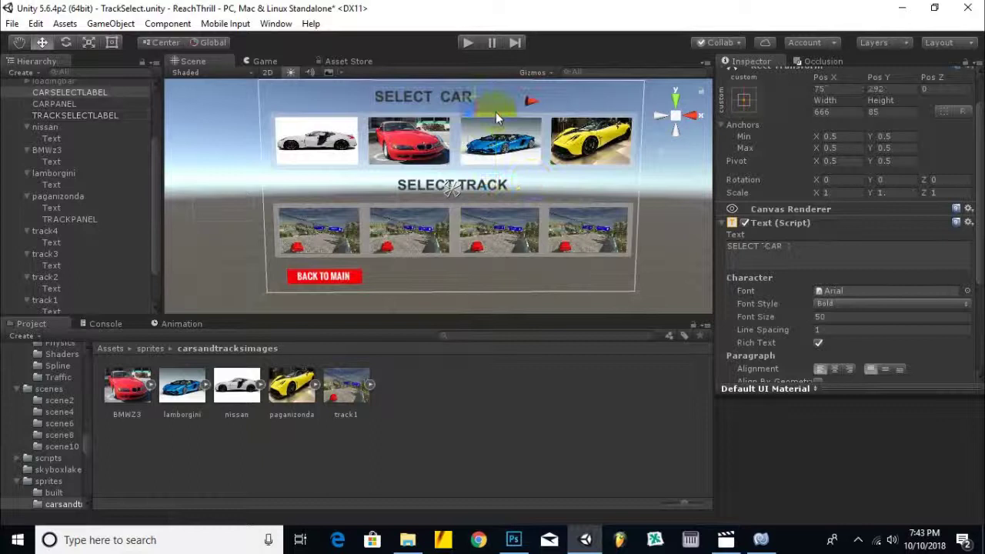
left_click_drag(535, 106, 558, 108)
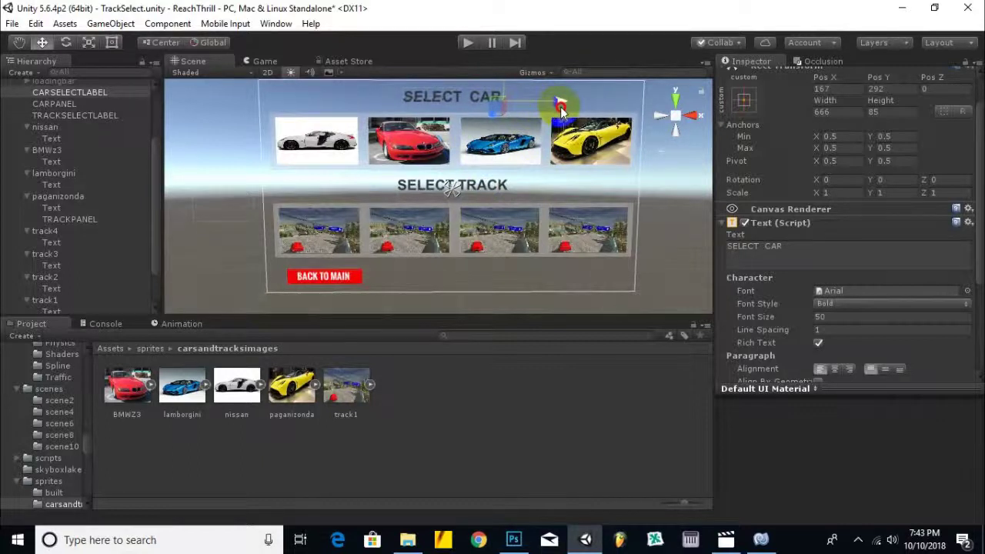
left_click(743, 99)
left_click(829, 219)
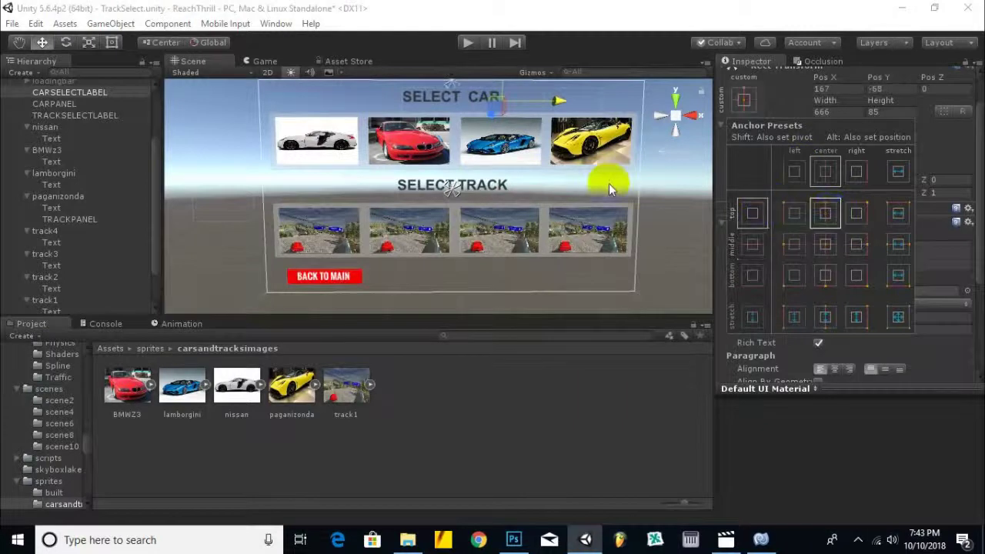
left_click(217, 127)
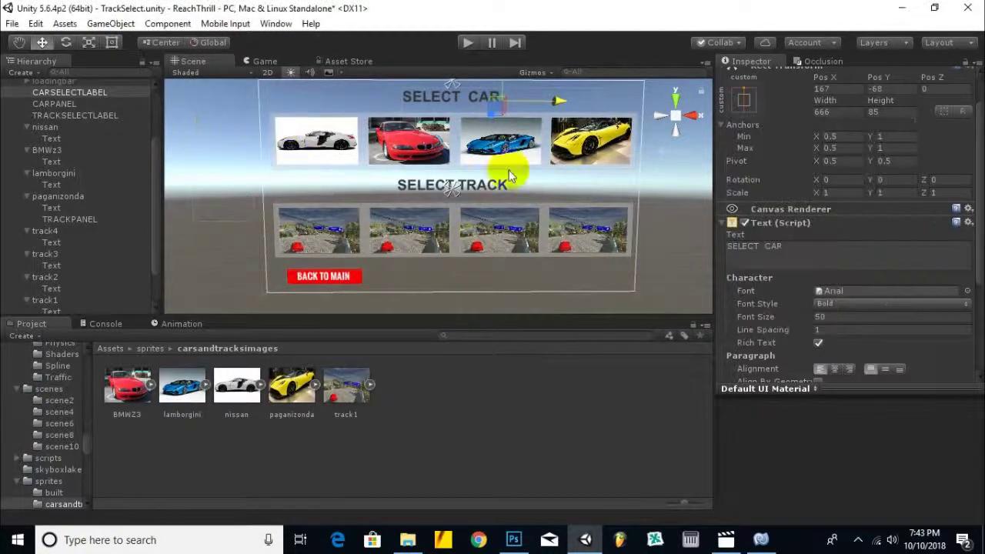
scroll(370, 165, "up", 2)
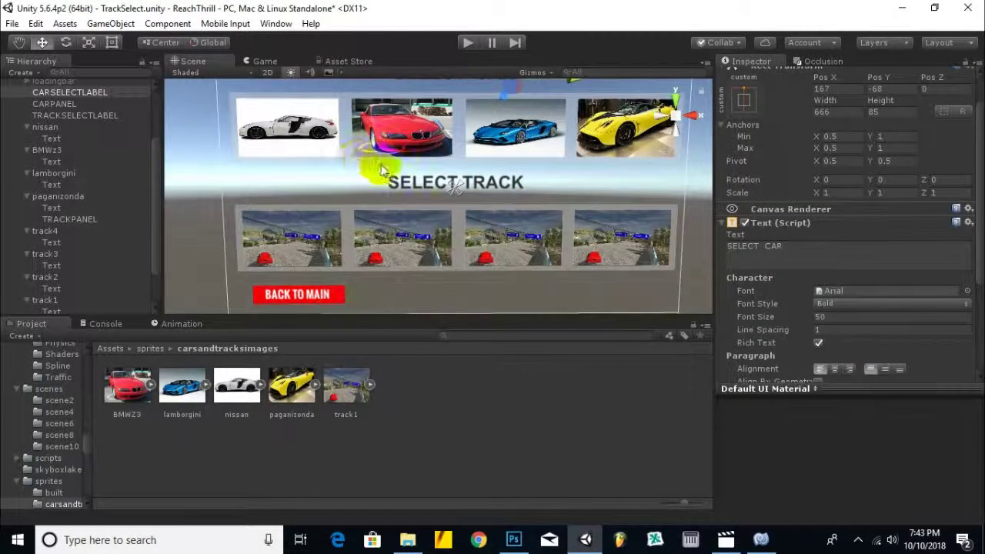
Step: Add a Text object under nissan, move it below the car image, and name it nissan
left_click(284, 154)
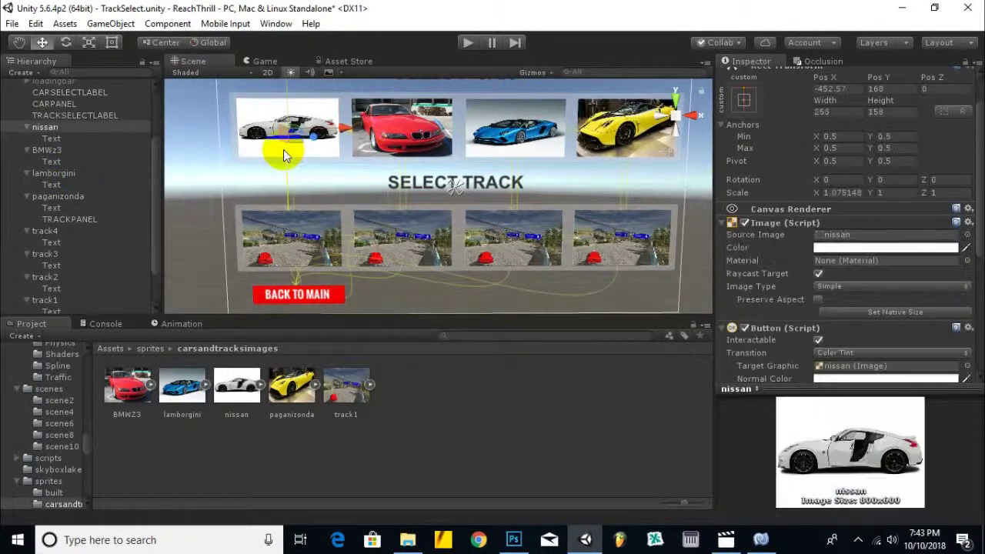
right_click(54, 127)
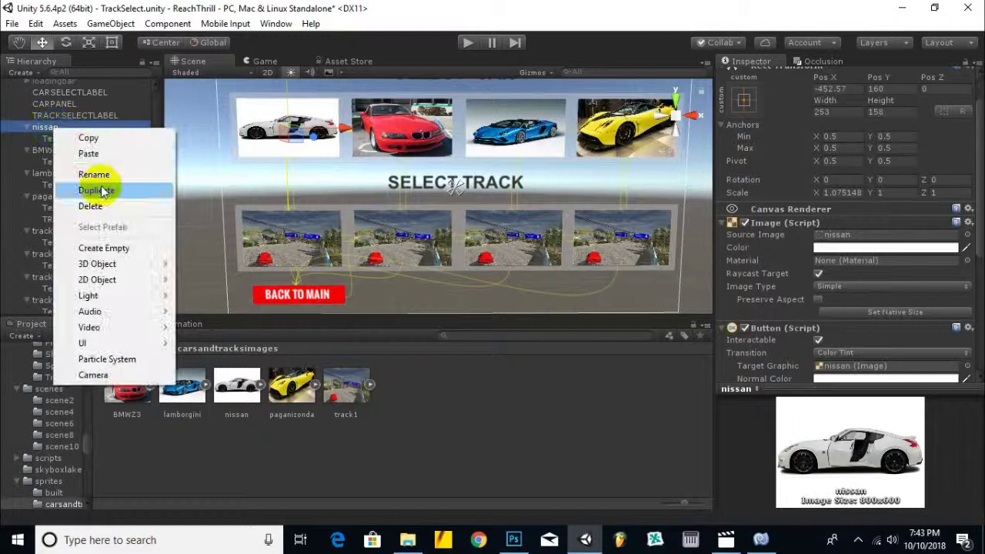
mouse_move(146, 343)
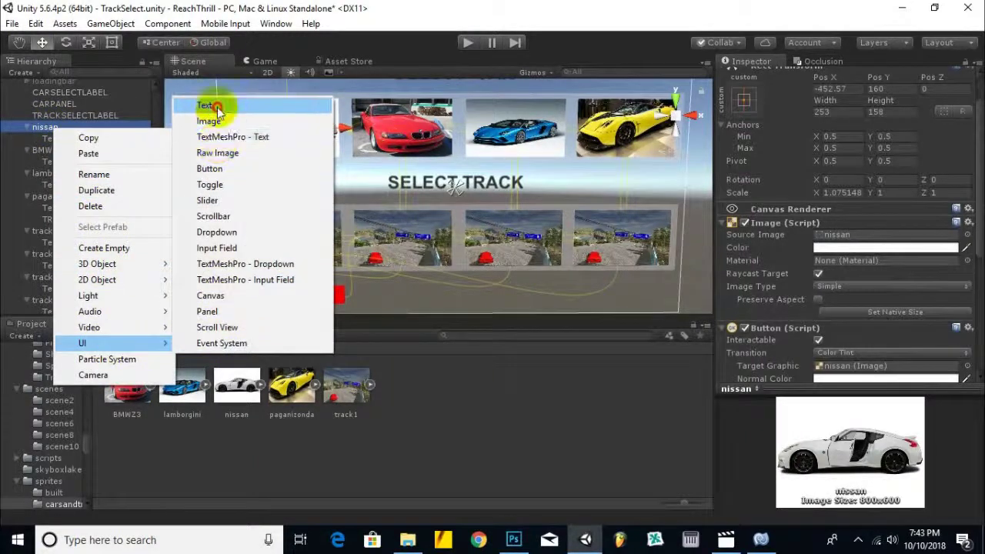
left_click(206, 105)
left_click_drag(288, 102, 290, 148)
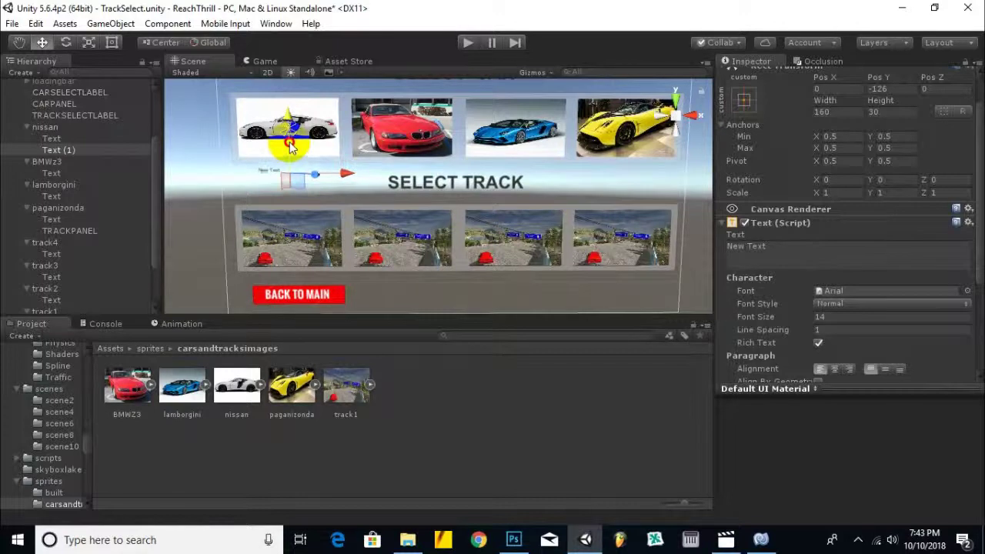
right_click(67, 153)
left_click(106, 193)
type("nissan")
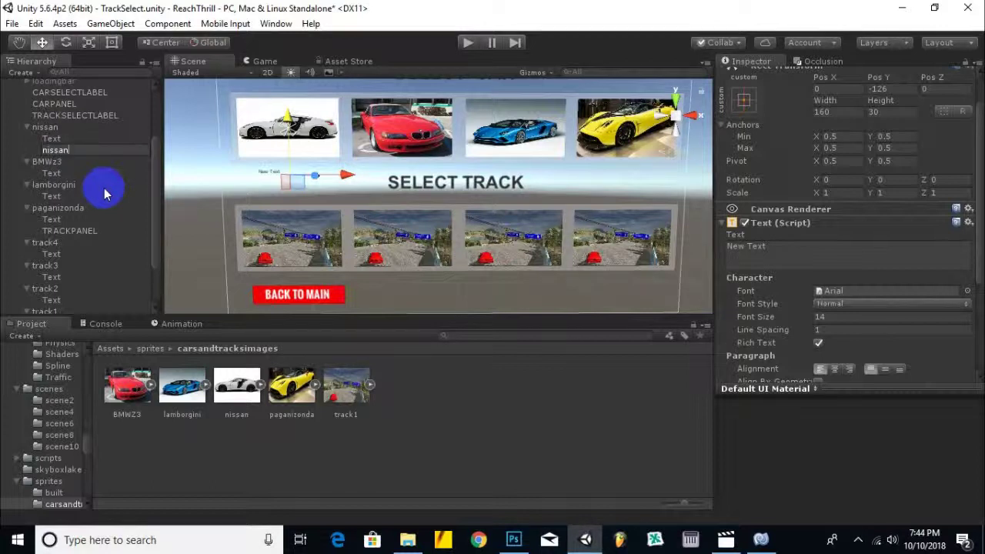
key("Return")
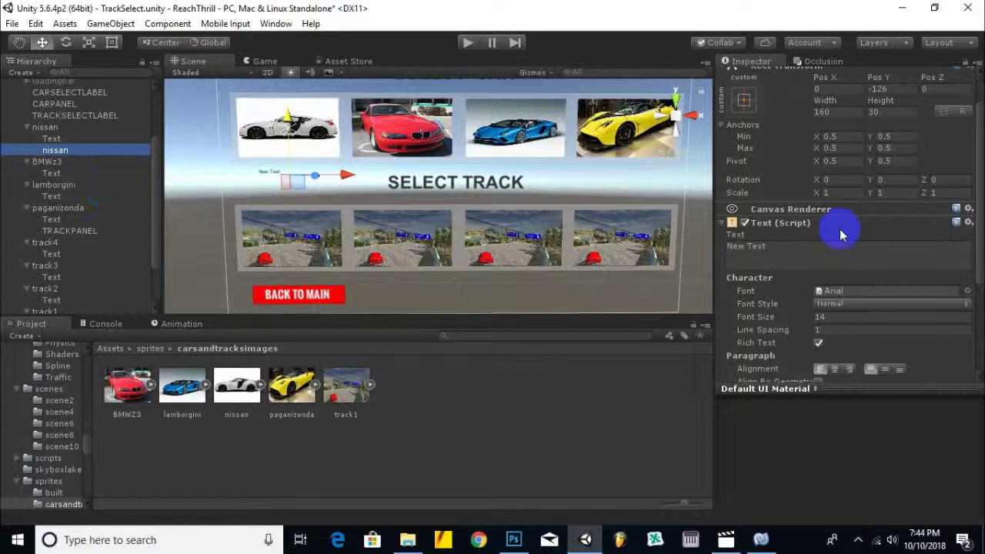
Step: Make the label read NISSAN in bold at font size 30
left_click(788, 247)
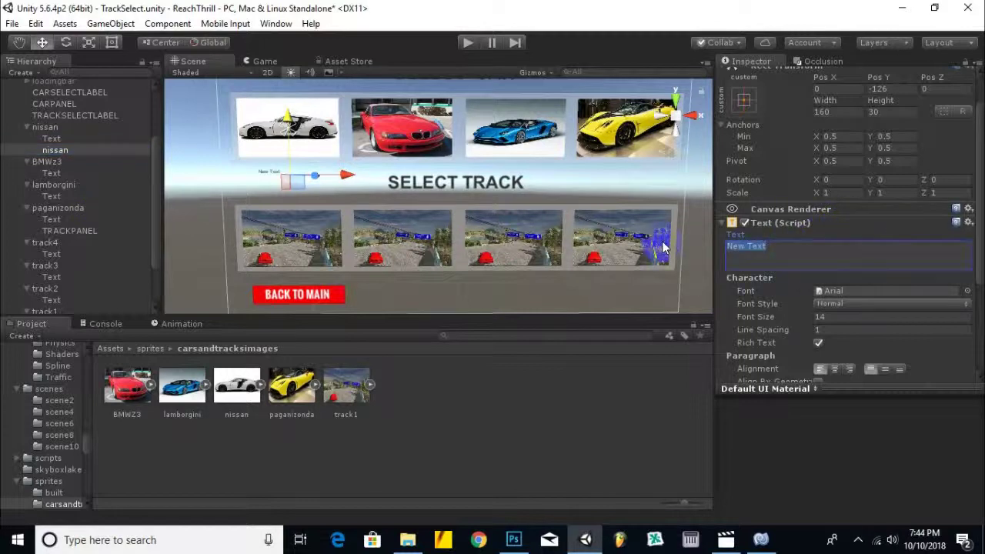
type("NISSAN")
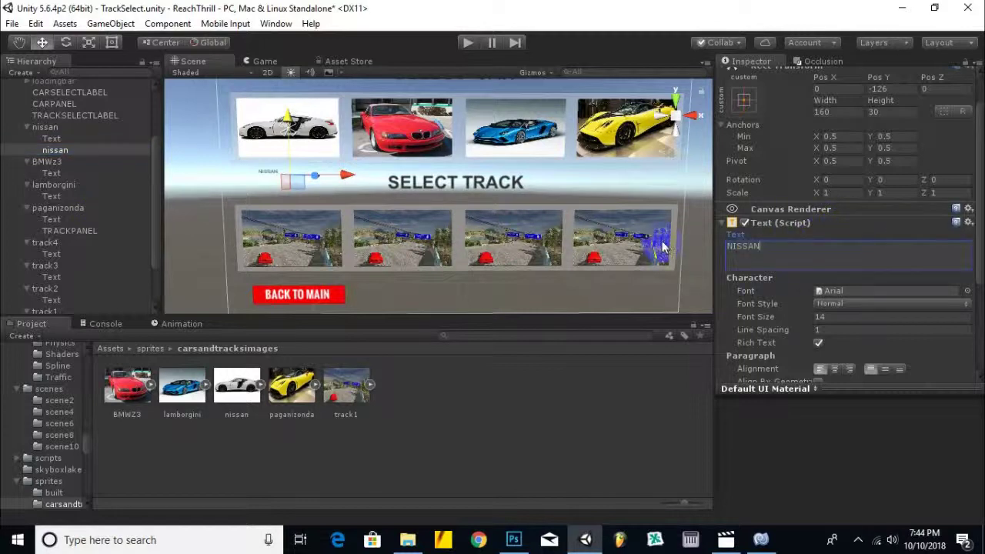
left_click(849, 303)
left_click(837, 334)
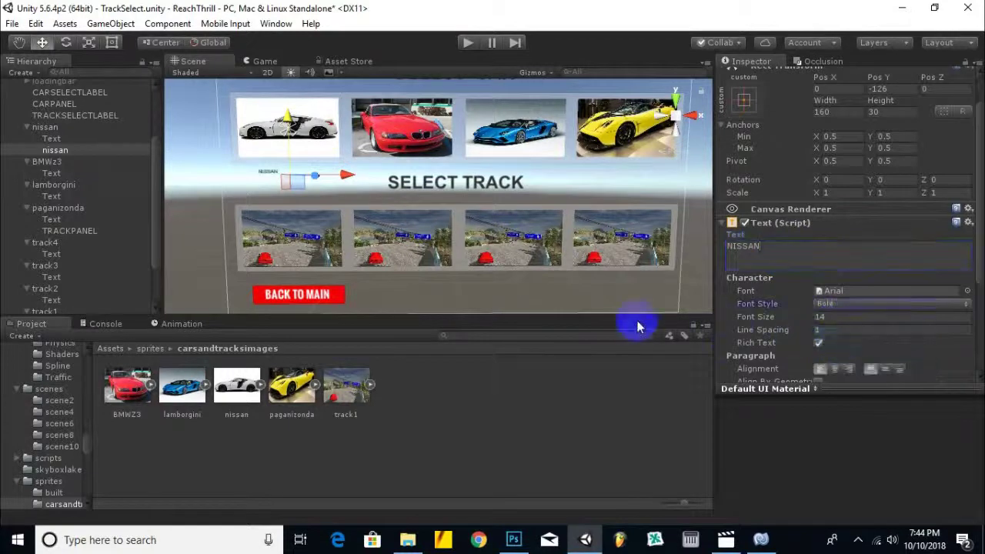
left_click(846, 316)
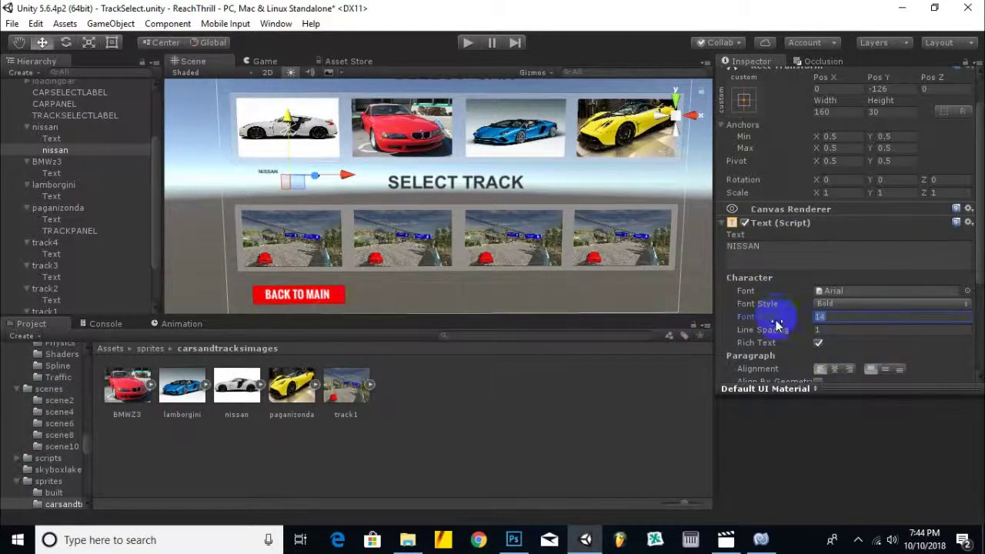
type("24")
key("Return")
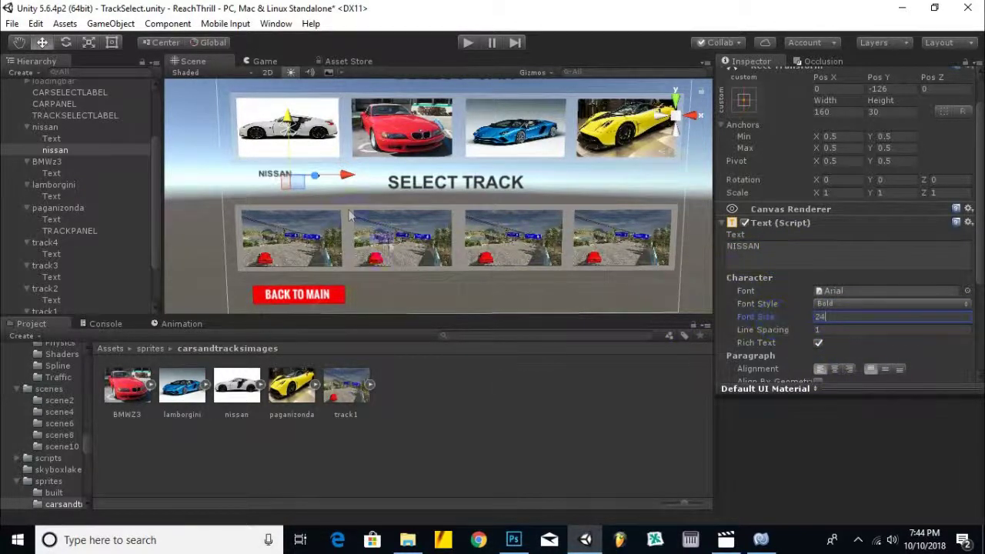
scroll(259, 176, "up", 1)
scroll(306, 177, "up", 1)
scroll(306, 177, "up", 1)
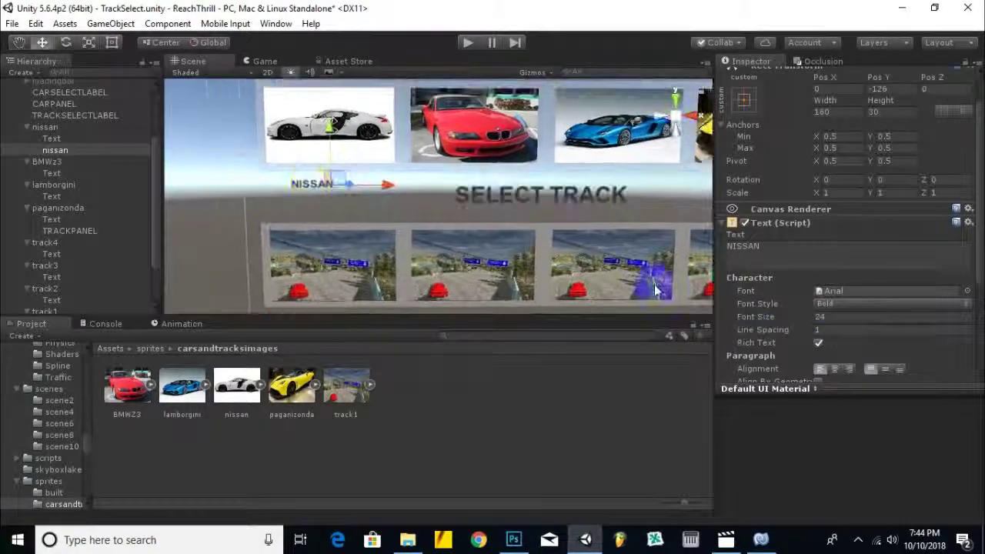
left_click(851, 316)
type("30")
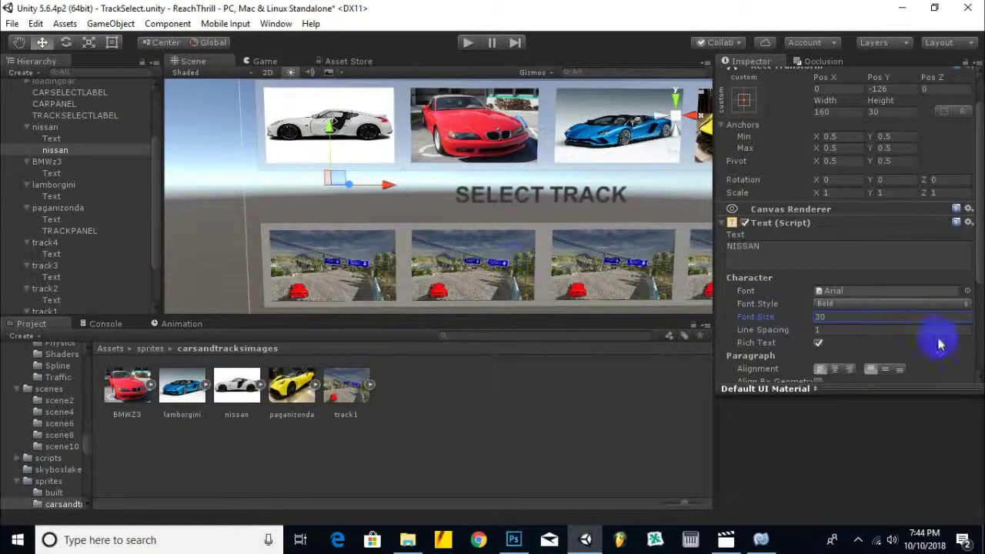
Step: Resize and position the NISSAN text box beneath the white car picture with the Rect tool
left_click(111, 43)
scroll(369, 202, "up", 1)
scroll(369, 201, "up", 1)
left_click_drag(350, 193, 366, 204)
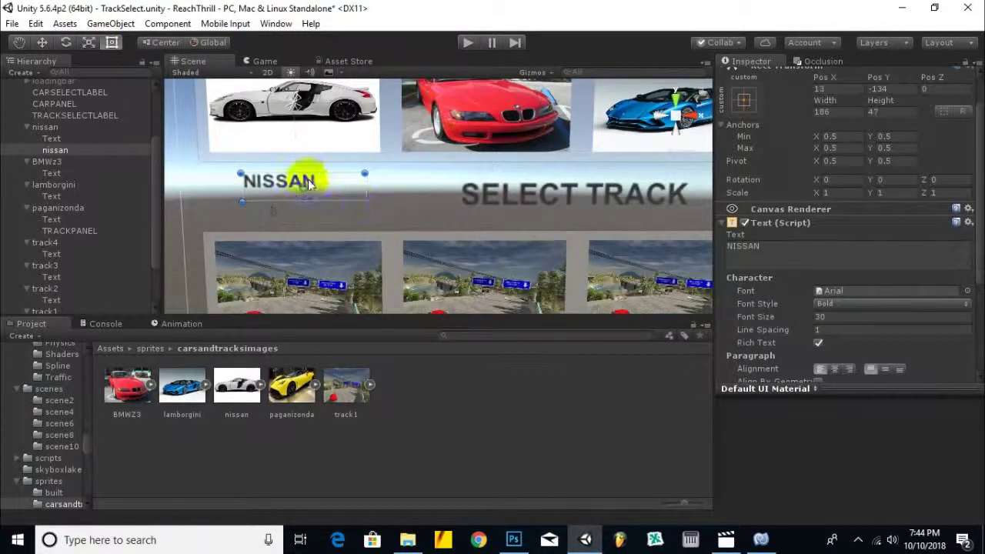
left_click_drag(309, 183, 320, 179)
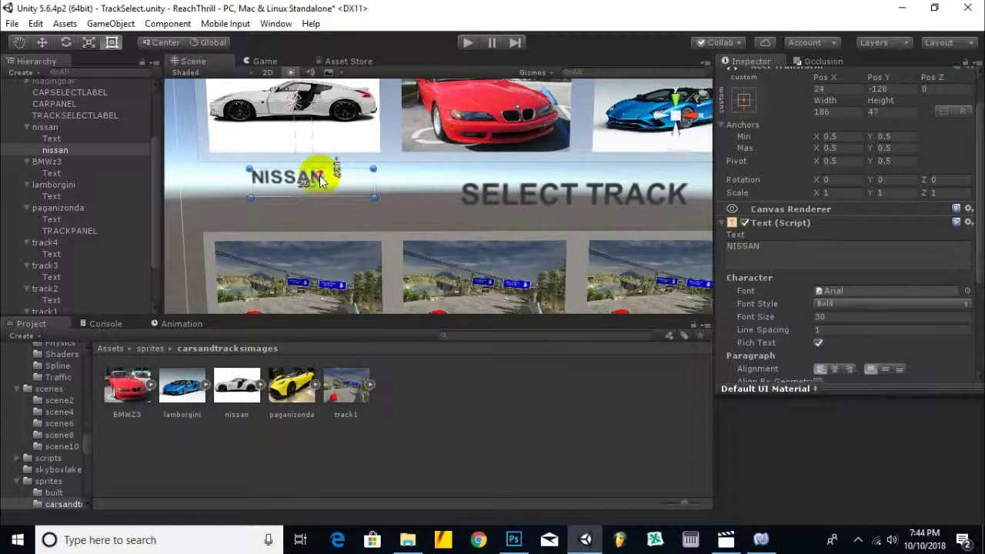
left_click_drag(373, 198, 339, 189)
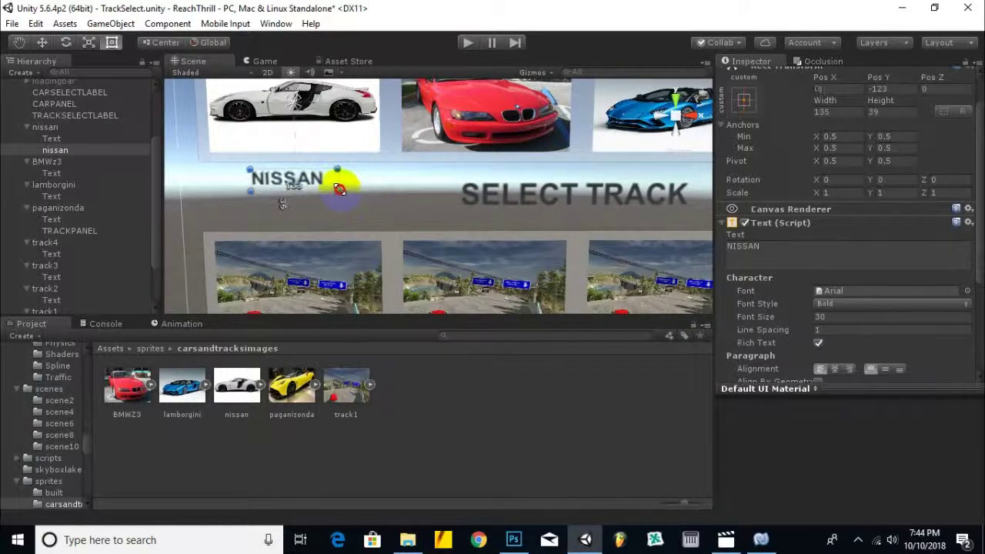
left_click_drag(339, 189, 334, 194)
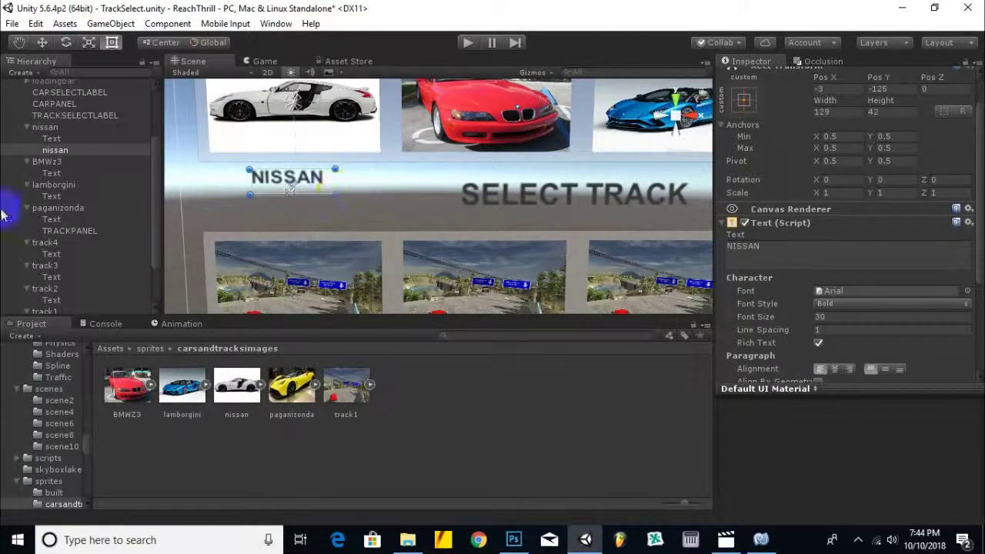
right_click(43, 163)
Step: Add a UI Text object under BMWz3 and rename it BMW
mouse_move(102, 368)
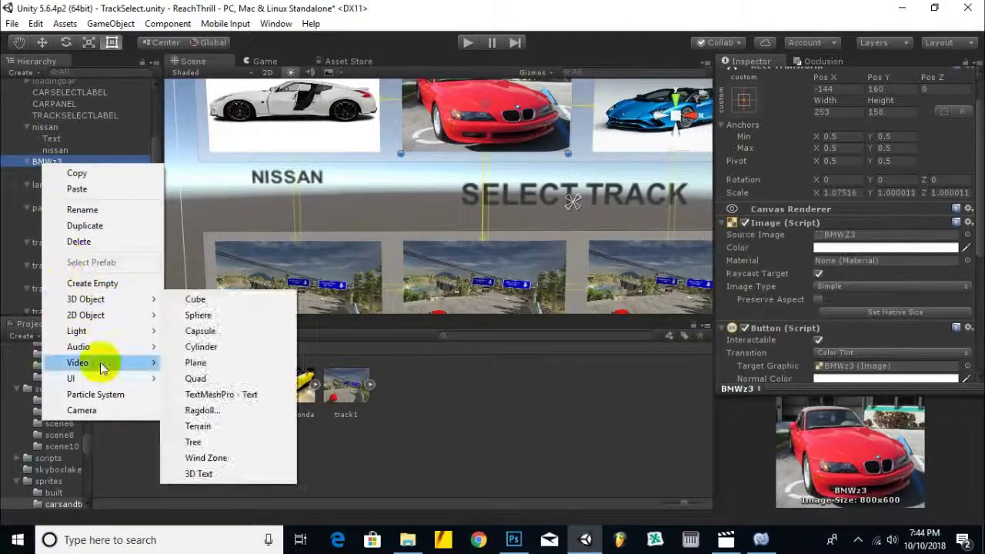
mouse_move(73, 378)
left_click(212, 137)
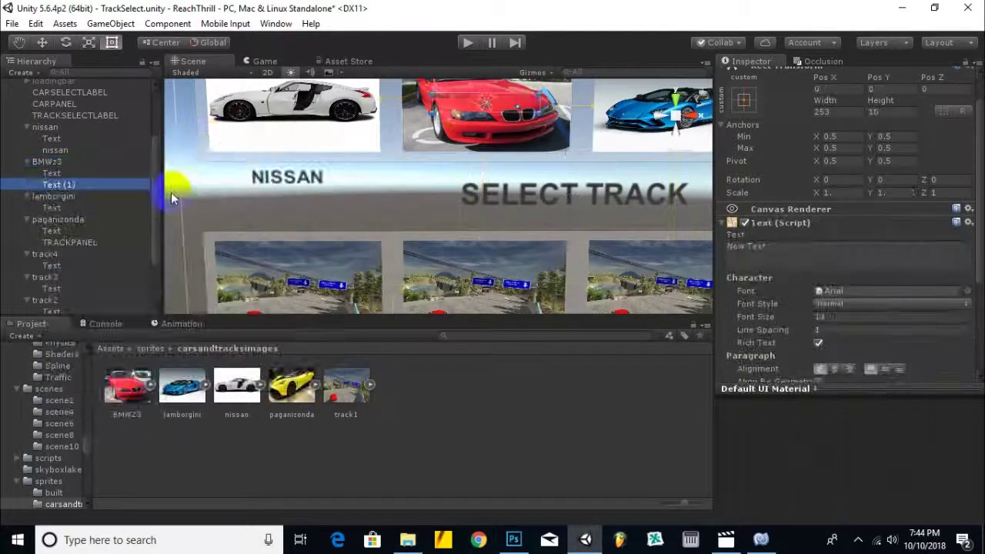
scroll(501, 164, "down", 2)
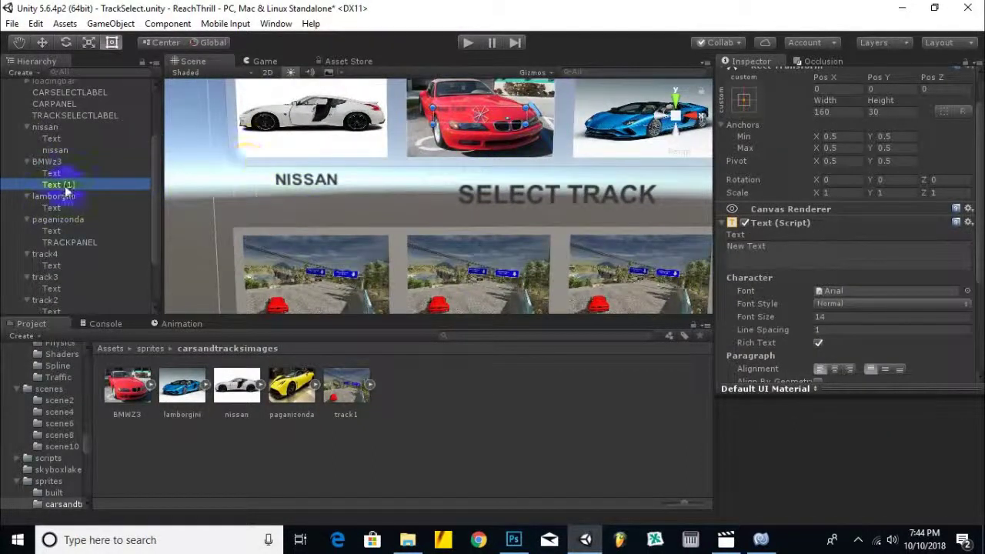
right_click(67, 191)
left_click(105, 224)
type("BMW")
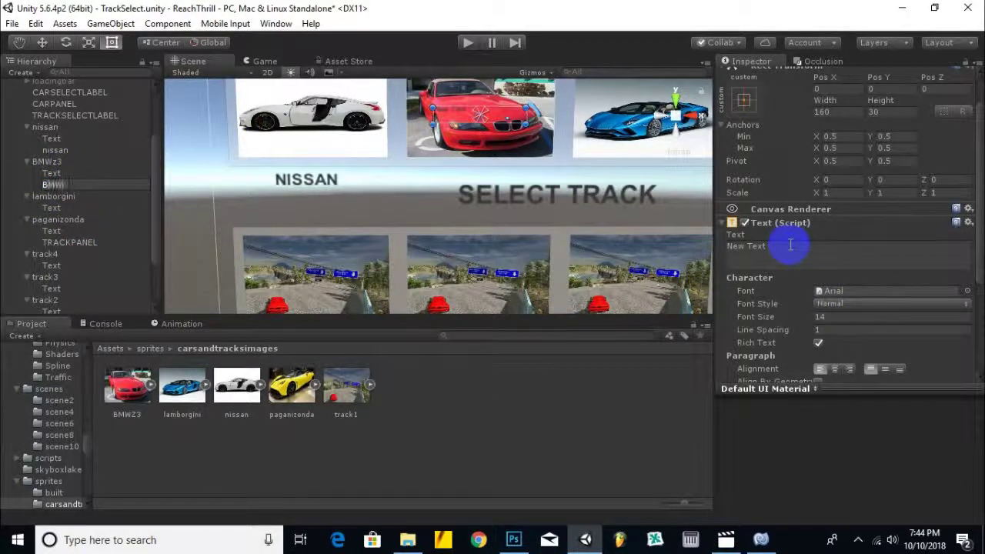
key("Return")
Step: Make the label read BMW - Z3 in bold at font size 30
left_click_drag(789, 245, 707, 252)
type("BMW - Z3")
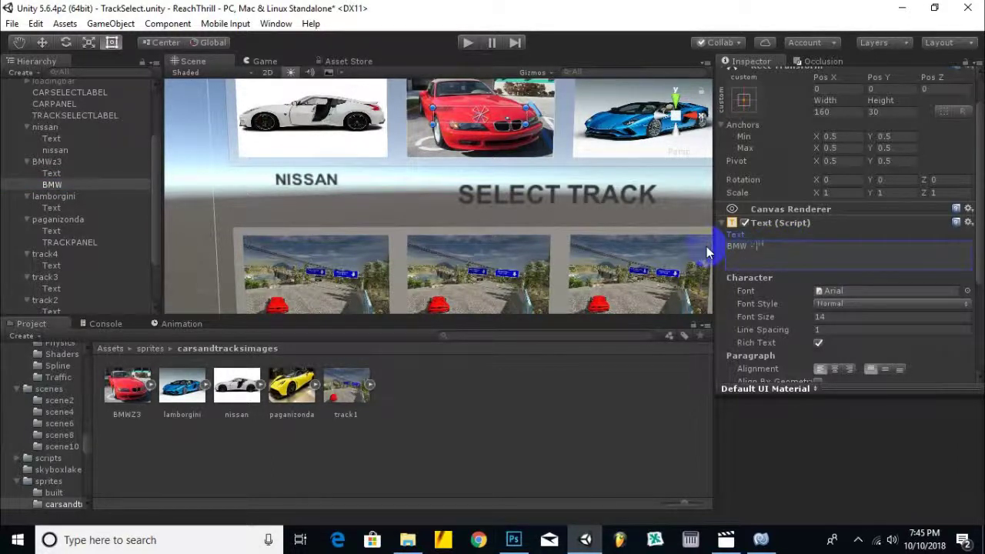
left_click(780, 318)
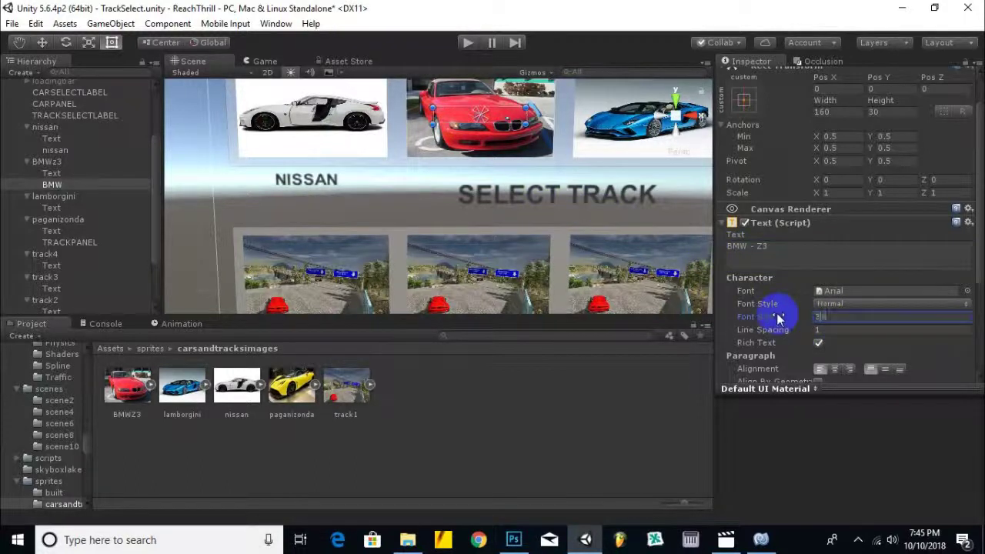
type("0")
left_click_drag(527, 127, 531, 130)
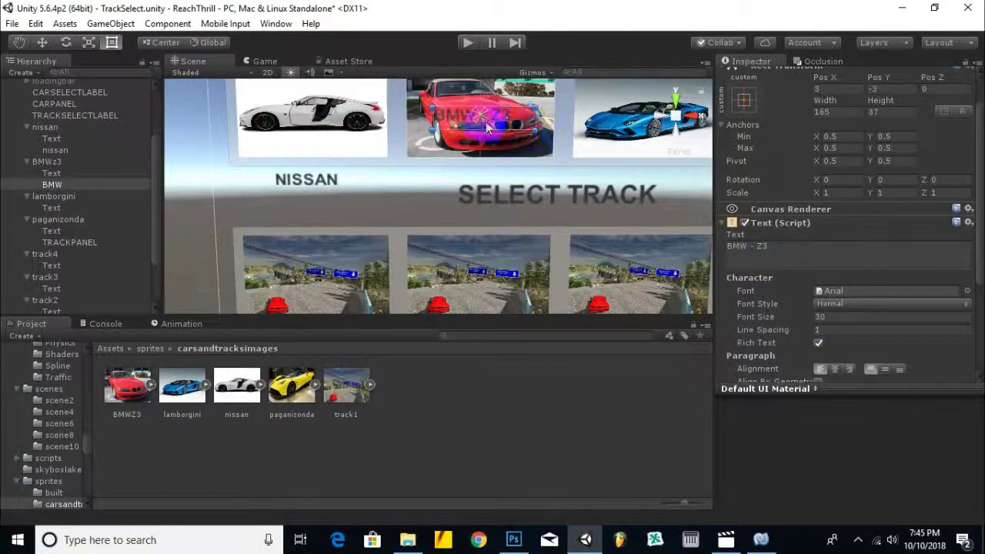
left_click(868, 304)
left_click(848, 330)
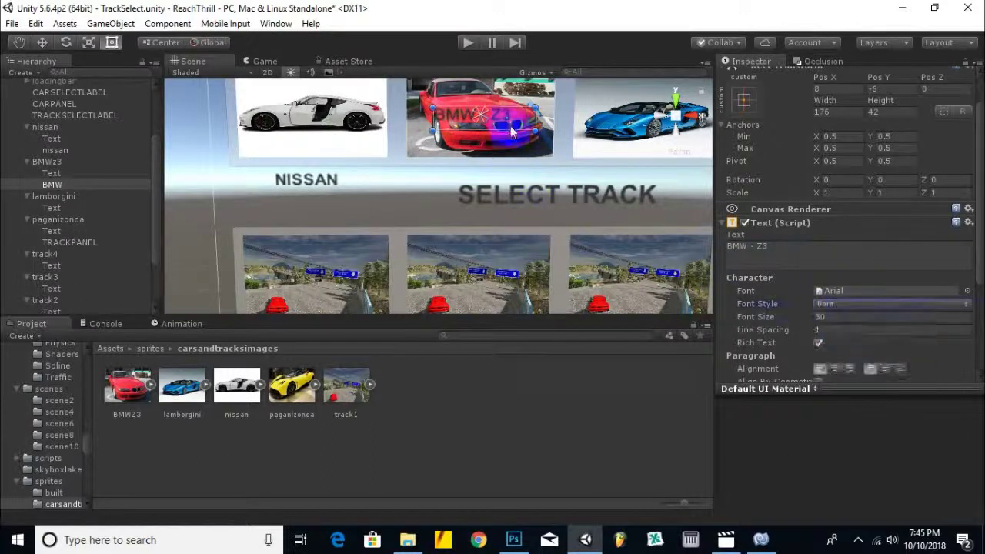
Step: Move the BMW - Z3 label below the red car, level with NISSAN
left_click_drag(508, 116, 515, 187)
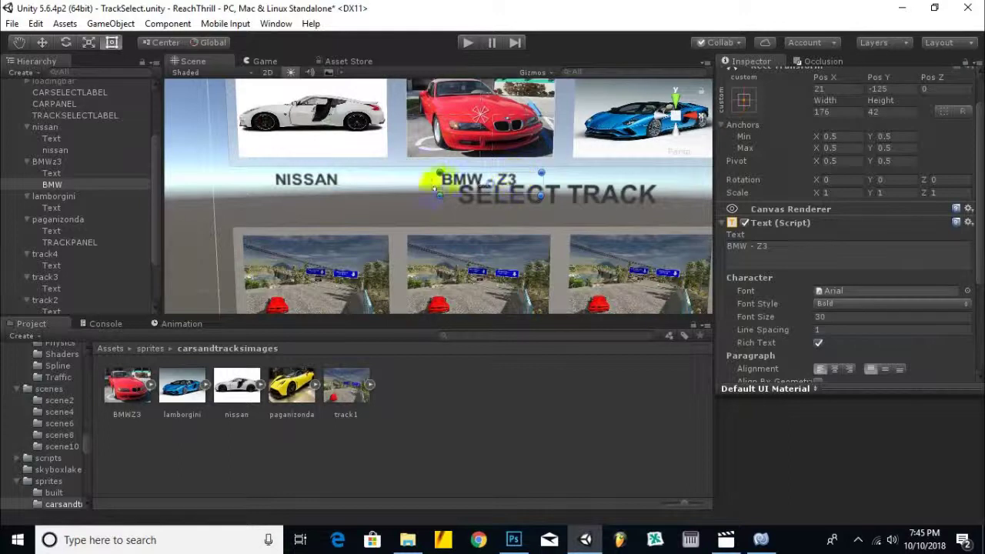
scroll(434, 184, "up", 1)
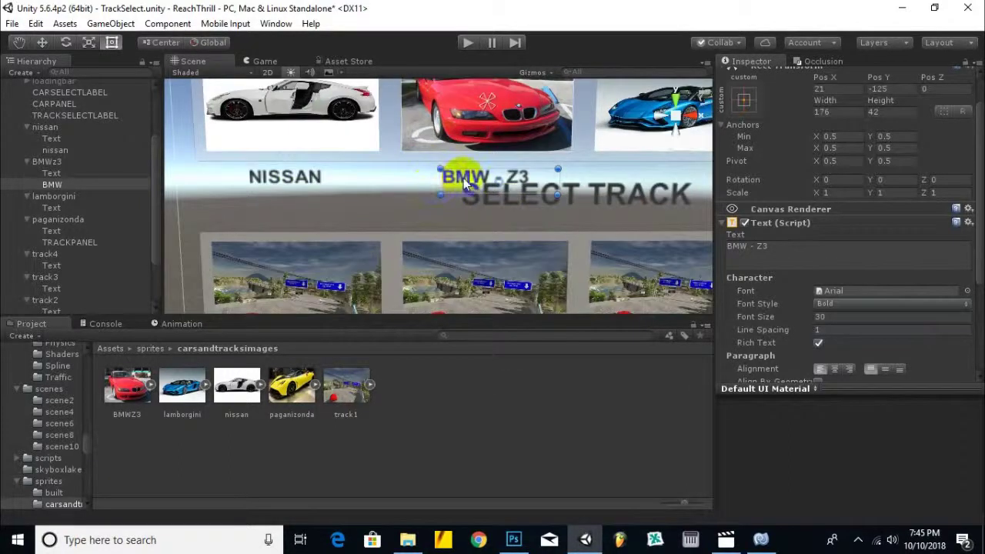
mouse_move(464, 178)
left_mouse_down()
mouse_move(323, 183)
mouse_move(461, 188)
left_mouse_up()
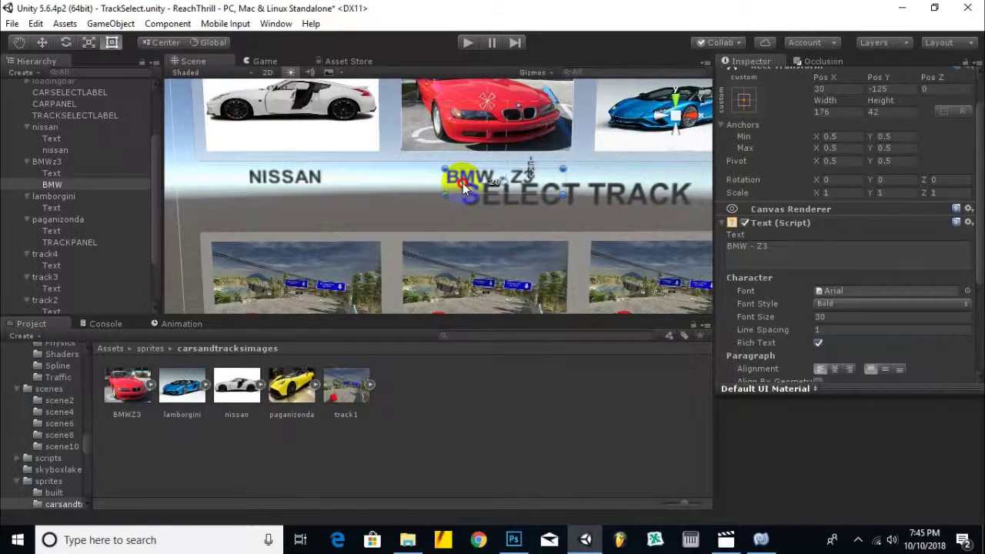
scroll(425, 197, "down", 1)
right_click(44, 197)
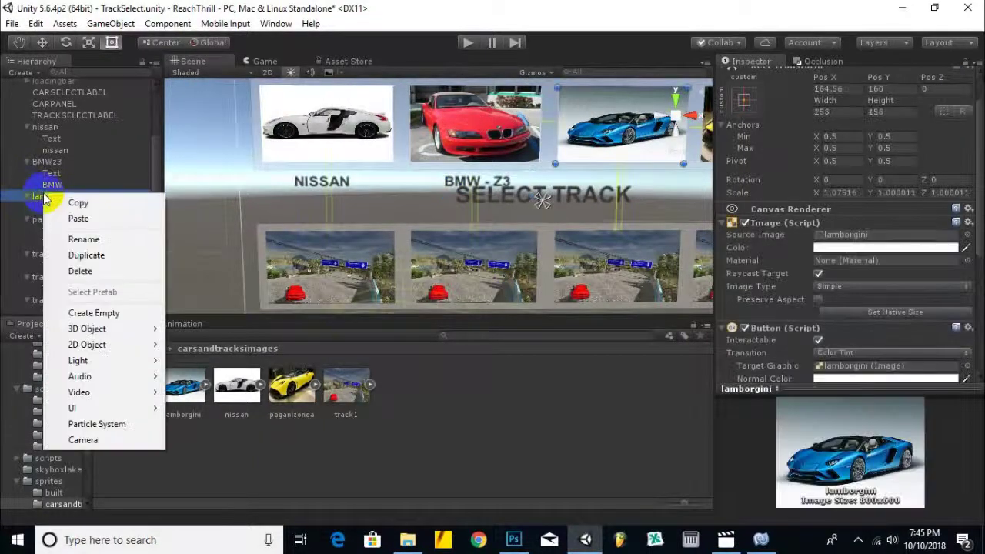
Step: Add a UI Text under lamborgini that reads LAMBORGINI
mouse_move(100, 345)
mouse_move(99, 407)
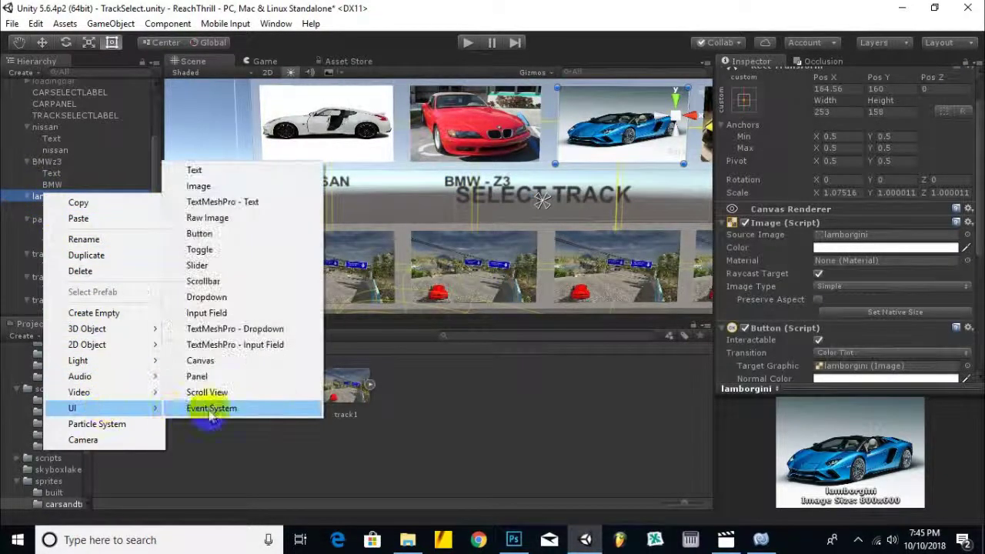
left_click(223, 179)
scroll(495, 187, "down", 2)
scroll(582, 177, "up", 2)
type("LAMBORGINI")
Step: Make LAMBORGINI bold at size 30 and place it under the blue car
left_click(829, 315)
left_click(822, 303)
left_click(839, 337)
mouse_move(663, 132)
left_mouse_down()
mouse_move(683, 151)
mouse_move(637, 190)
left_mouse_up()
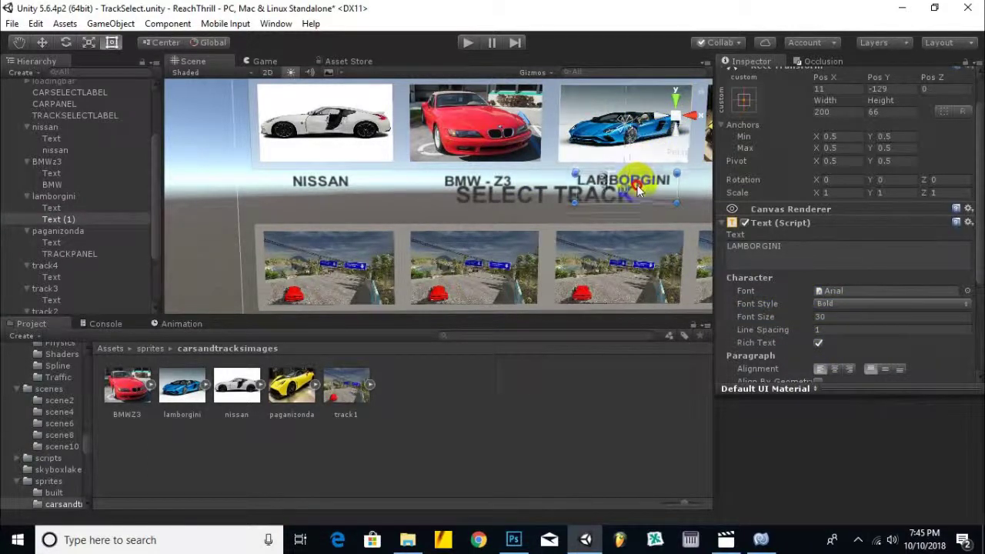
left_click_drag(676, 204, 669, 192)
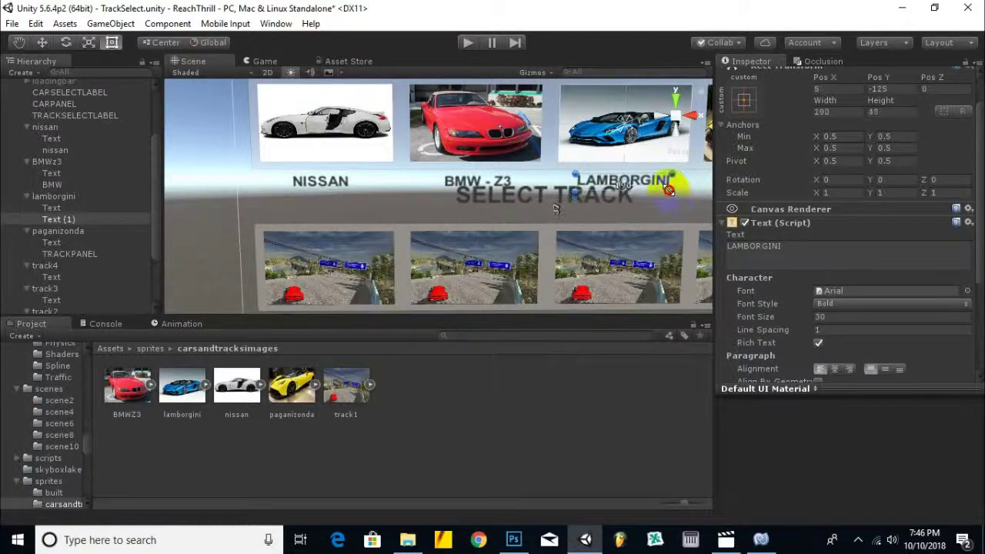
Step: Rename the text object LAMBORGINI and select the new text under paganizonda
scroll(556, 208, "down", 3)
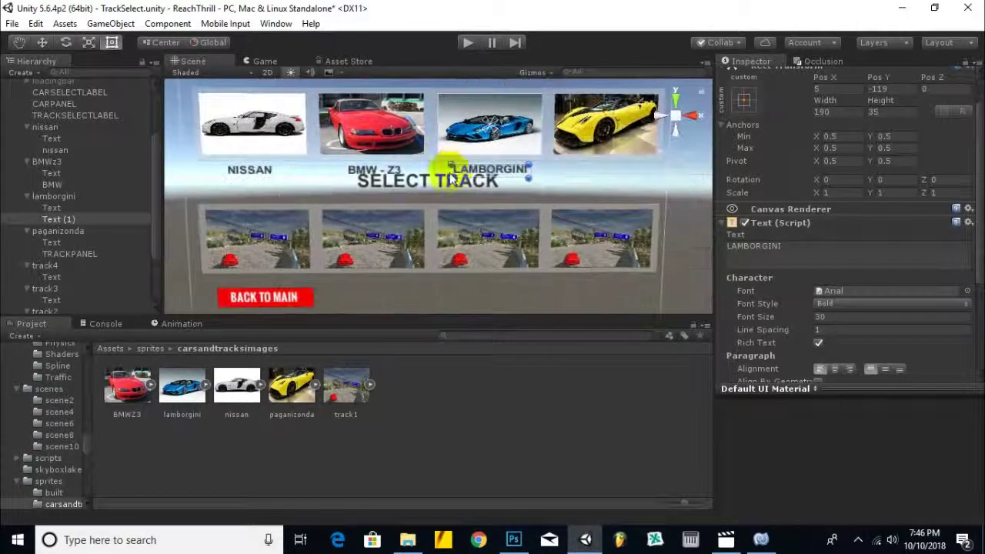
right_click(58, 231)
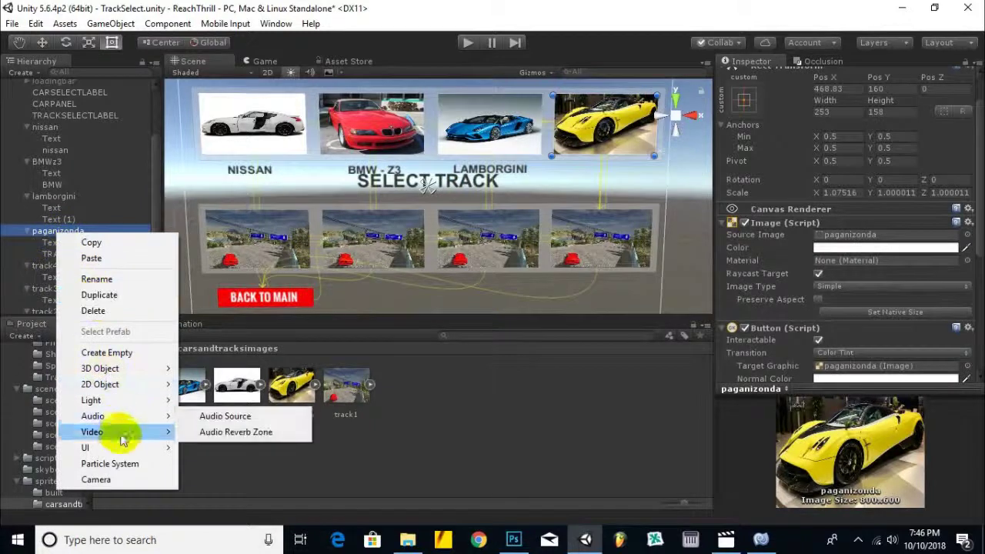
mouse_move(165, 447)
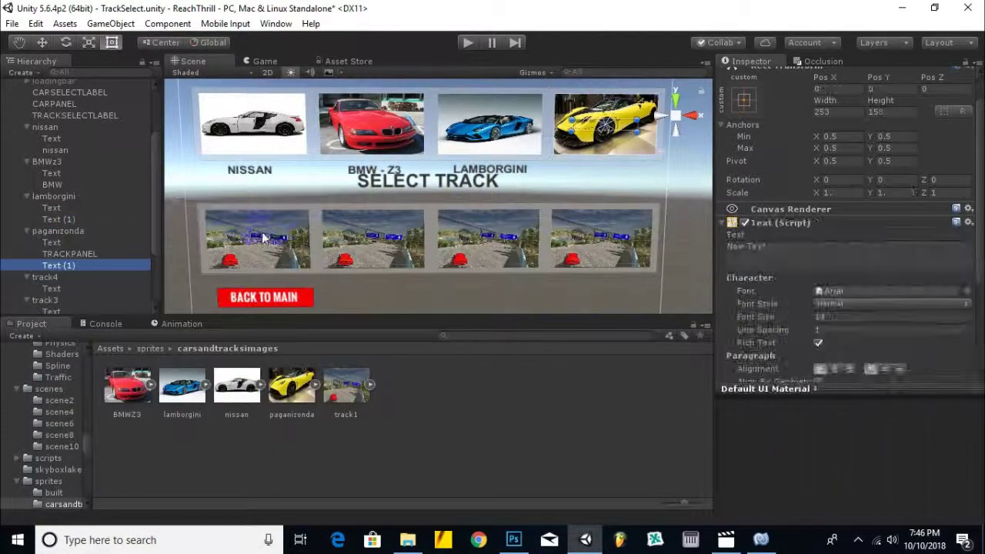
right_click(56, 221)
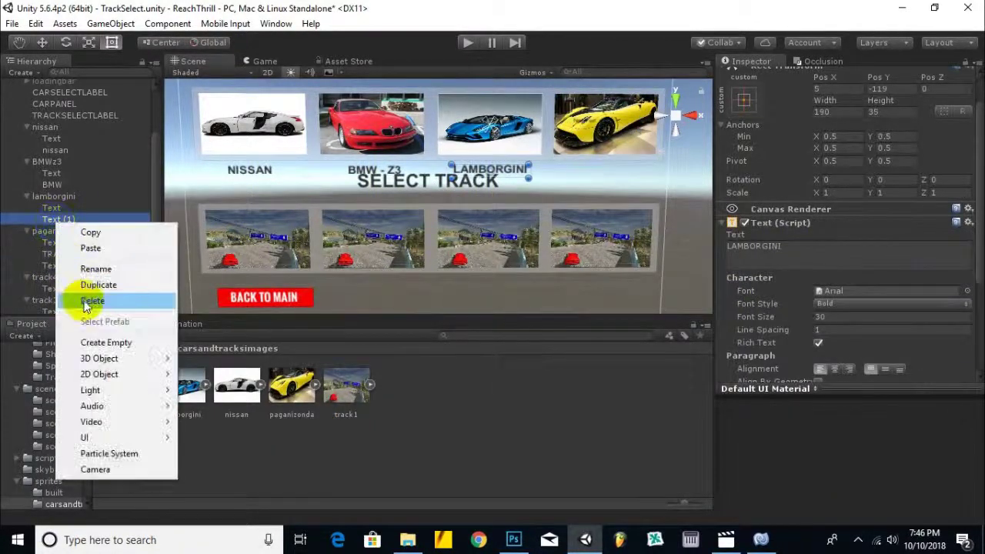
left_click(96, 269)
type("LAMBORGINI")
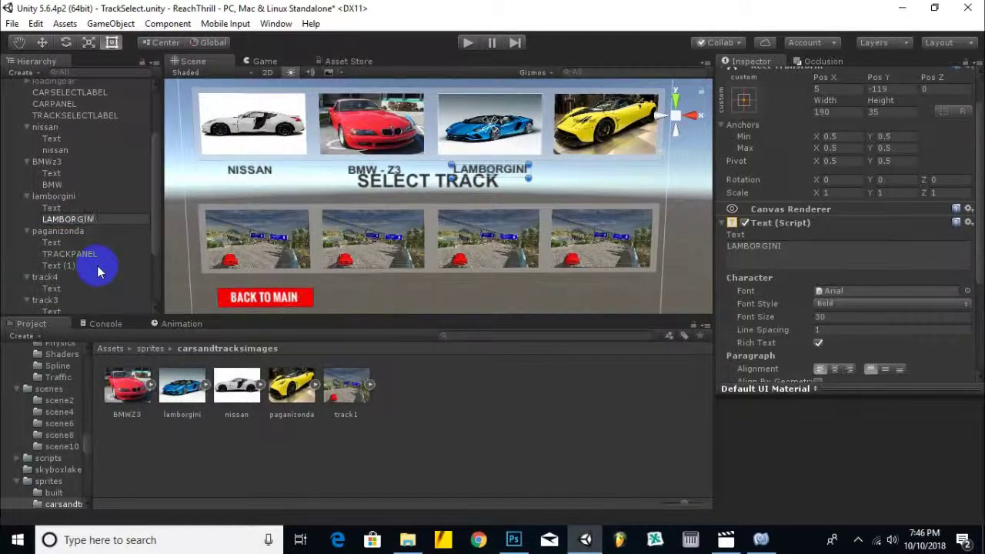
key("Return")
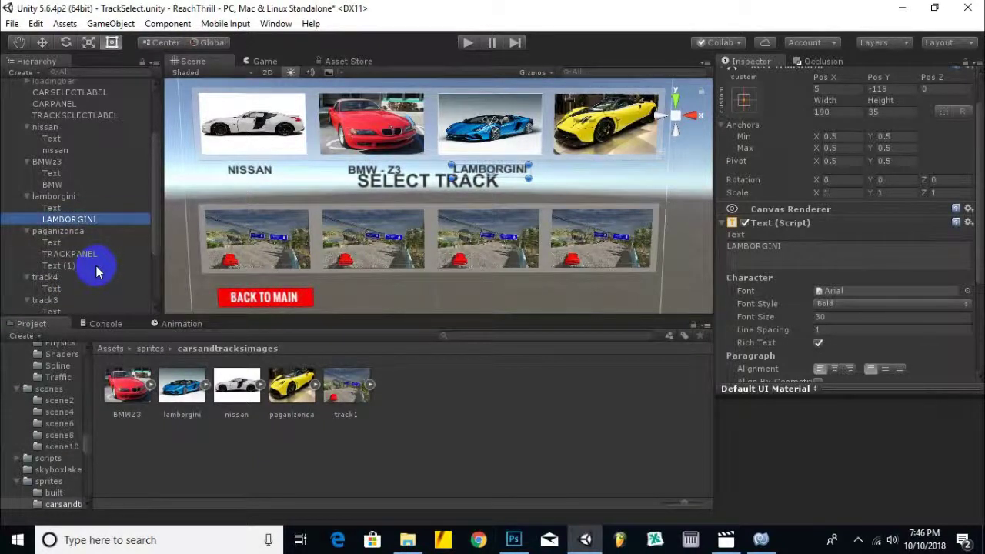
left_click(69, 264)
Step: Rename the Pagani text object PAGANIZONDA and make it bold, font size 30
right_click(70, 264)
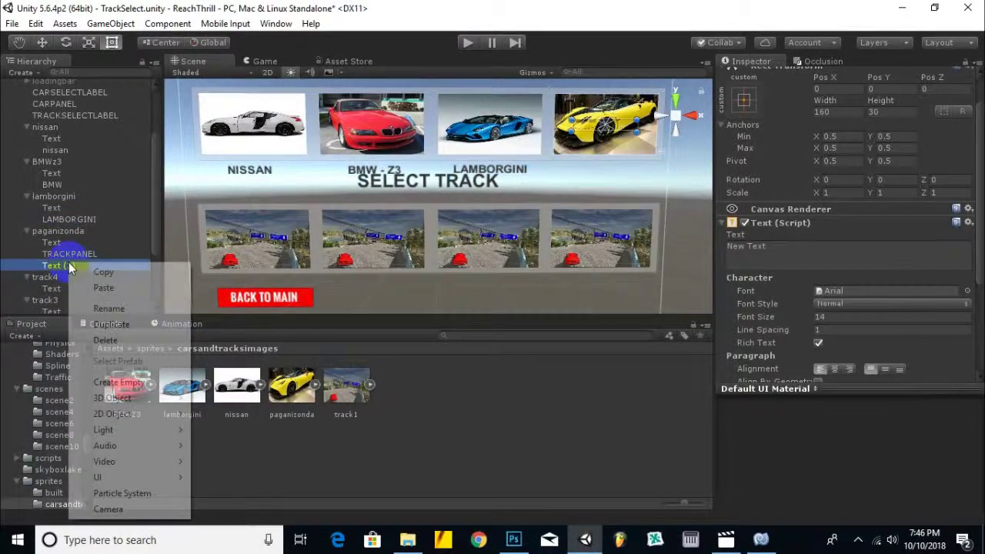
left_click(107, 309)
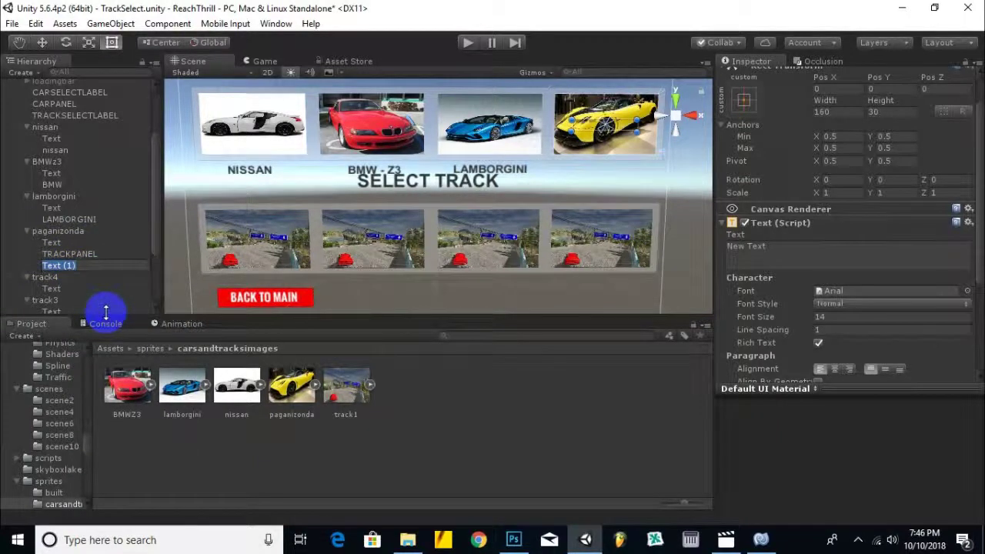
type("PAGANIZON")
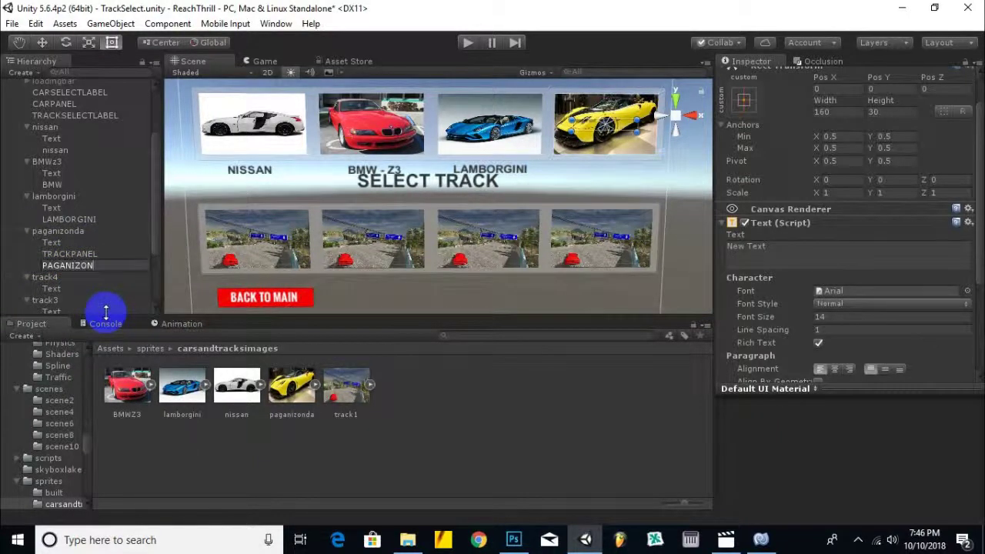
type("DA")
key("Return")
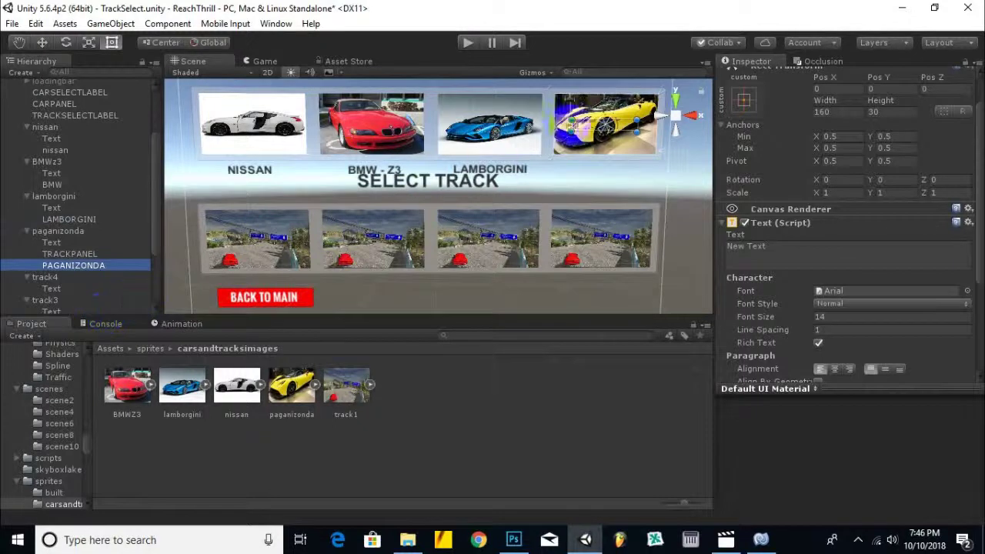
left_click(842, 304)
left_click(837, 331)
left_click(837, 321)
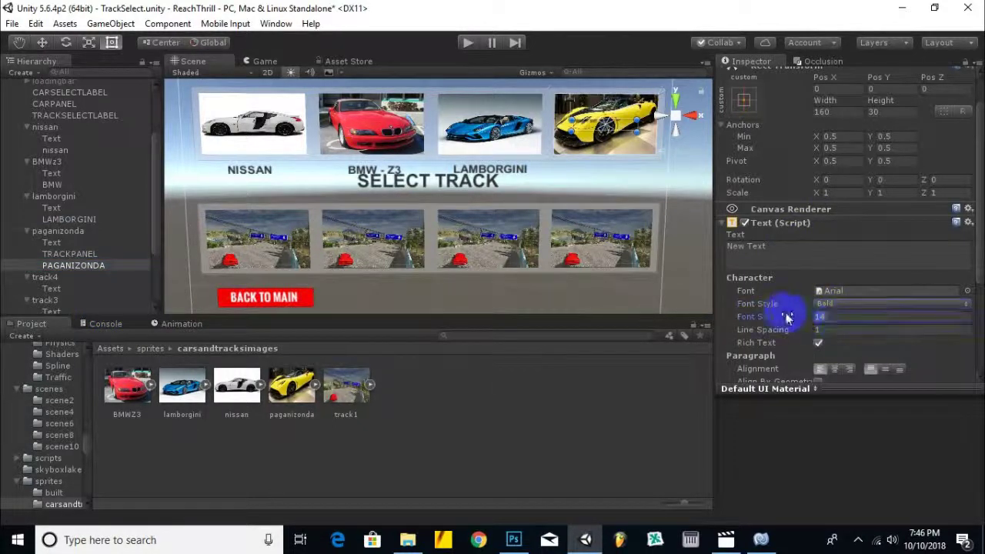
type("30")
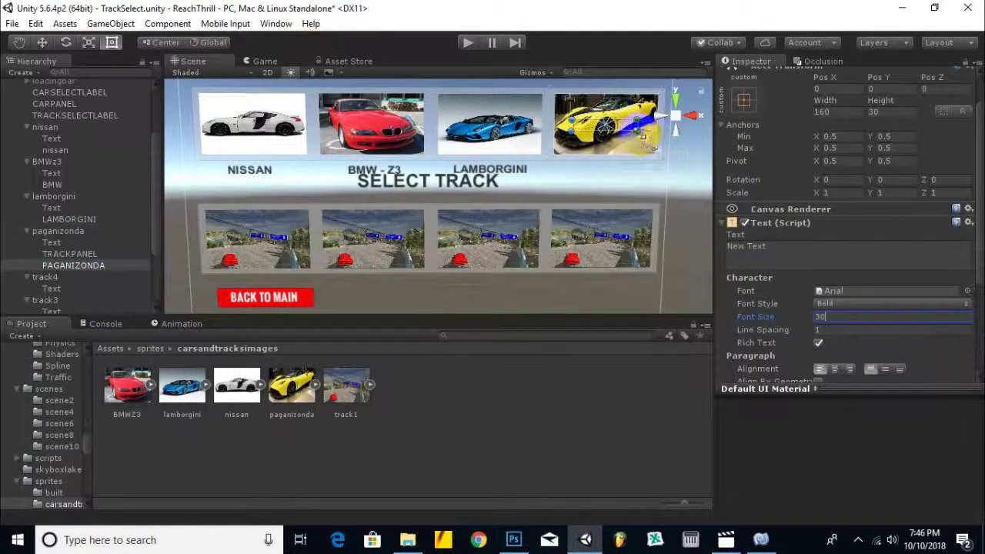
Step: Set the label text to PAGANI ZONDA and widen its box to fit
left_click_drag(637, 132, 643, 141)
left_click(773, 245)
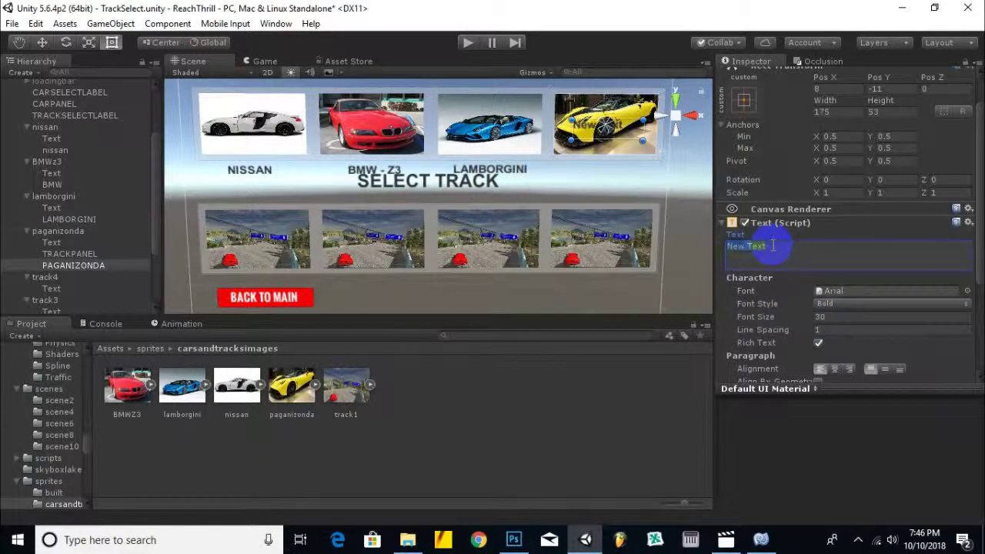
type("PAGANI")
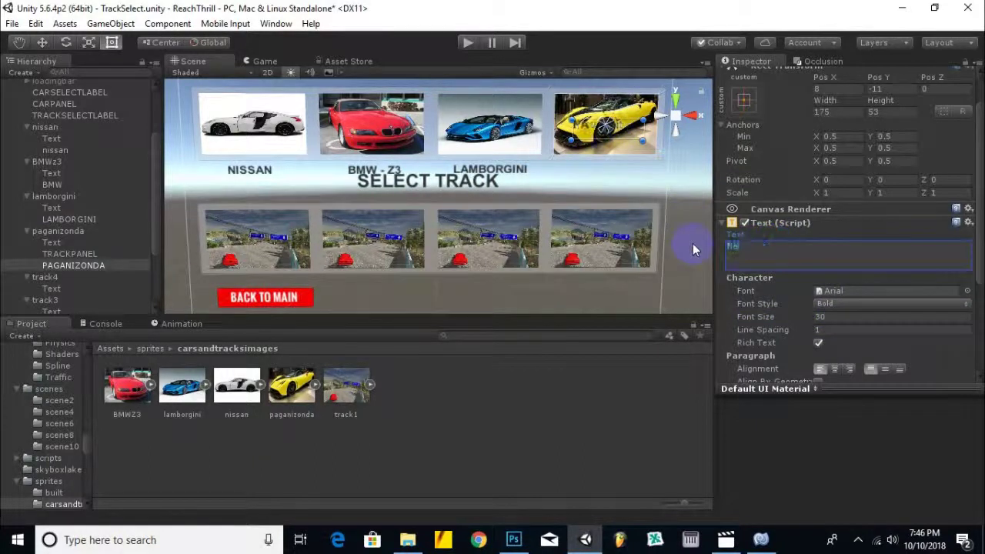
type("GANDI ZON")
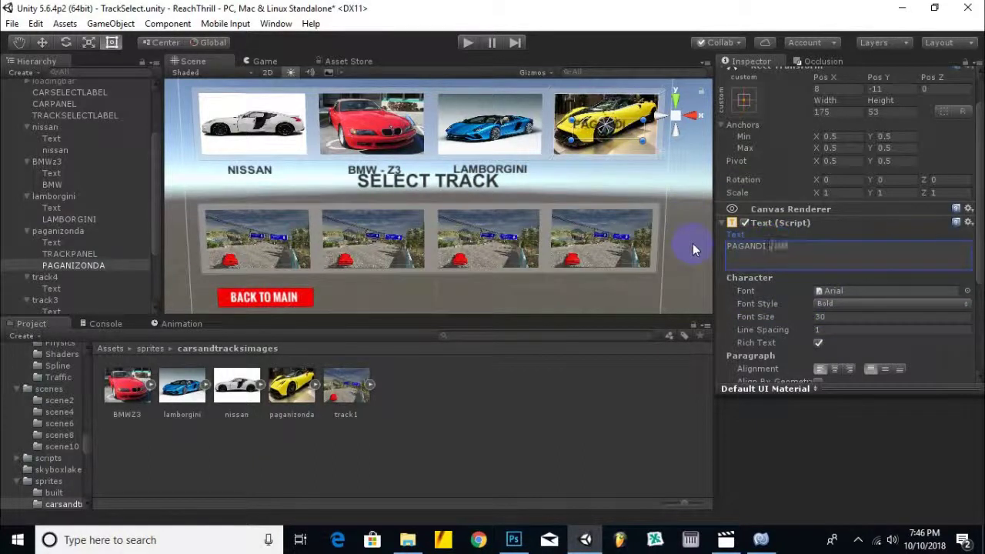
key("BackSpace")
key("BackSpace")
key("BackSpace")
key("BackSpace")
key("BackSpace")
type("I ZONDA")
left_click_drag(642, 141, 628, 180)
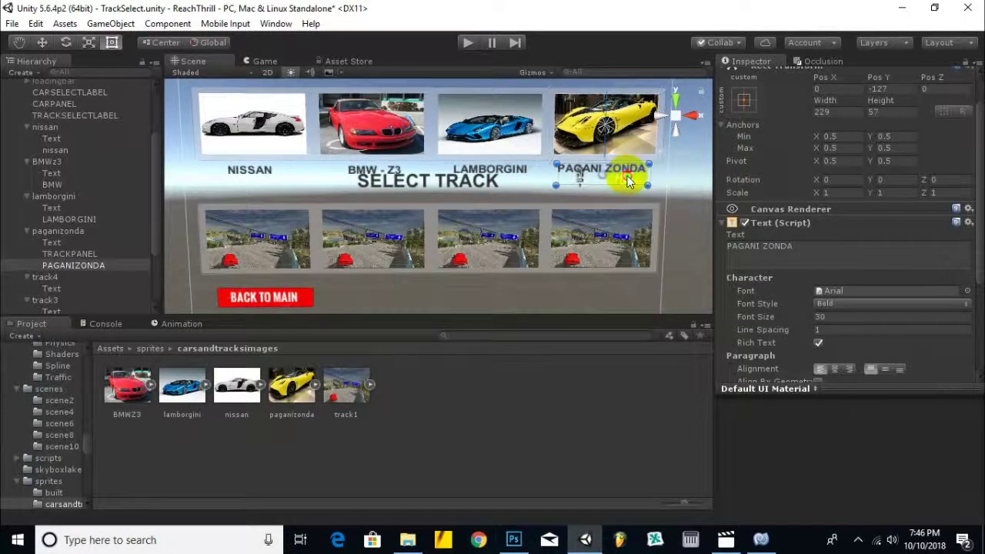
Step: Drag the SELECT TRACK heading down to about Pos X 115, Pos Y -30
scroll(350, 205, "down", 4)
scroll(349, 205, "up", 2)
scroll(451, 156, "up", 2)
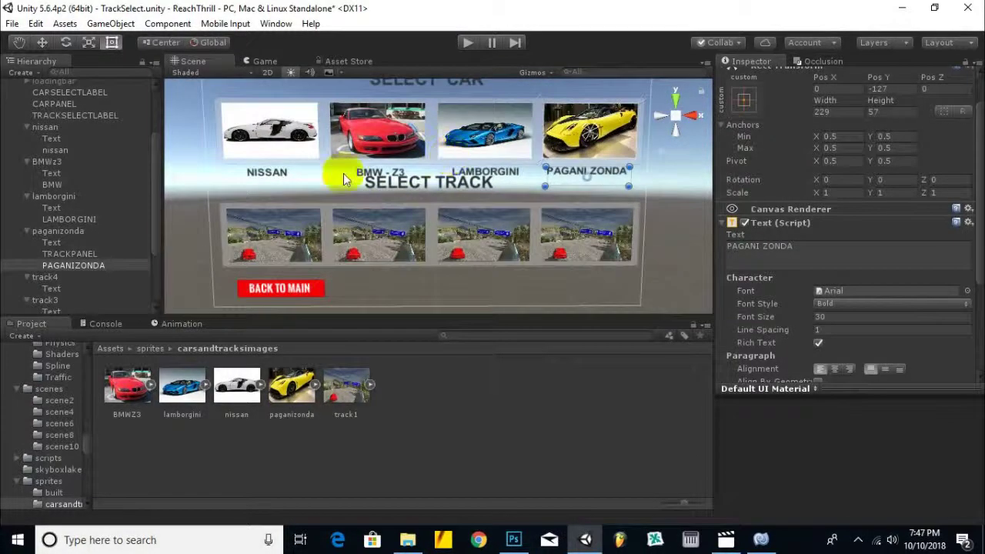
scroll(543, 202, "down", 2)
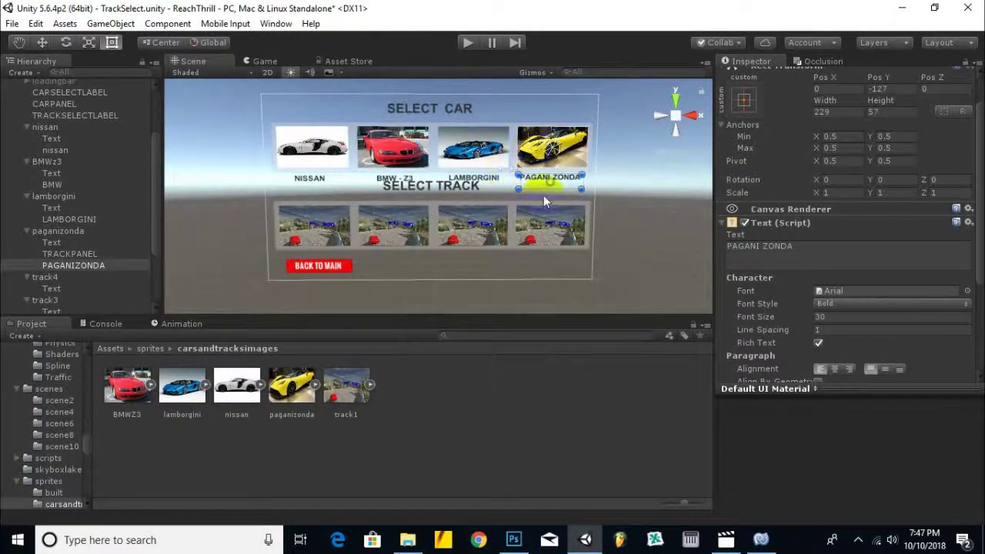
scroll(543, 199, "up", 2)
scroll(423, 219, "up", 2)
left_click_drag(442, 187, 428, 202)
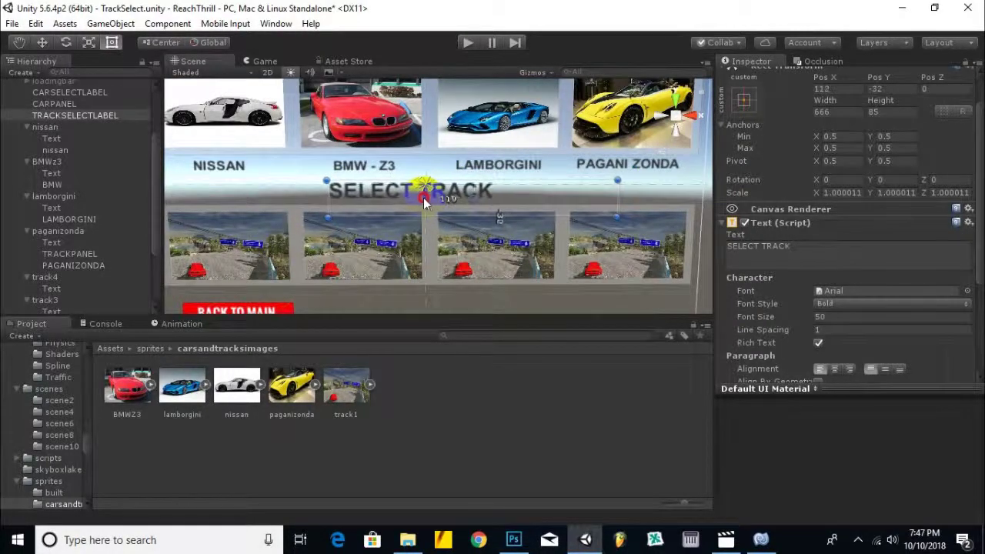
left_click_drag(429, 202, 424, 199)
scroll(424, 199, "down", 2)
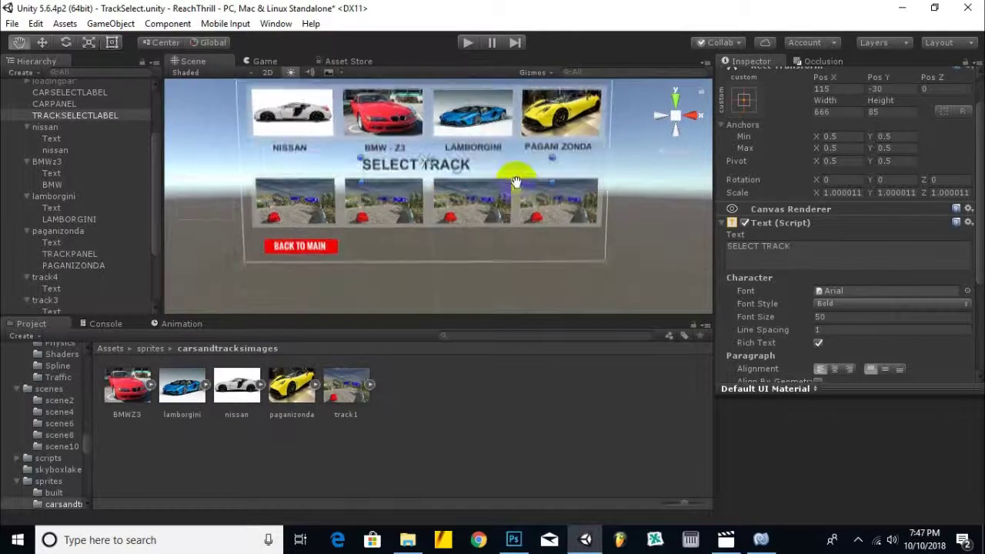
scroll(421, 203, "down", 1)
scroll(420, 208, "up", 1)
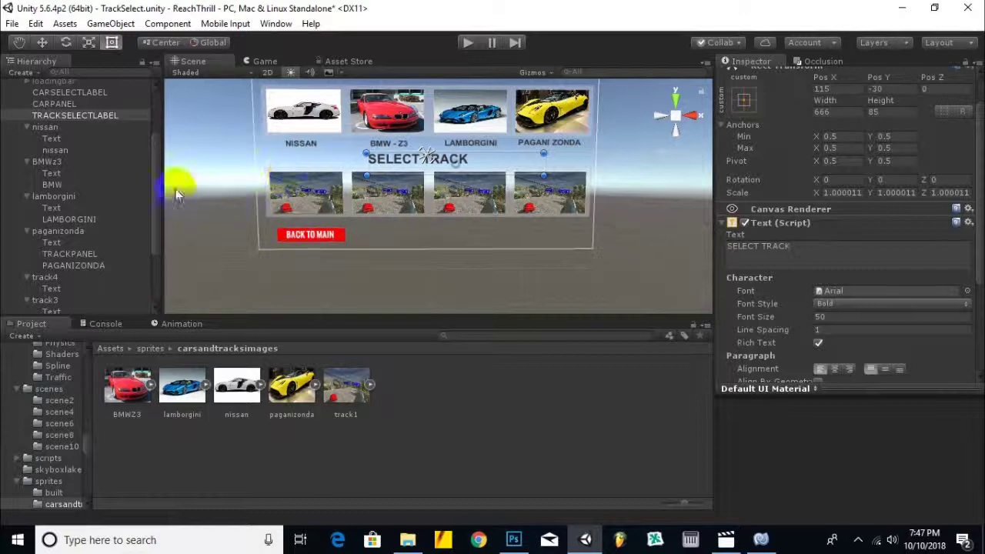
left_click(305, 202)
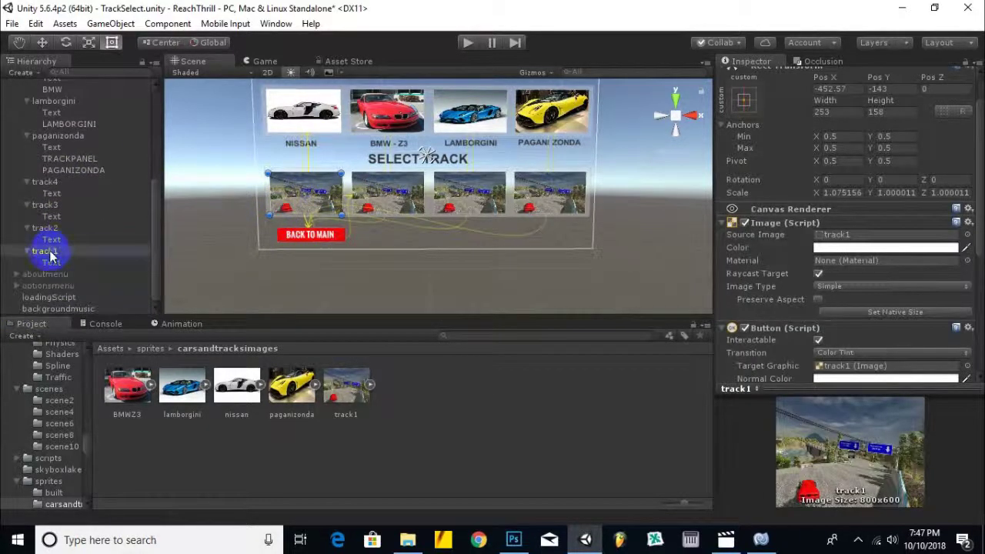
Step: Duplicate the NISSAN label under the first track thumbnail and make it read TRACK 1
right_click(49, 251)
mouse_move(134, 466)
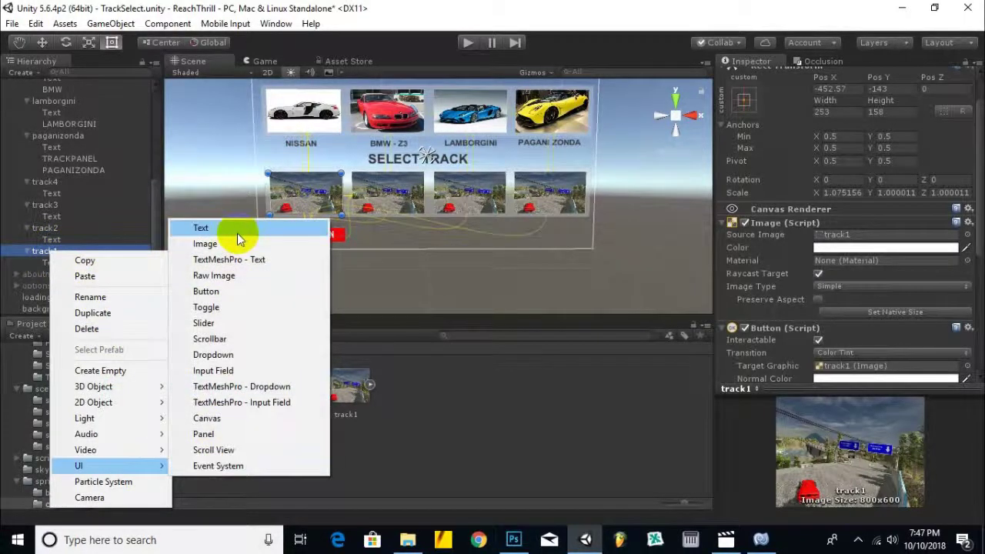
left_click(300, 148)
left_click(295, 146)
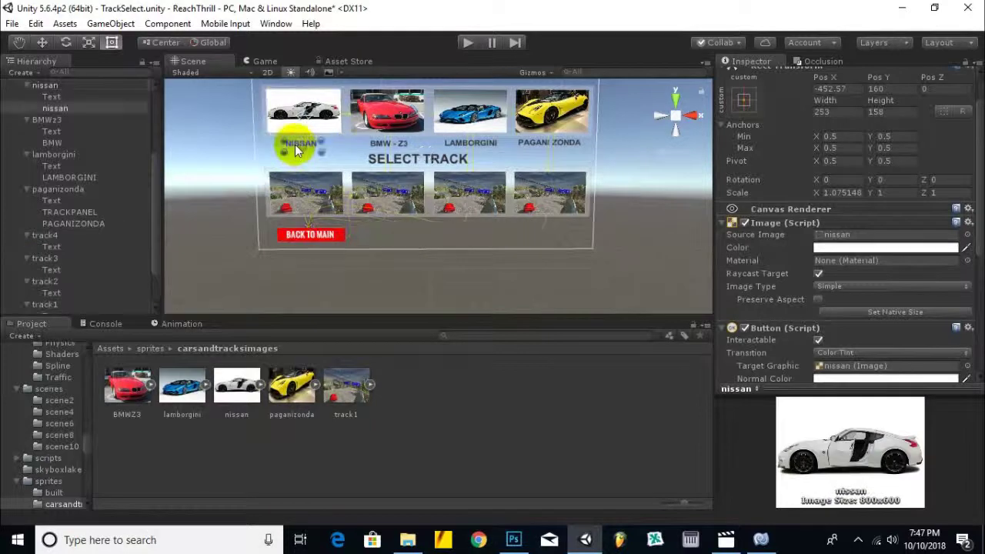
key("ctrl+d")
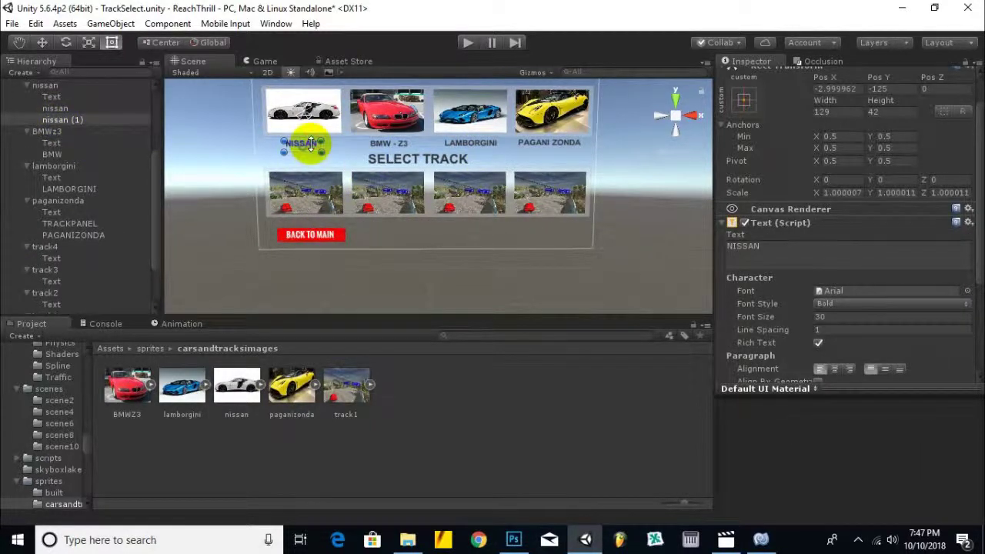
left_click_drag(314, 150, 314, 232)
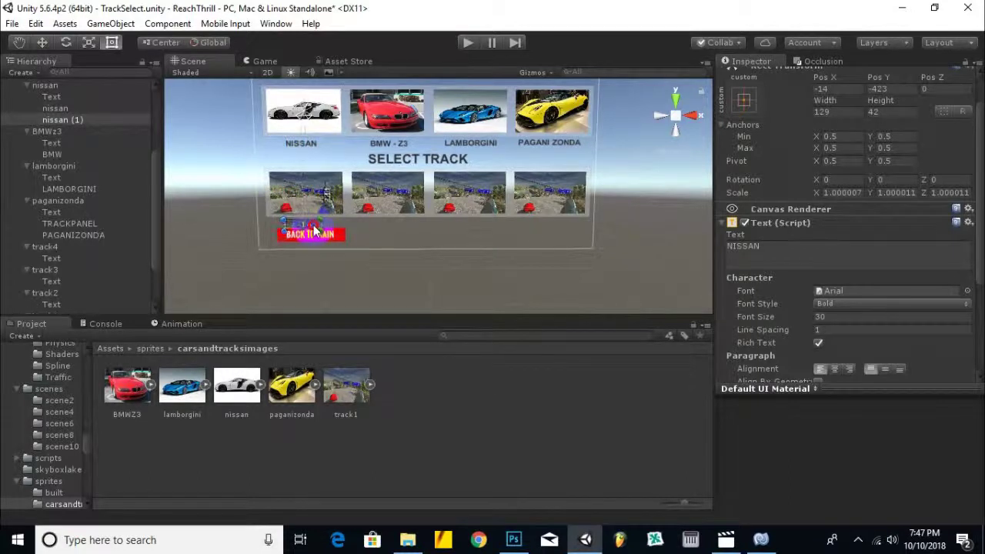
scroll(291, 226, "up", 3)
scroll(287, 240, "up", 2)
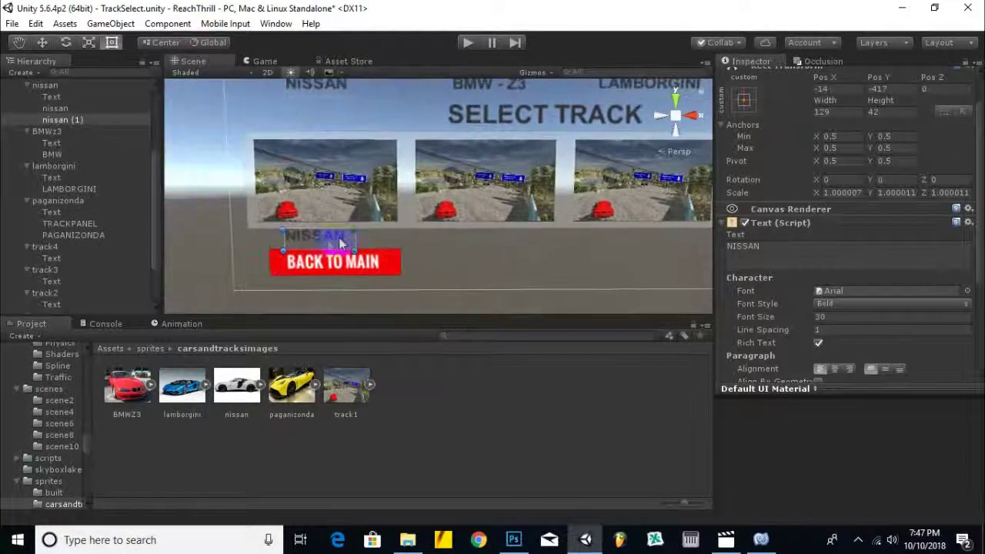
left_click(855, 252)
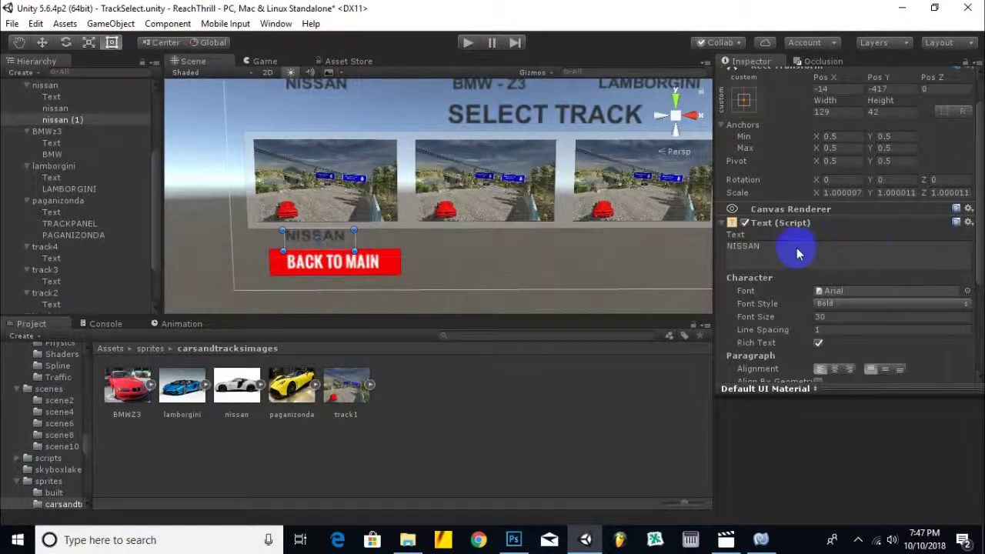
type("TR")
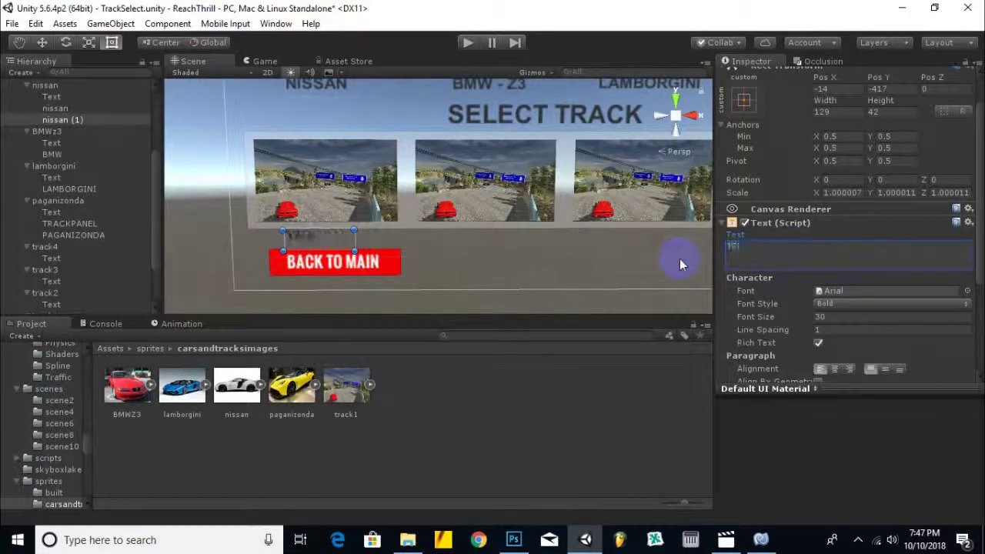
type("ACK 1")
Step: Copy the TRACK 1 label under the second thumbnail as TRACK 2
left_click(42, 43)
left_click(374, 241)
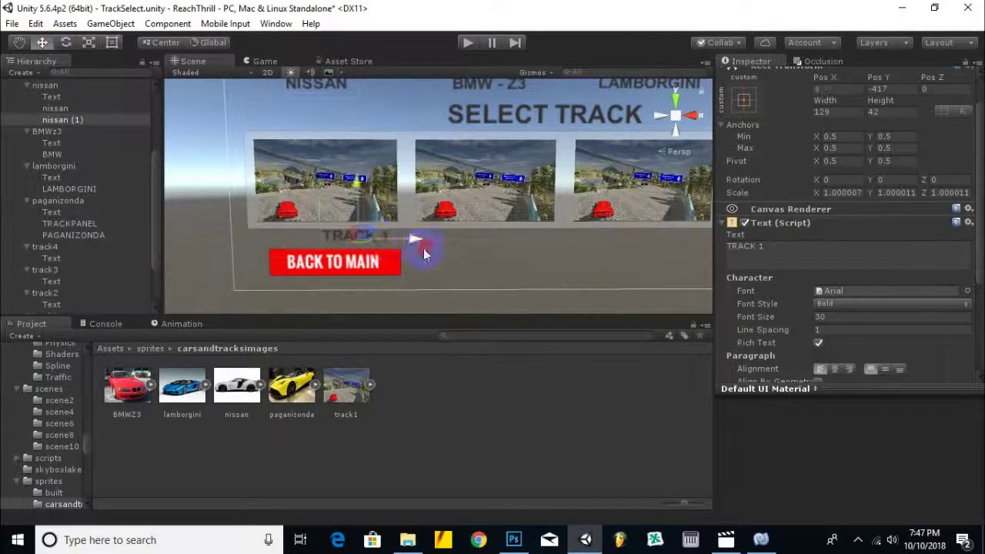
key("ctrl+d")
left_click_drag(394, 245, 540, 254)
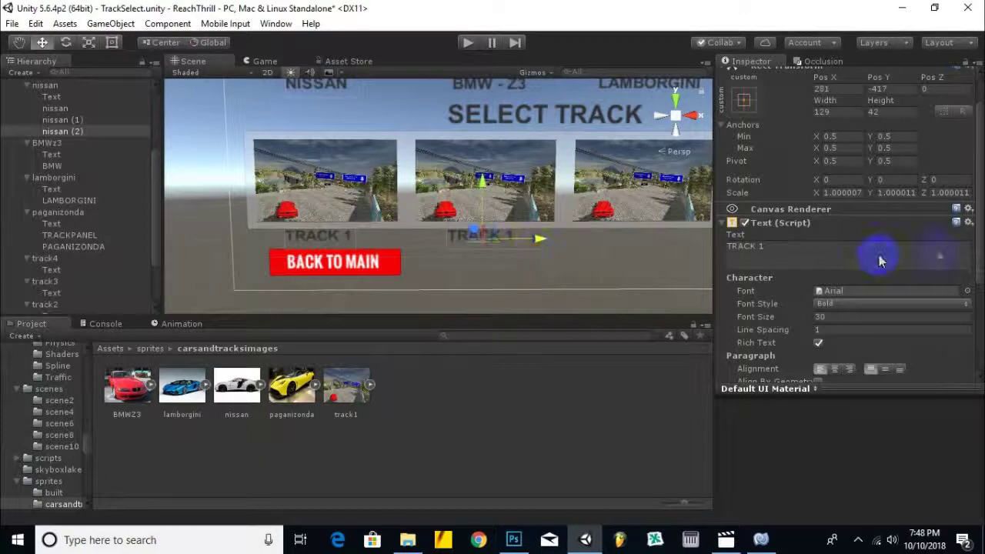
left_click(781, 251)
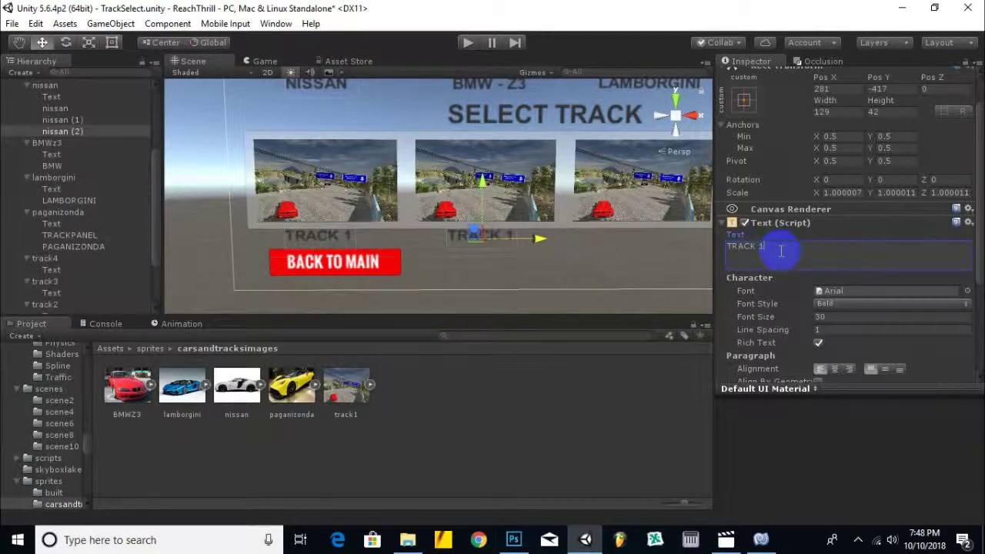
type("2")
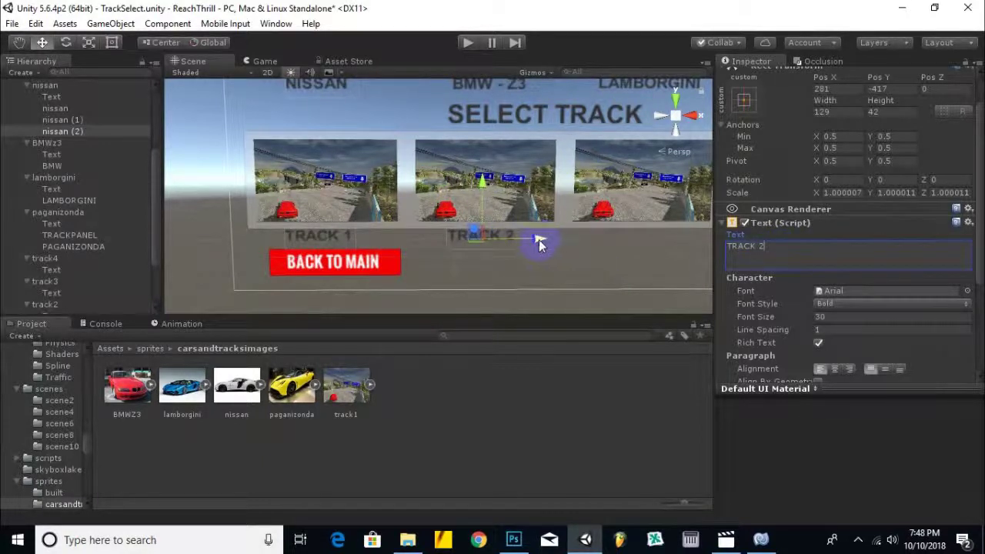
Step: Copy the TRACK 2 label under the third thumbnail as TRACK 3
key("ctrl+d")
mouse_move(536, 248)
left_mouse_down()
mouse_move(660, 243)
mouse_move(696, 251)
left_mouse_up()
left_click(771, 243)
type("3")
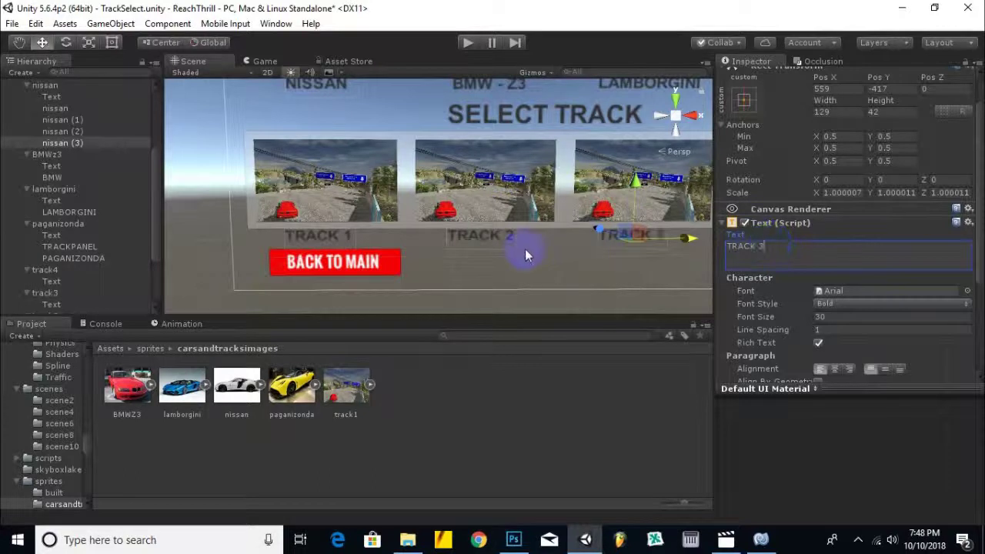
Step: Copy the label under the fourth thumbnail and change it to TRACK 4
scroll(513, 237, "down", 3)
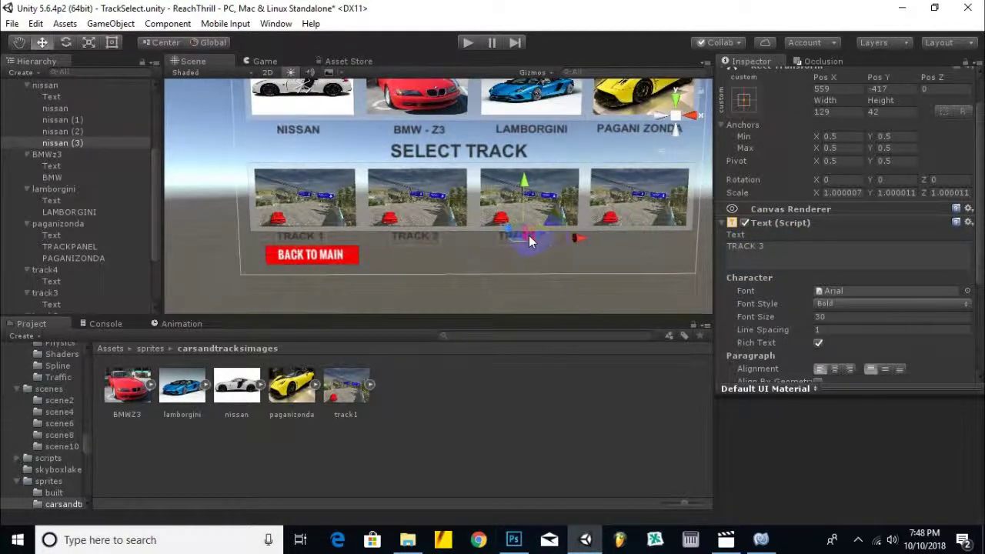
key("ctrl+d")
left_click_drag(538, 244, 690, 247)
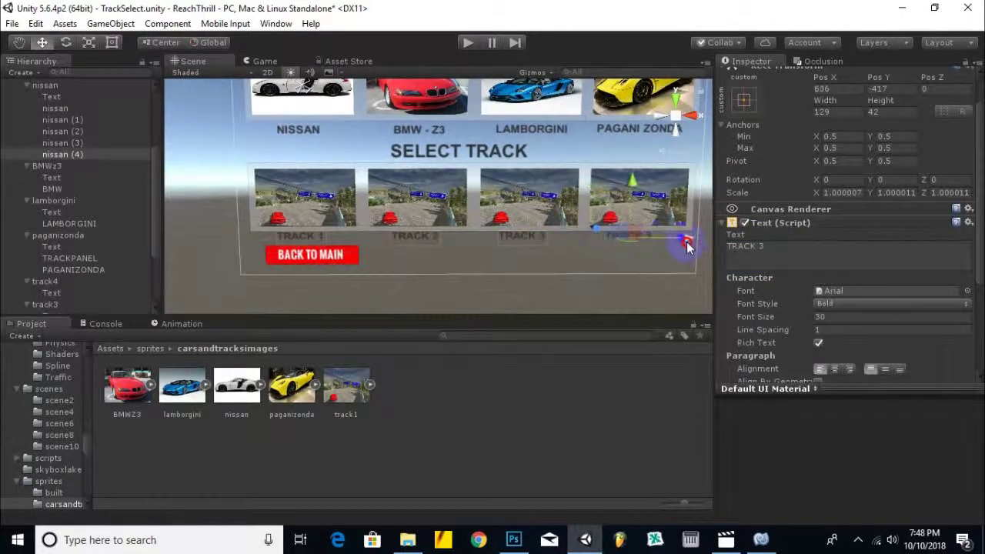
left_click(777, 252)
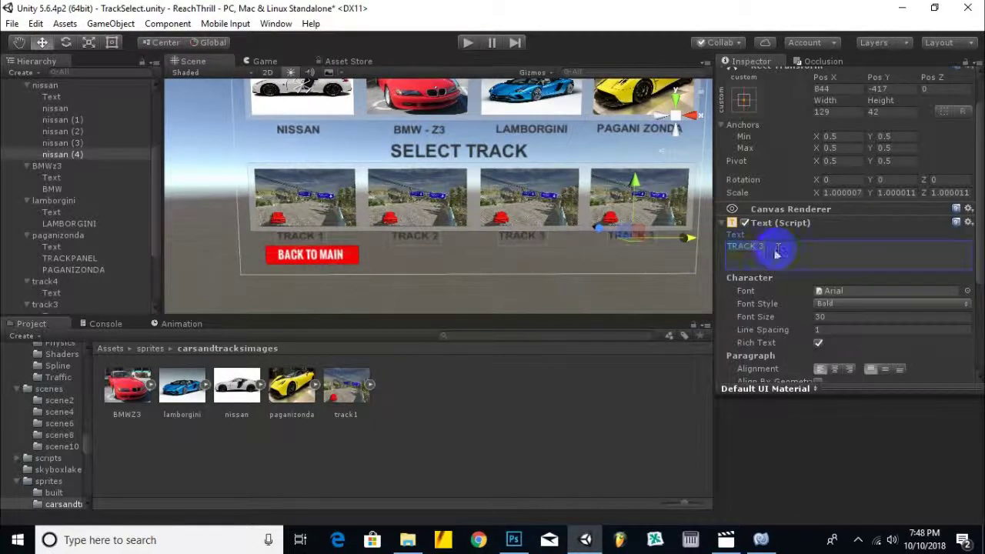
type("4")
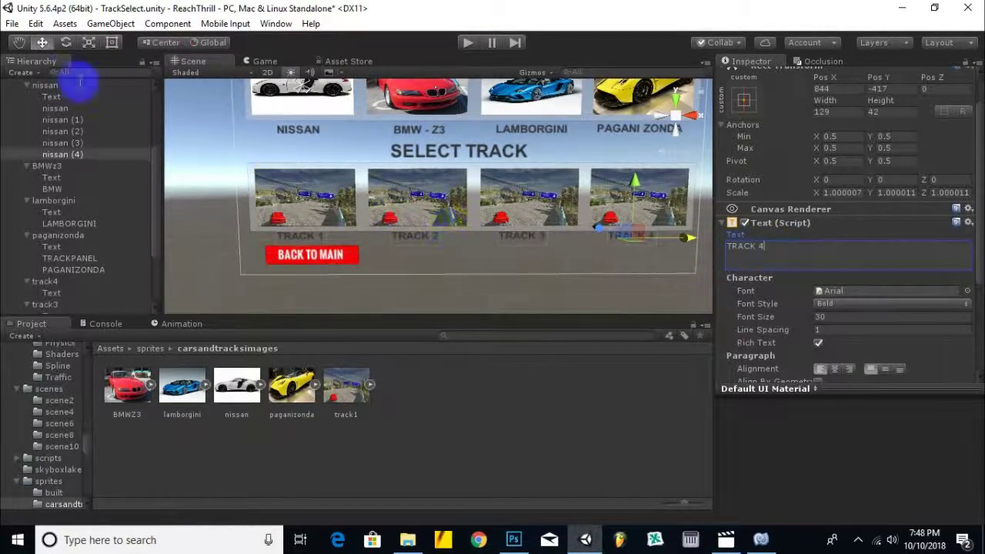
left_click(198, 164)
scroll(275, 187, "down", 3)
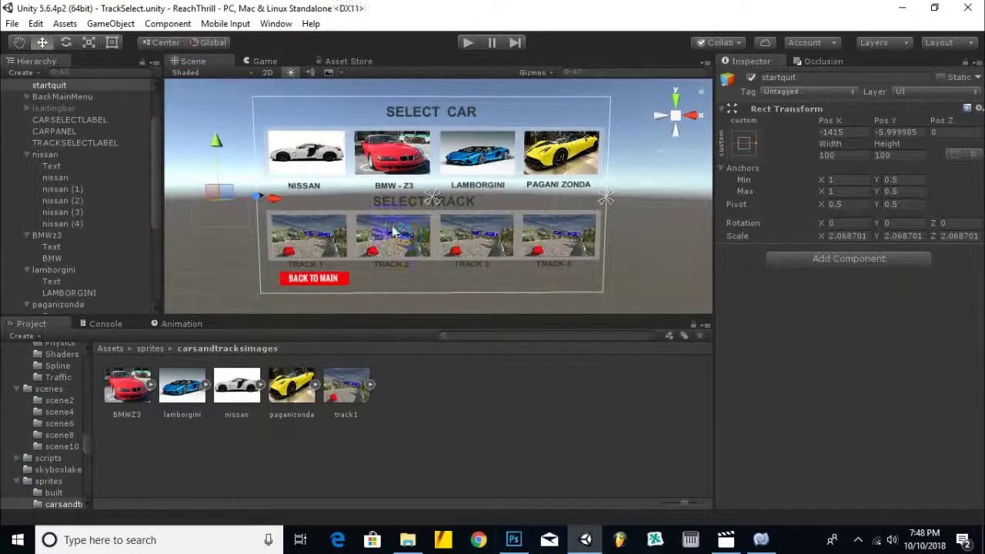
Step: Bring Photoshop forward, showing the 3d-background red-and-black cube image
left_click(475, 539)
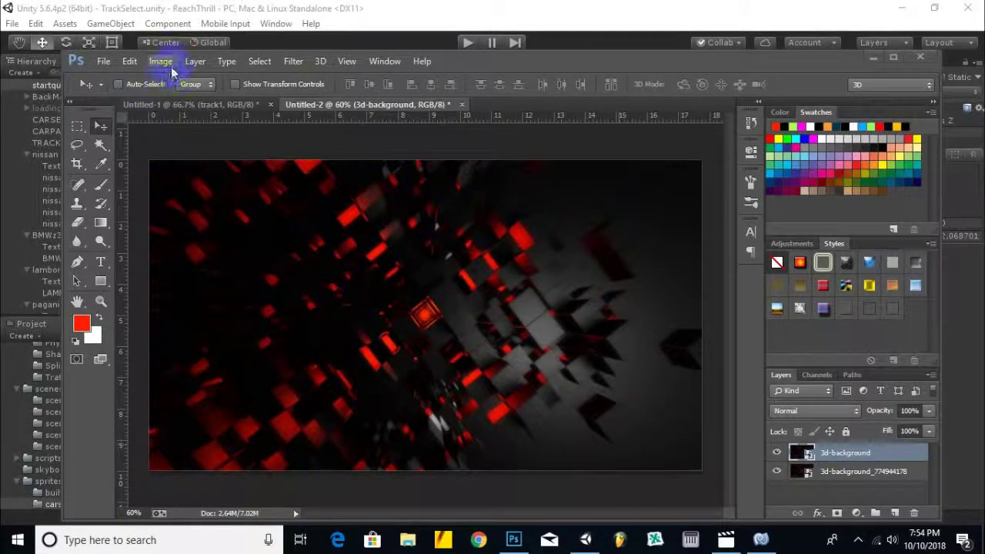
Step: Save the cube image to the Desktop as JPEG backgroundtracks, accepting the JPEG options
left_click(113, 63)
left_click(132, 194)
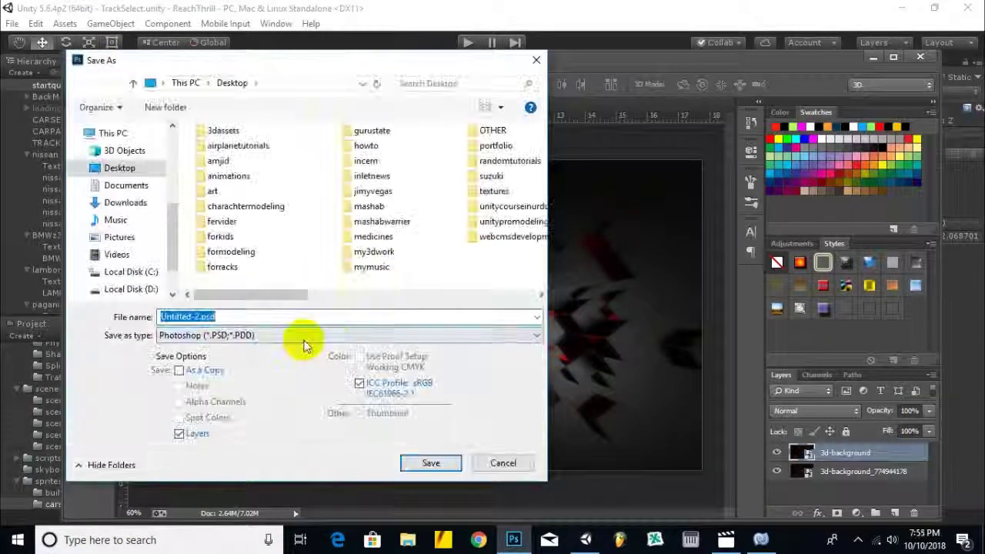
left_click(253, 333)
left_click(184, 190)
left_click(223, 316)
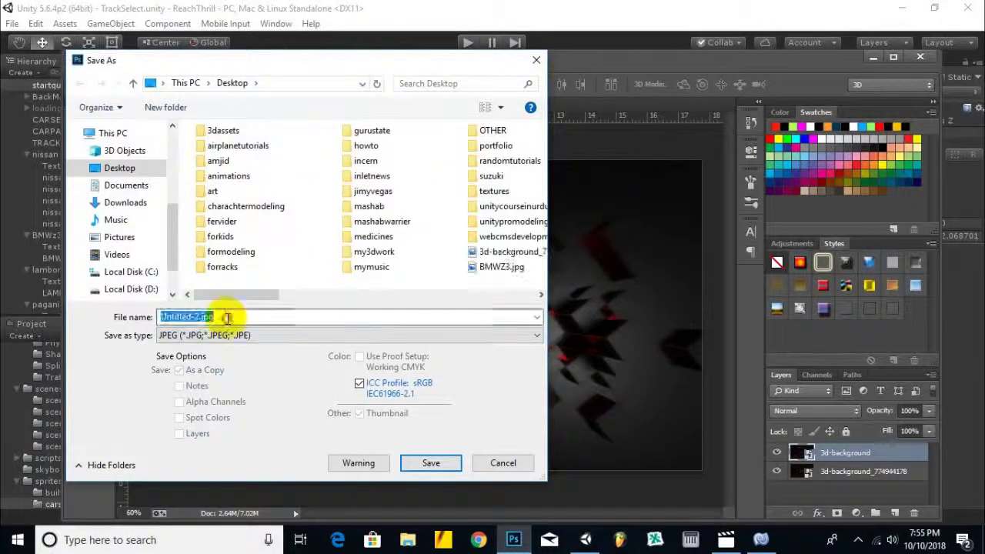
type("backgroundtracks")
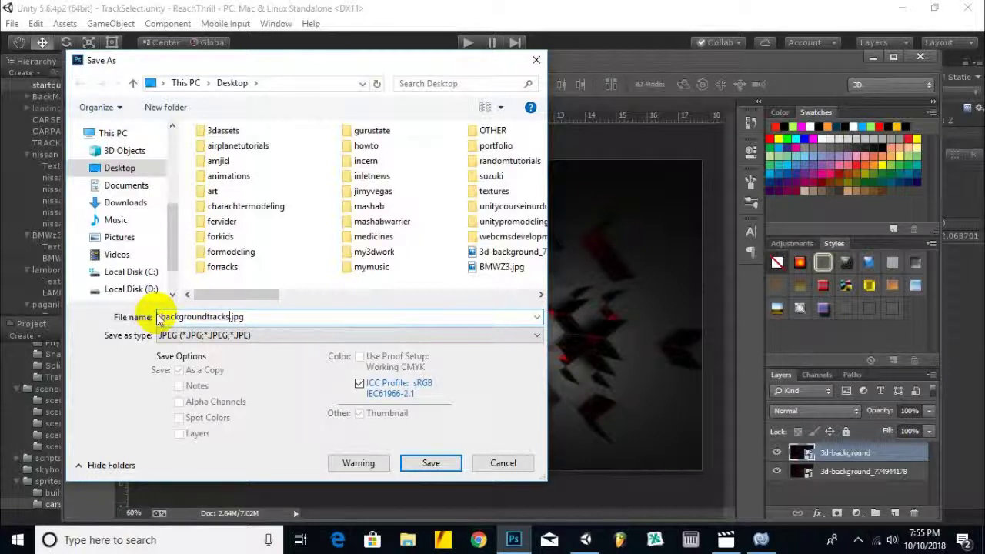
key("Return")
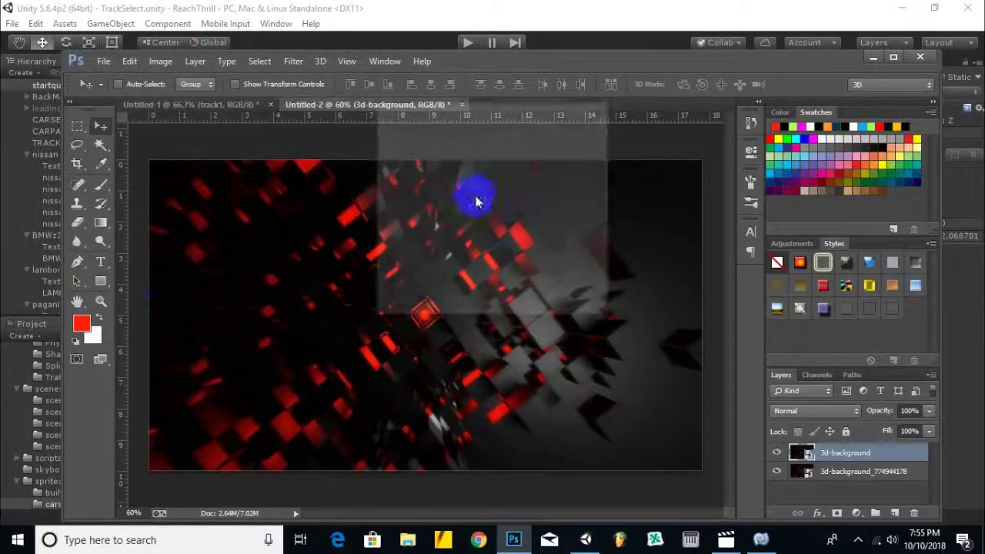
left_click(592, 137)
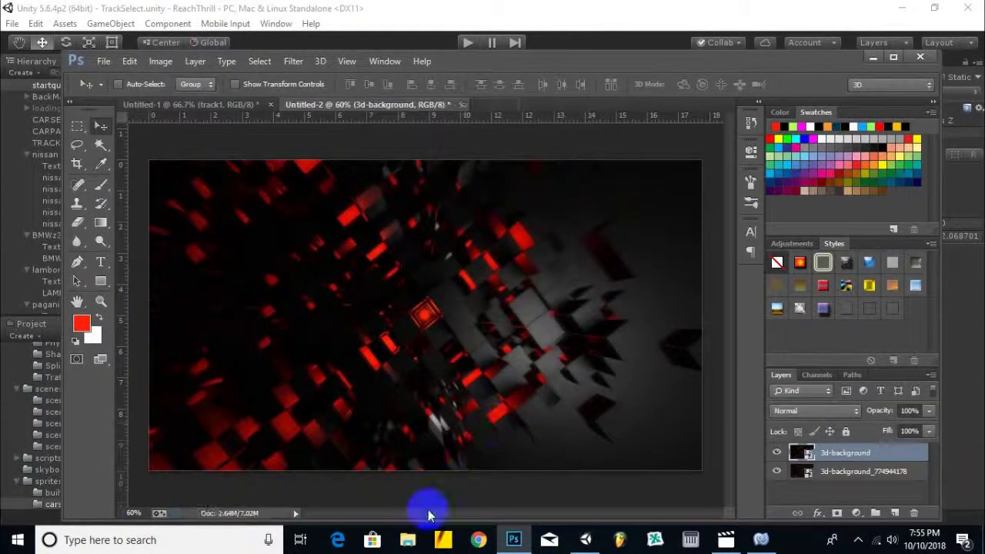
left_click(599, 17)
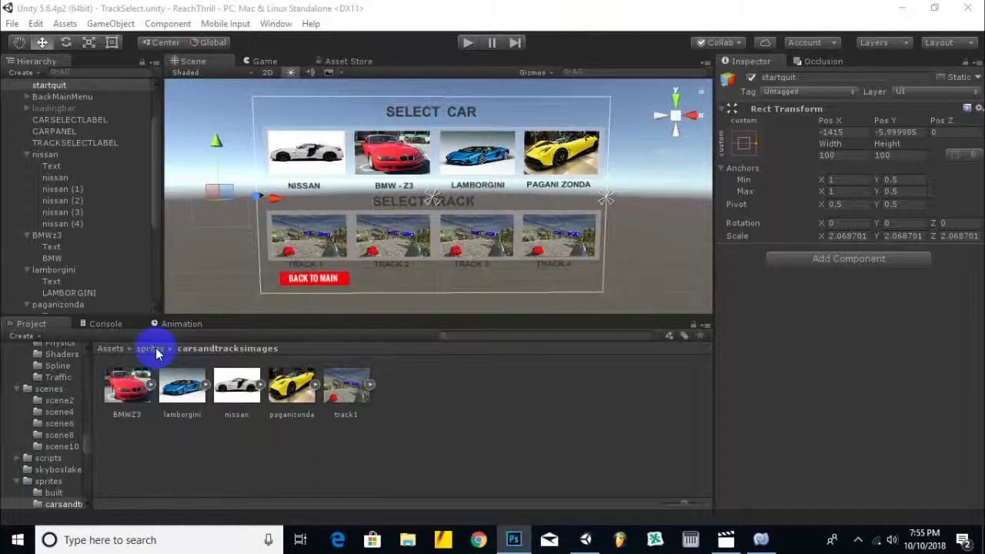
Step: Drag backgroundtracks.jpg from the Desktop in File Explorer into Unity's Assets > sprites folder
key("super+e")
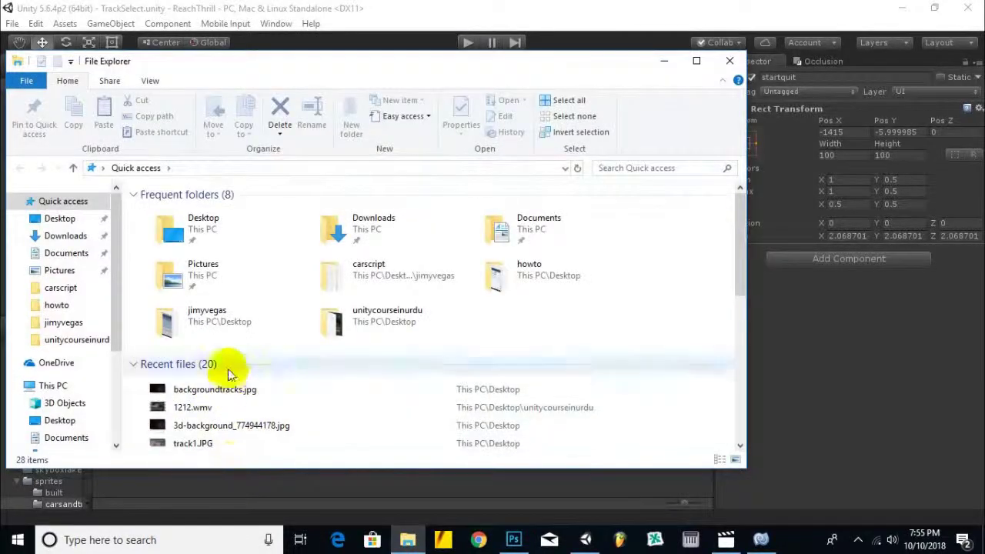
left_click(279, 480)
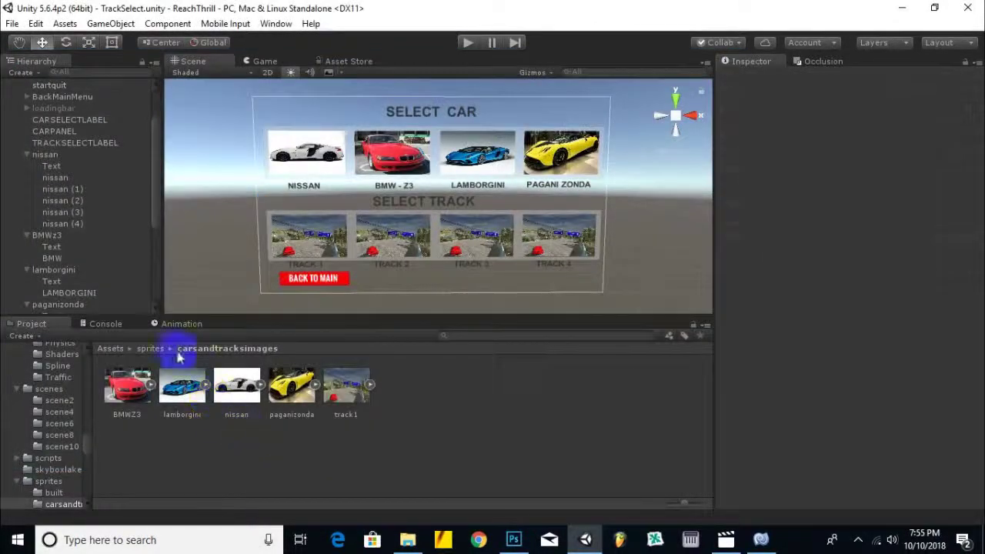
left_click(147, 348)
left_click(408, 540)
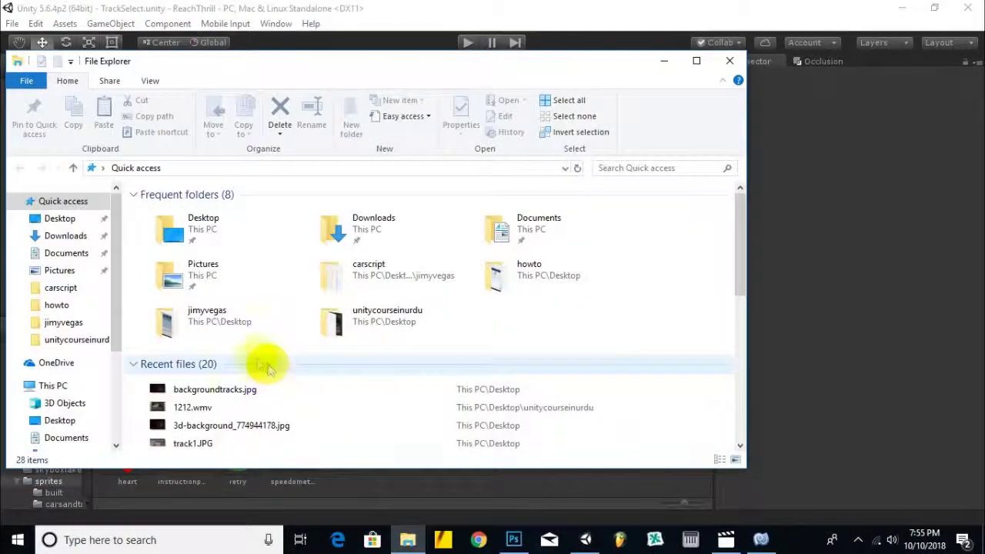
double_click(213, 246)
scroll(462, 358, "down", 3)
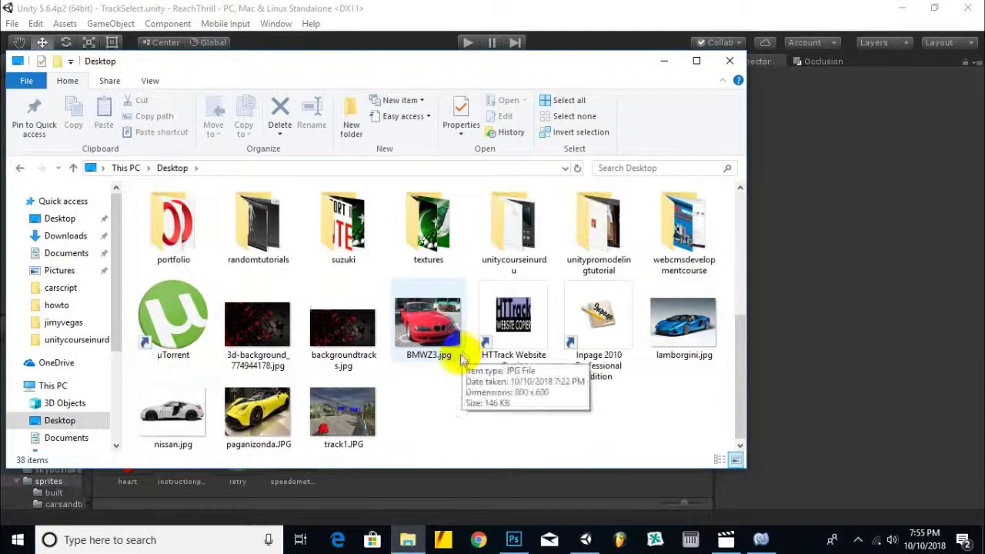
left_click_drag(348, 366, 500, 488)
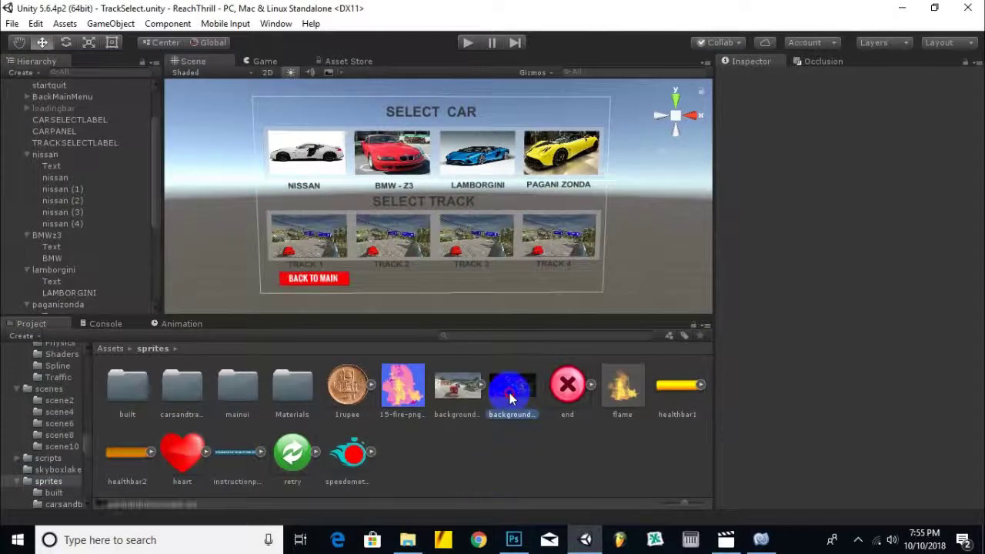
Step: Set backgroundtracks' Texture Type to Sprite (2D and UI) and apply it
left_click(509, 392)
left_click(873, 111)
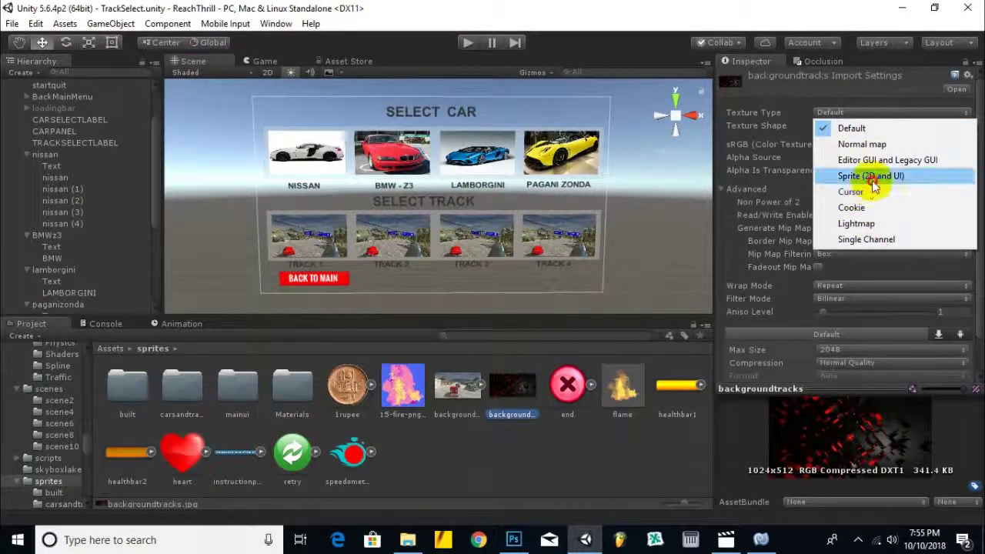
left_click(870, 175)
scroll(968, 371, "down", 3)
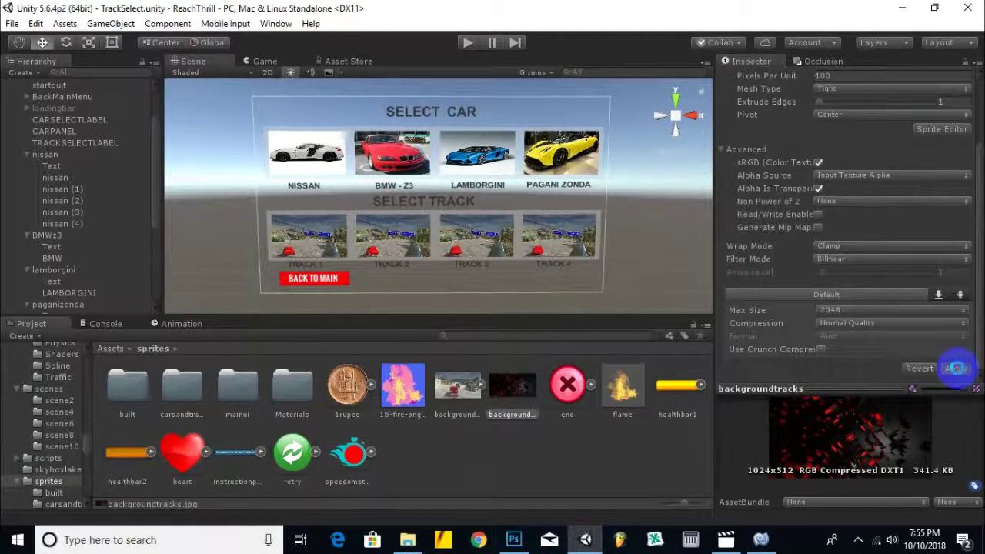
left_click(955, 369)
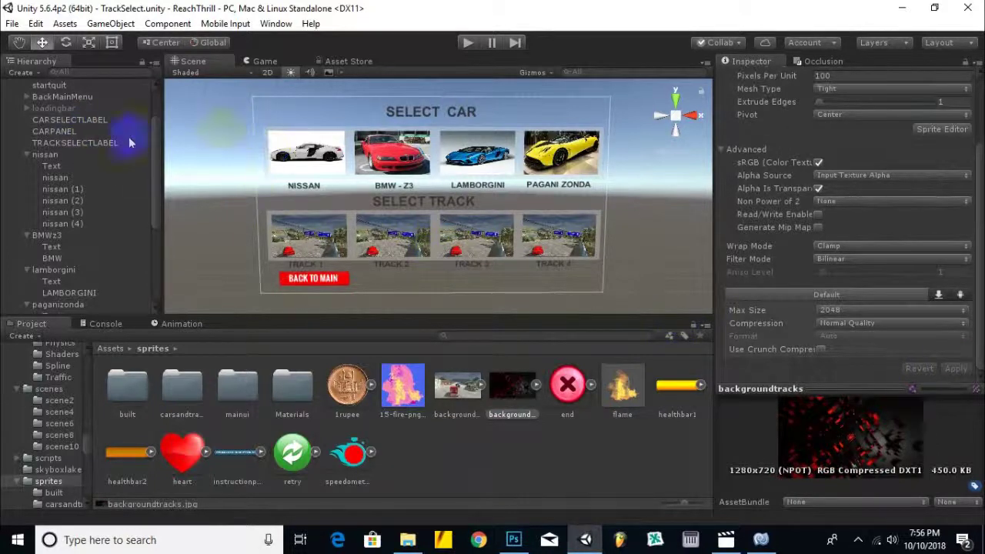
scroll(73, 247, "up", 3)
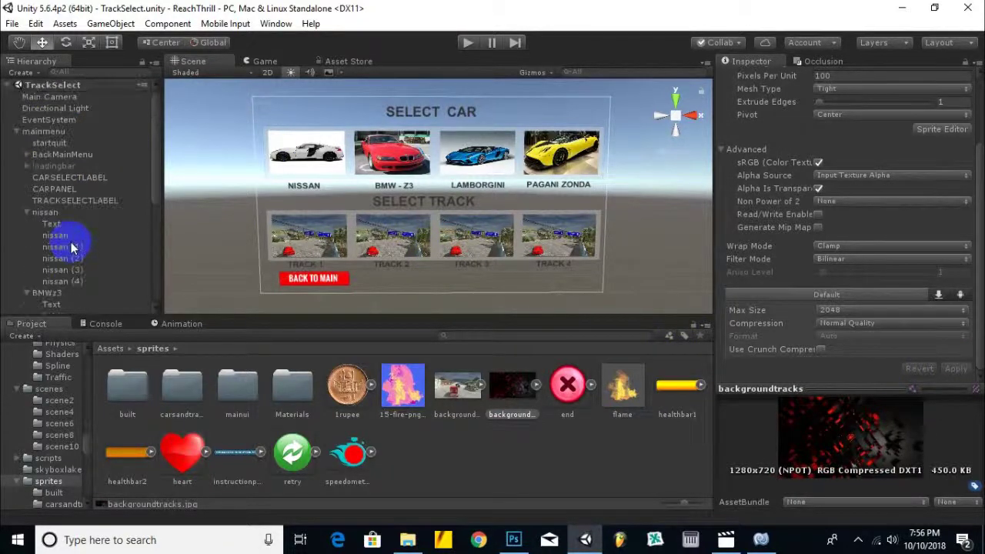
Step: Create a UI Panel under mainmenu and drag it up to be mainmenu's first child
left_click(50, 133)
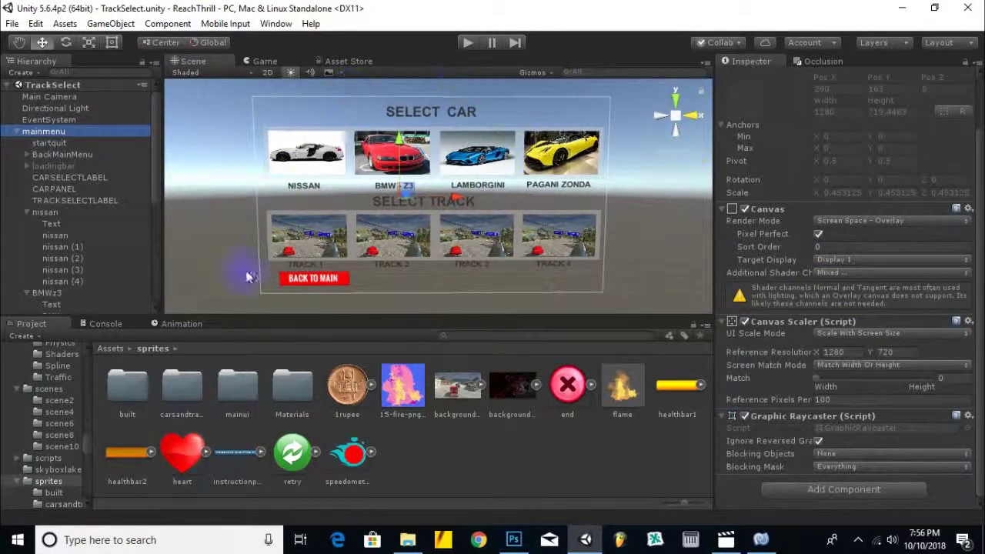
right_click(44, 136)
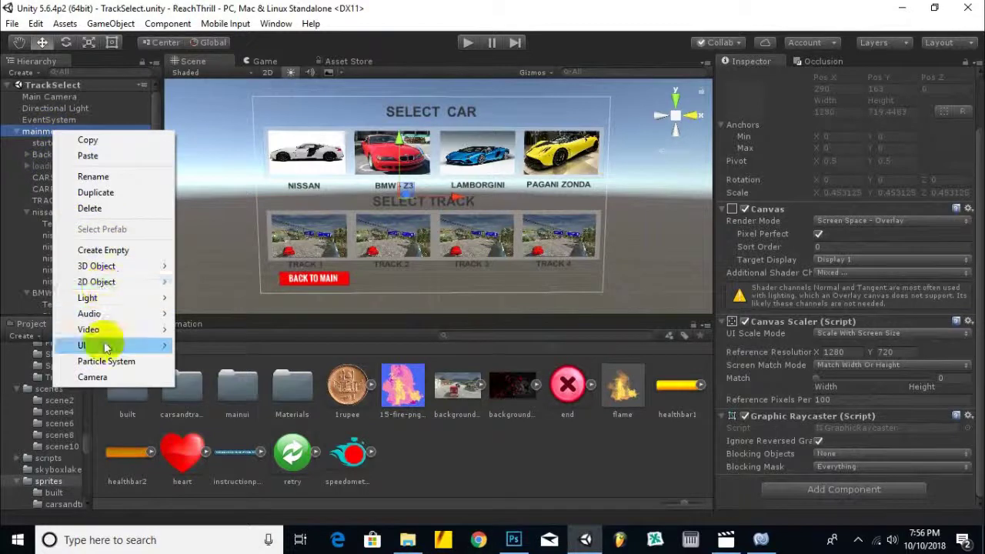
mouse_move(86, 345)
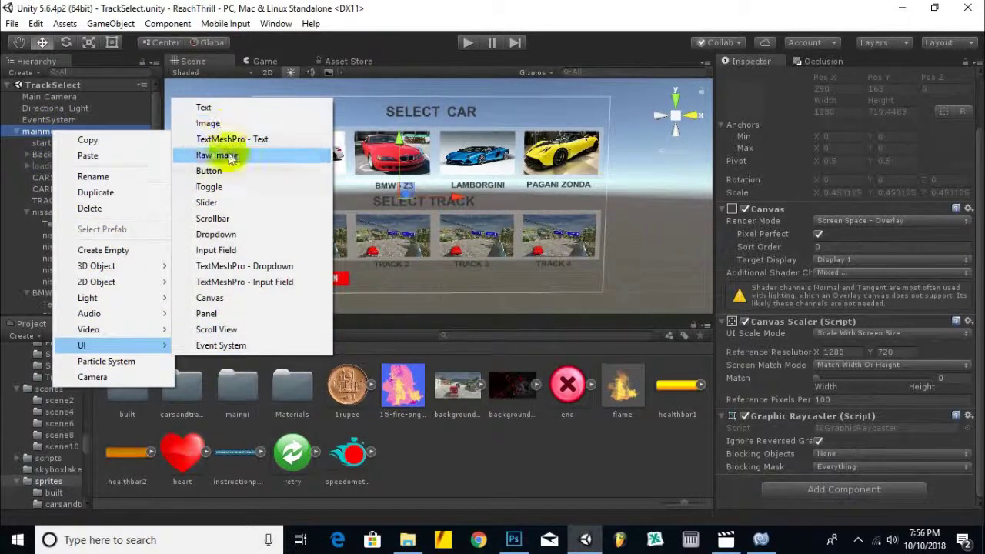
left_click(219, 309)
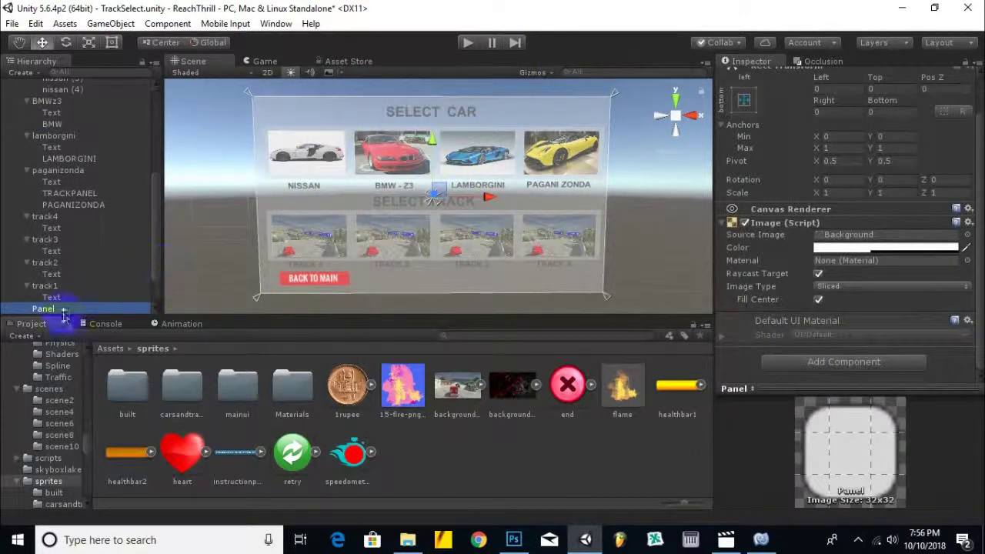
left_click_drag(63, 315, 99, 104)
mouse_move(78, 81)
left_mouse_down()
mouse_move(60, 115)
mouse_move(65, 159)
mouse_move(66, 138)
left_mouse_up()
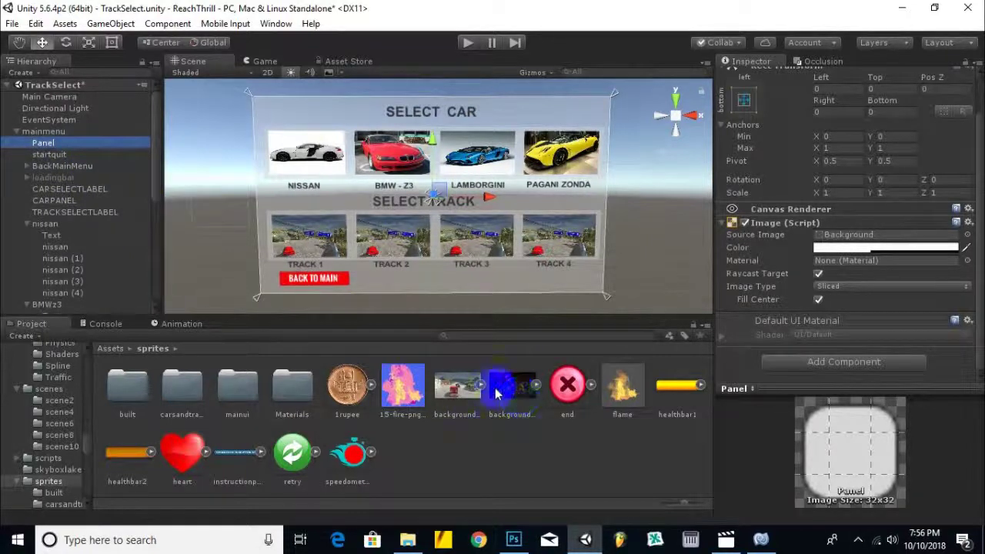
Step: Assign the backgroundtracks sprite as the Panel's source image
left_click_drag(520, 403, 861, 233)
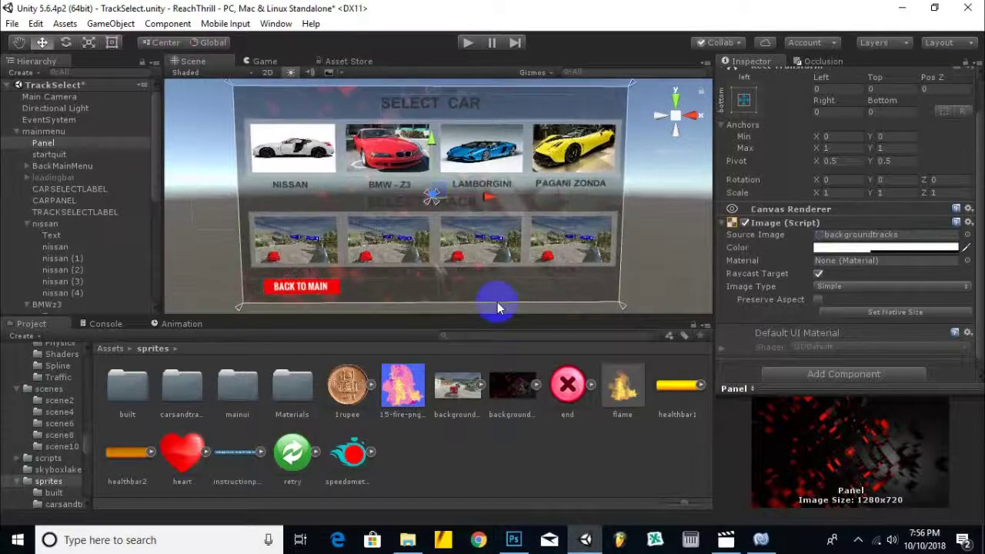
scroll(497, 301, "up", 1)
scroll(500, 301, "up", 1)
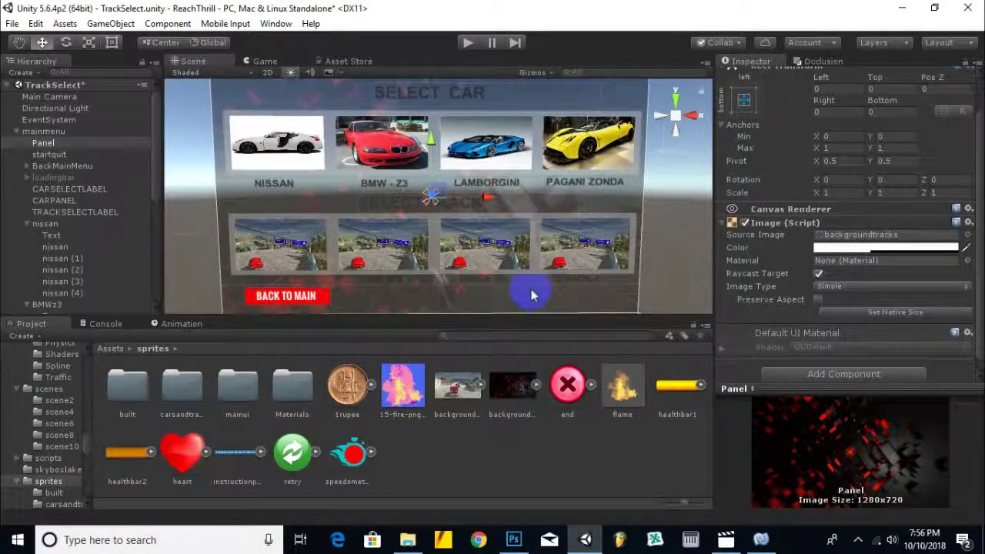
Step: Set the Panel's Image colour to white at full opacity and close the picker
left_click(891, 245)
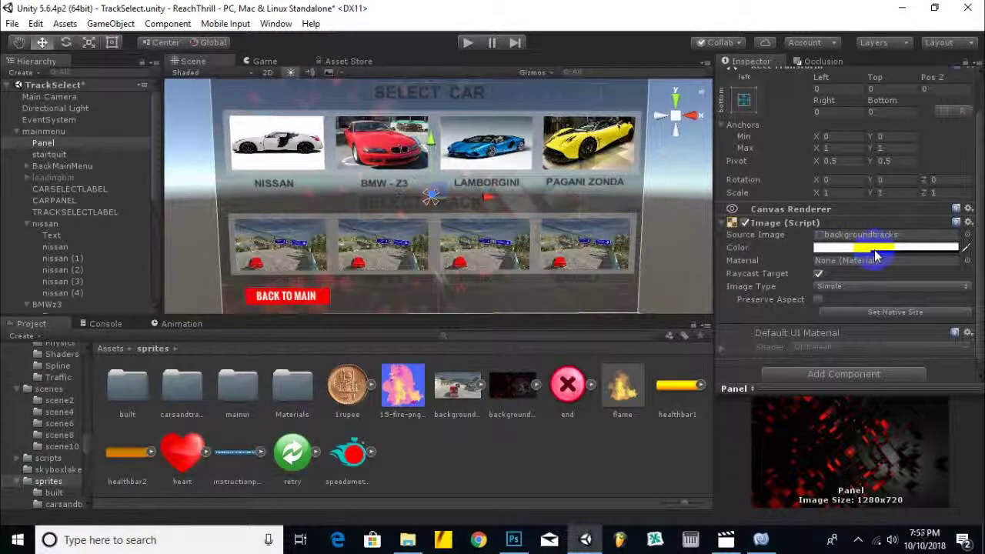
left_click(942, 247)
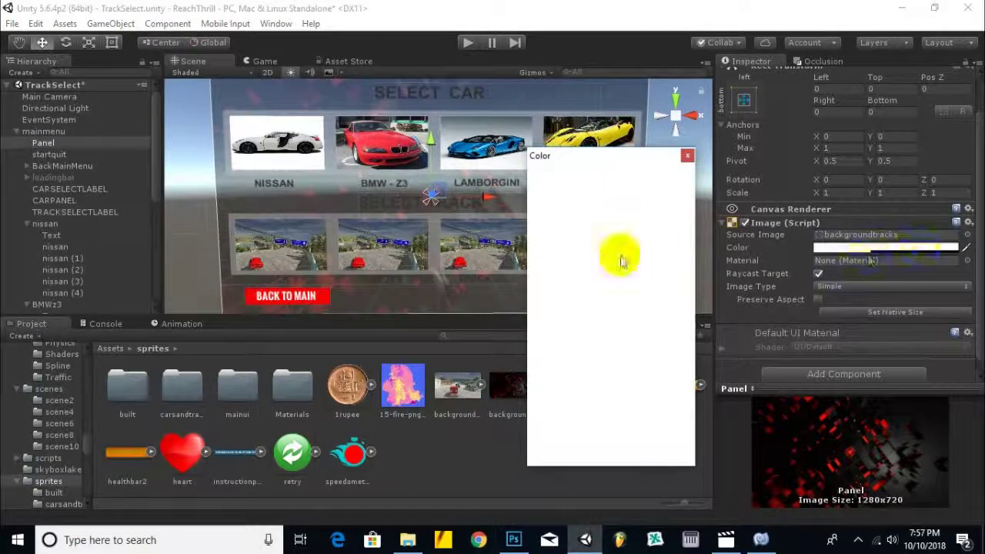
left_click(946, 247)
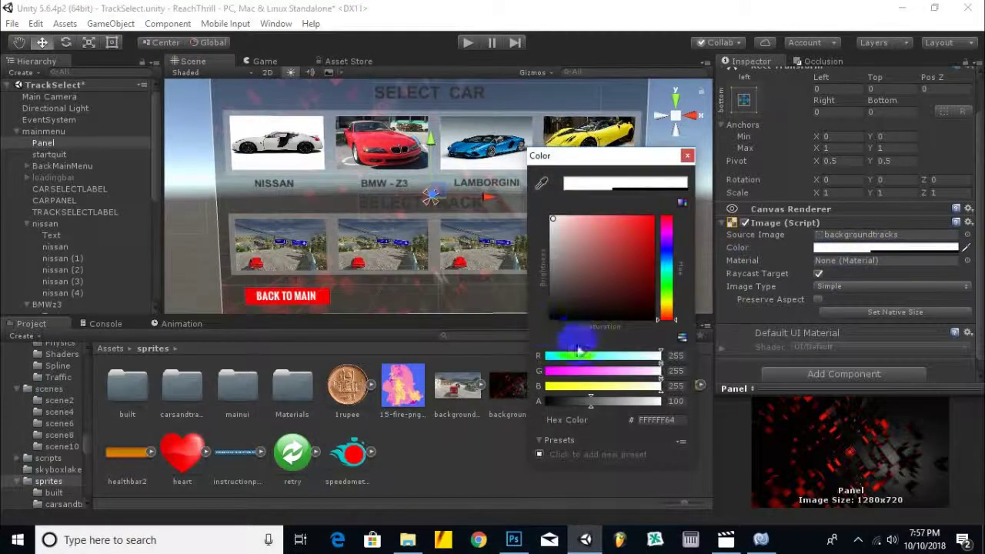
mouse_move(597, 414)
left_mouse_down()
mouse_move(521, 398)
mouse_move(670, 400)
left_mouse_up()
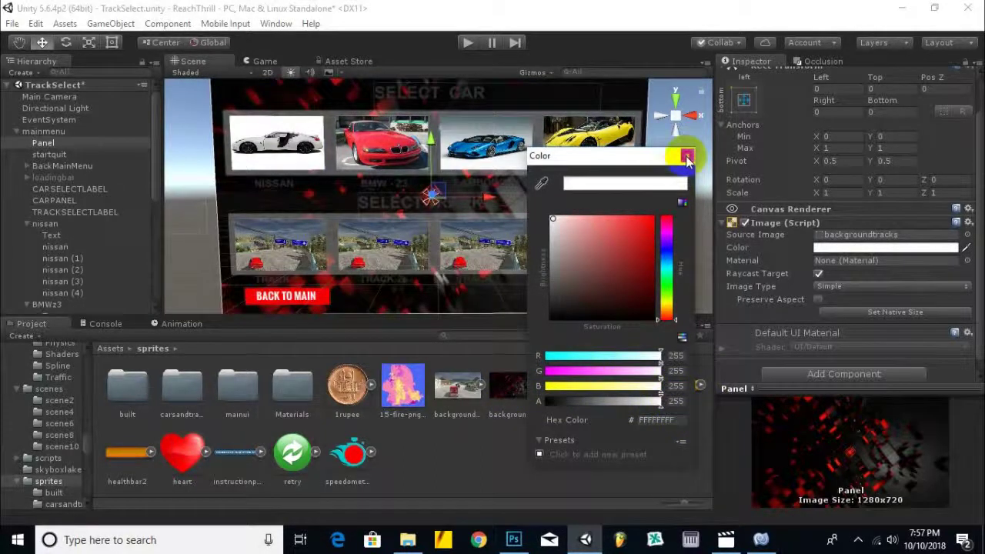
left_click(687, 158)
scroll(464, 220, "down", 2)
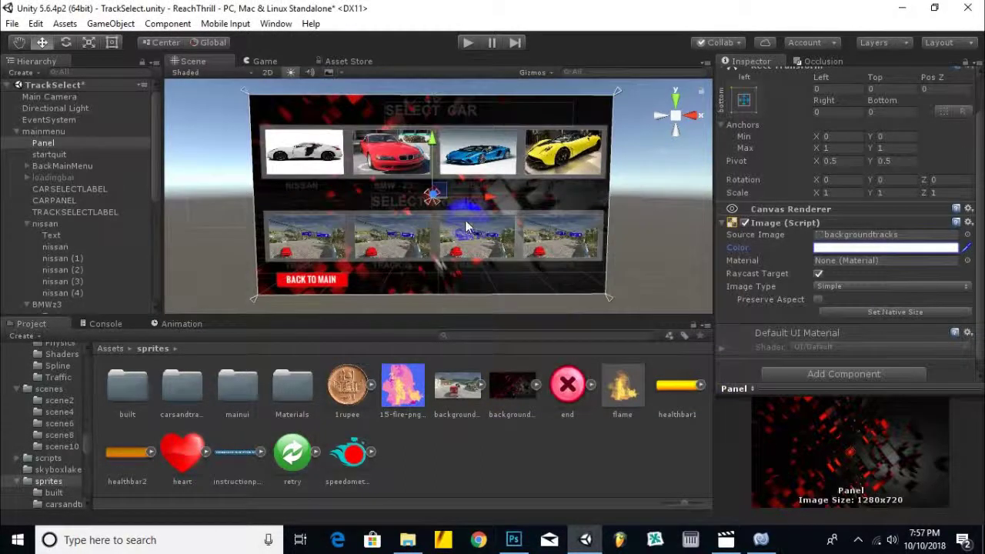
scroll(461, 217, "up", 1)
scroll(396, 209, "up", 1)
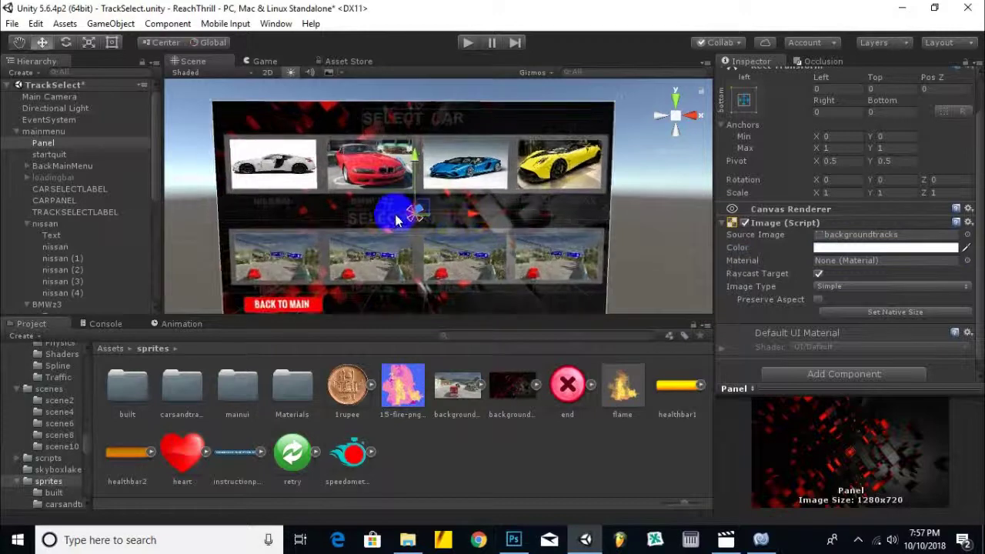
Step: Tint the CARPANEL behind the car cards full red (FF0000)
left_click(409, 123)
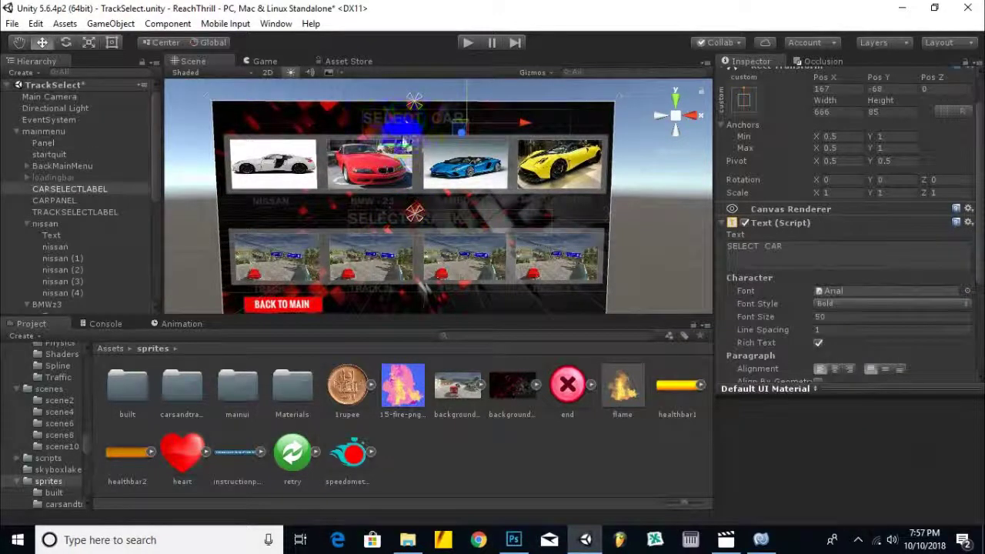
left_click(351, 144)
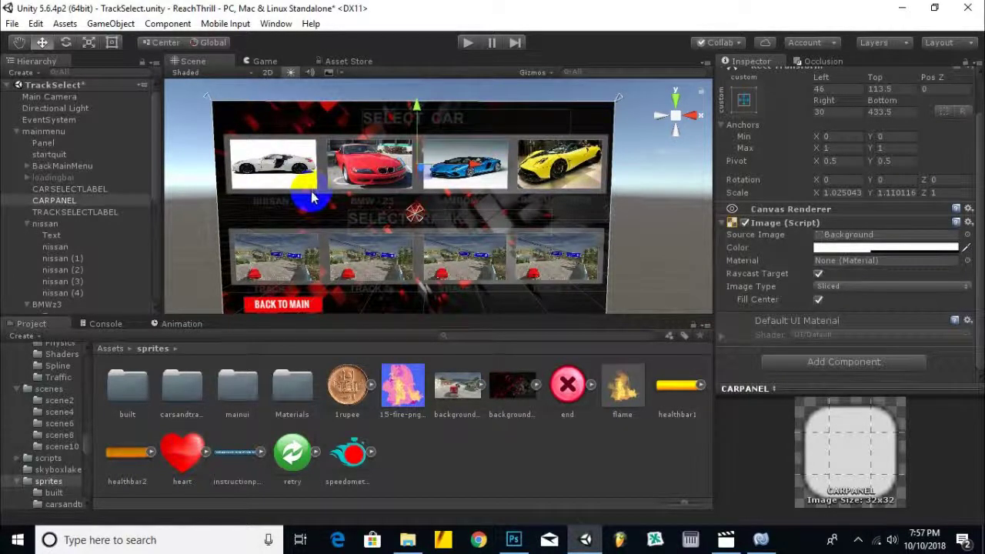
scroll(304, 206, "up", 2)
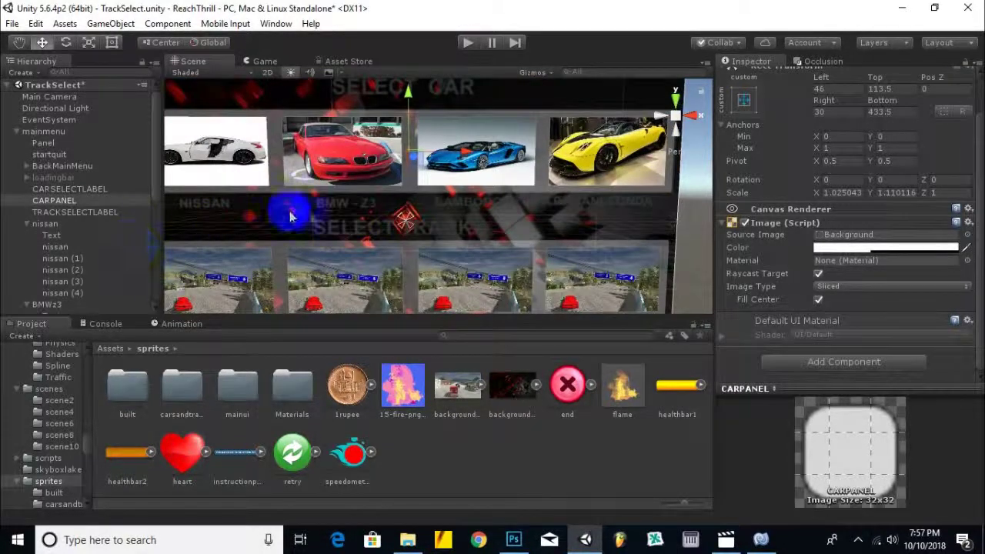
left_click(888, 247)
left_click(654, 218)
left_click_drag(655, 218, 529, 327)
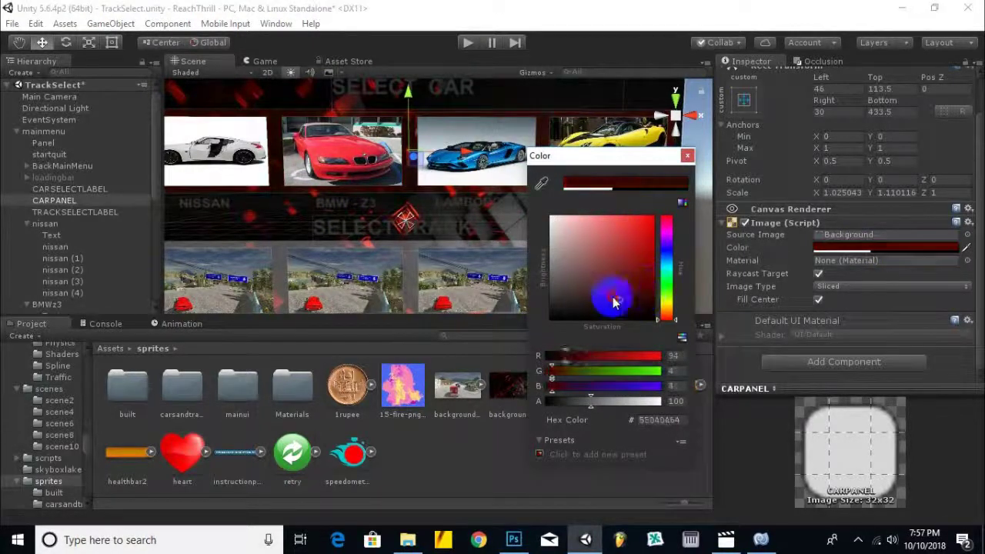
left_click_drag(529, 327, 528, 231)
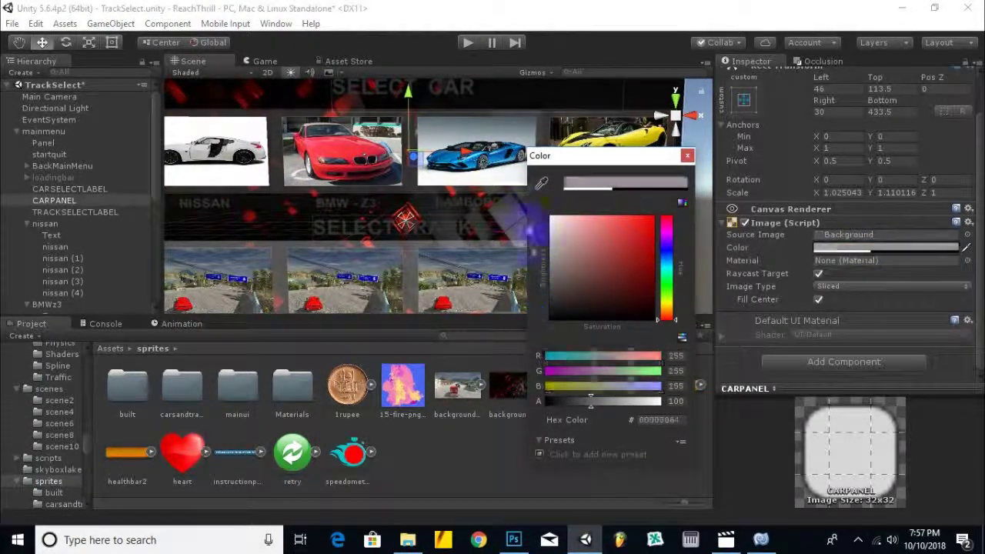
mouse_move(666, 270)
left_mouse_down()
mouse_move(650, 221)
mouse_move(670, 225)
mouse_move(670, 210)
left_mouse_up()
left_click_drag(587, 281, 655, 216)
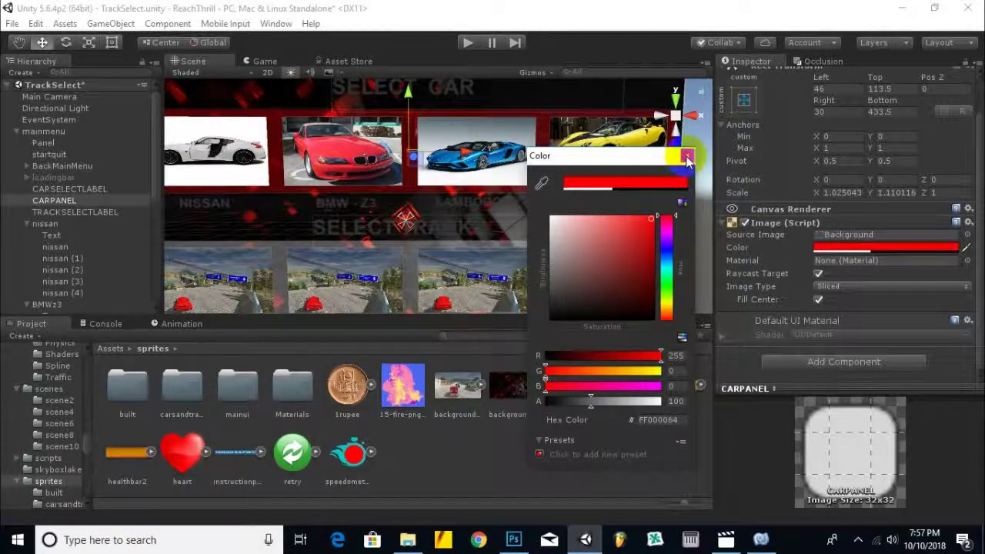
left_click(687, 158)
Step: Tint the TRACKPANEL behind the track cards red as well
left_click(595, 244)
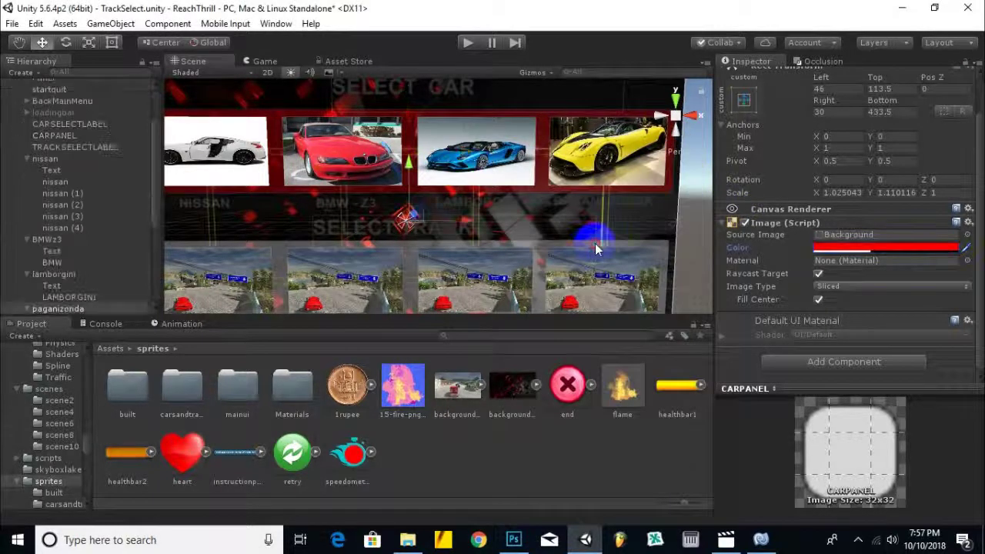
left_click(666, 243)
left_click(868, 247)
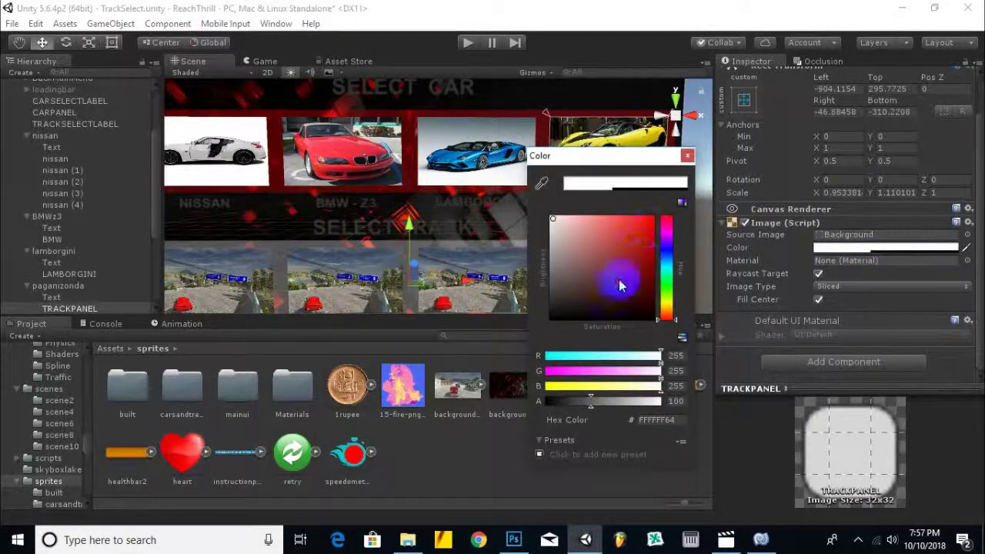
left_click_drag(620, 286, 654, 217)
left_click(687, 158)
scroll(402, 226, "down", 3)
scroll(378, 197, "up", 3)
scroll(398, 167, "up", 3)
Step: Select the SELECT CAR title label
middle_click_drag(398, 168, 400, 182)
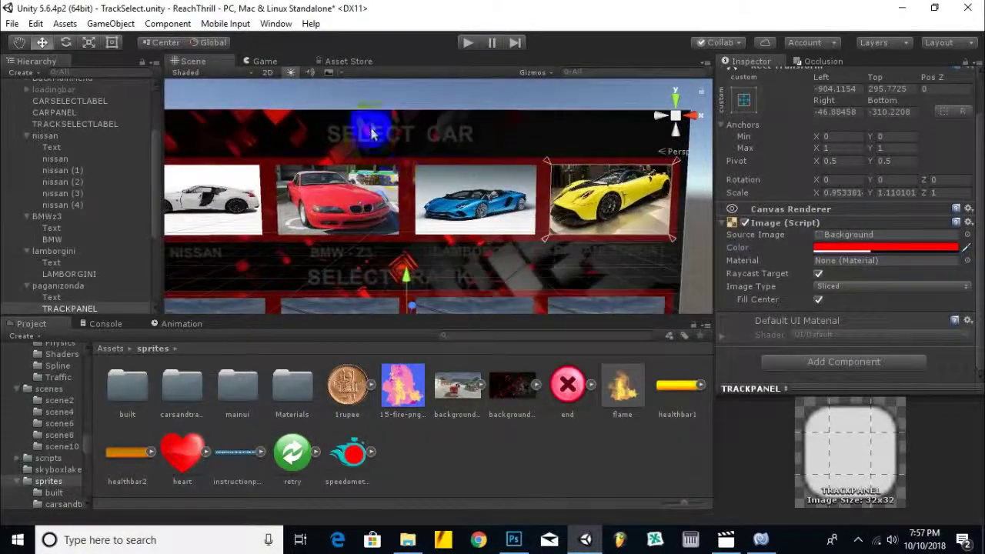
left_click(374, 139)
scroll(835, 319, "down", 5)
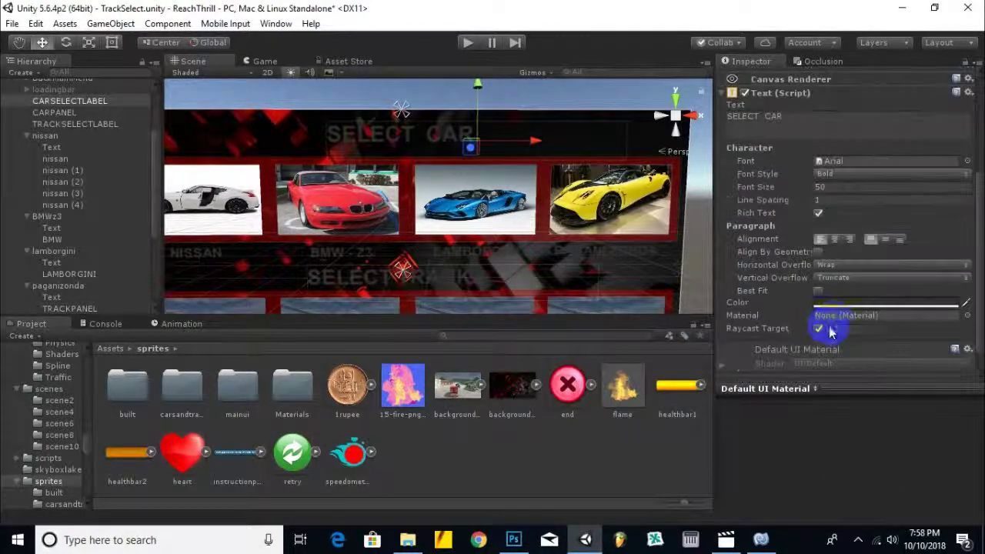
Step: Make the SELECT CAR title and LAMBORGINI label text white
scroll(837, 327, "down", 1)
left_click(842, 273)
left_click_drag(576, 260, 509, 214)
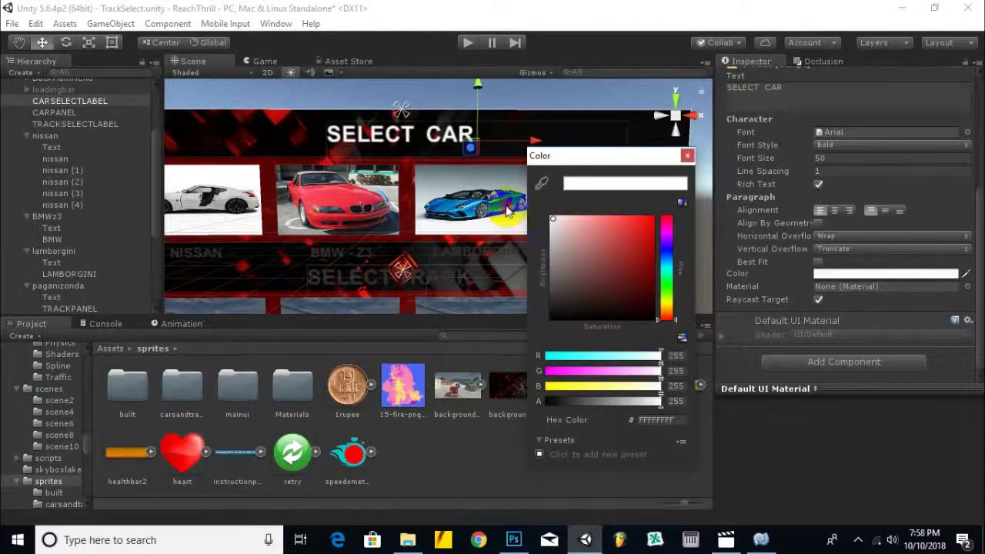
left_click(687, 155)
left_click(605, 245)
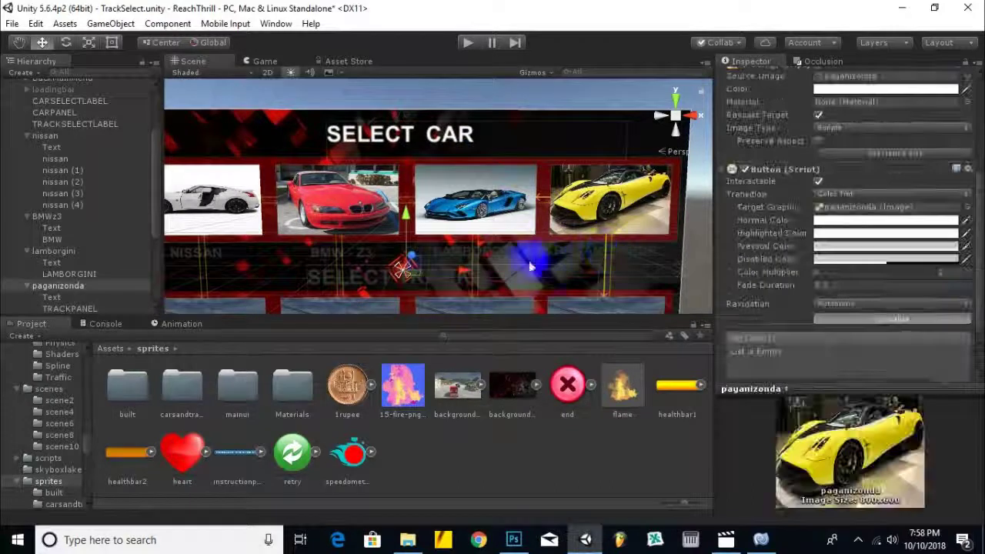
scroll(69, 289, "down", 2)
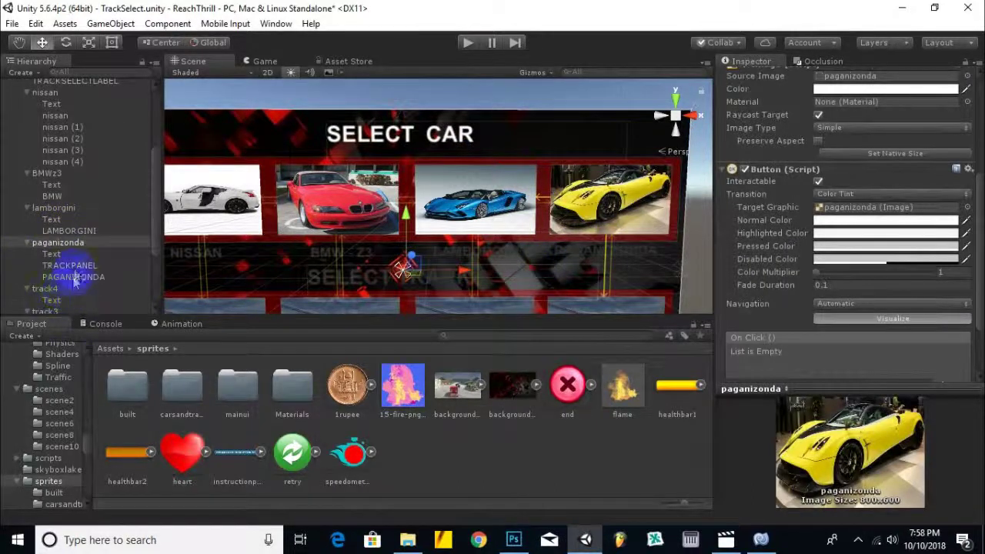
left_click(70, 231)
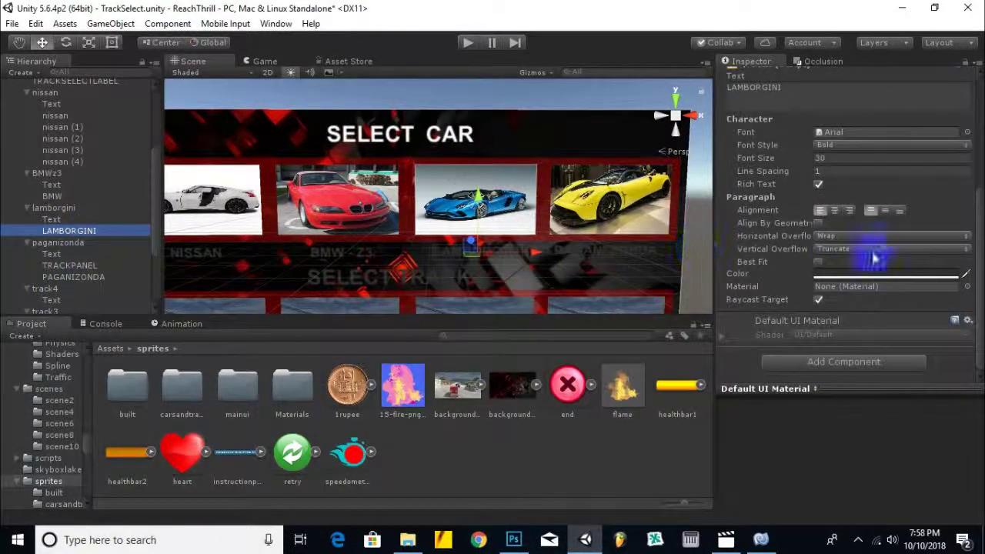
left_click(877, 273)
left_click_drag(585, 243, 551, 217)
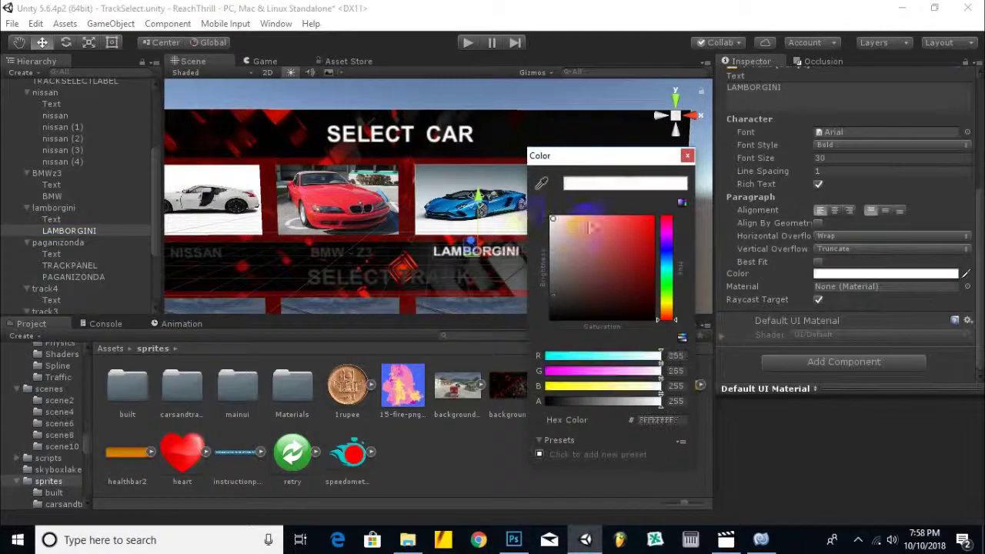
left_click(688, 155)
Step: Make the BMW - Z3, NISSAN and PAGANI ZONDA label text white
left_click(62, 197)
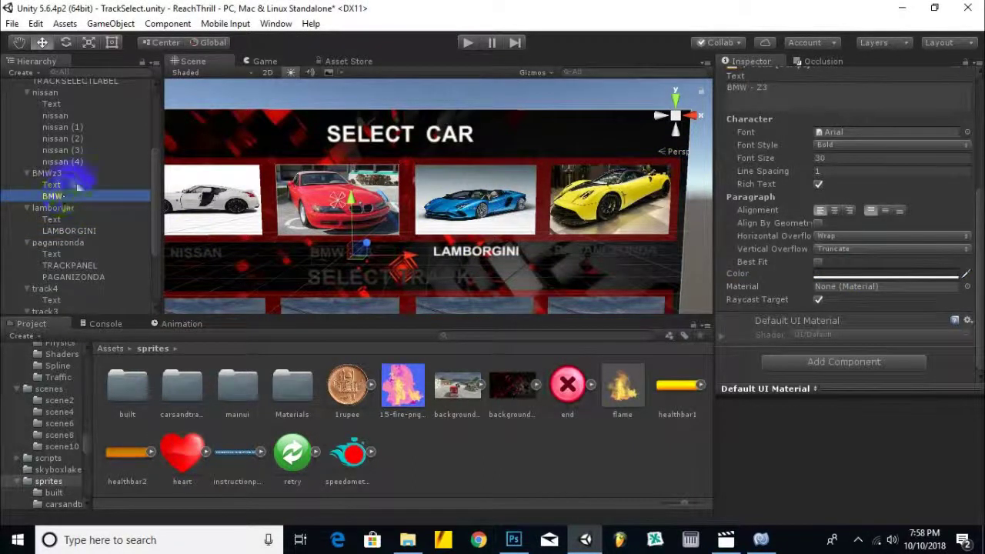
left_click(879, 277)
left_click_drag(606, 272, 552, 220)
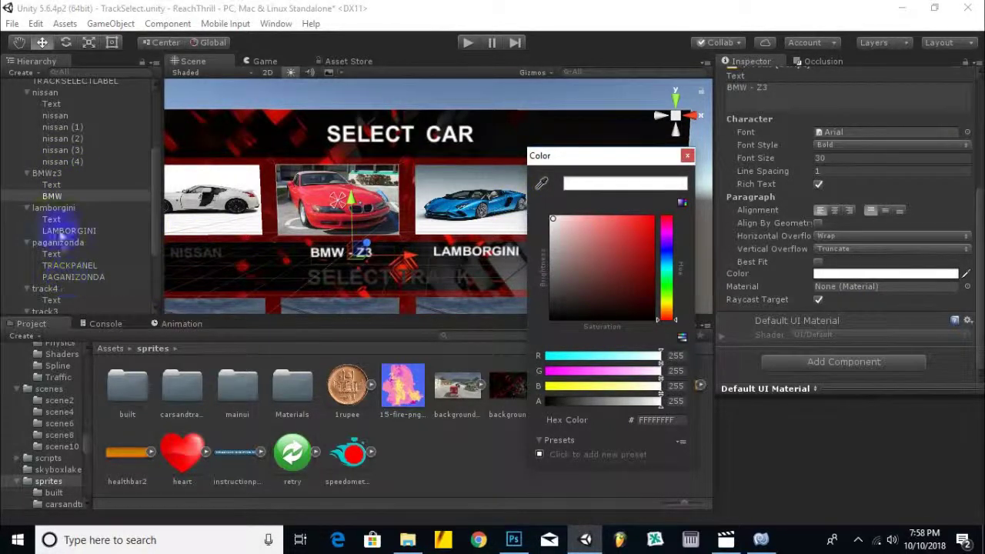
left_click(213, 255)
left_click(213, 254)
left_click(185, 261)
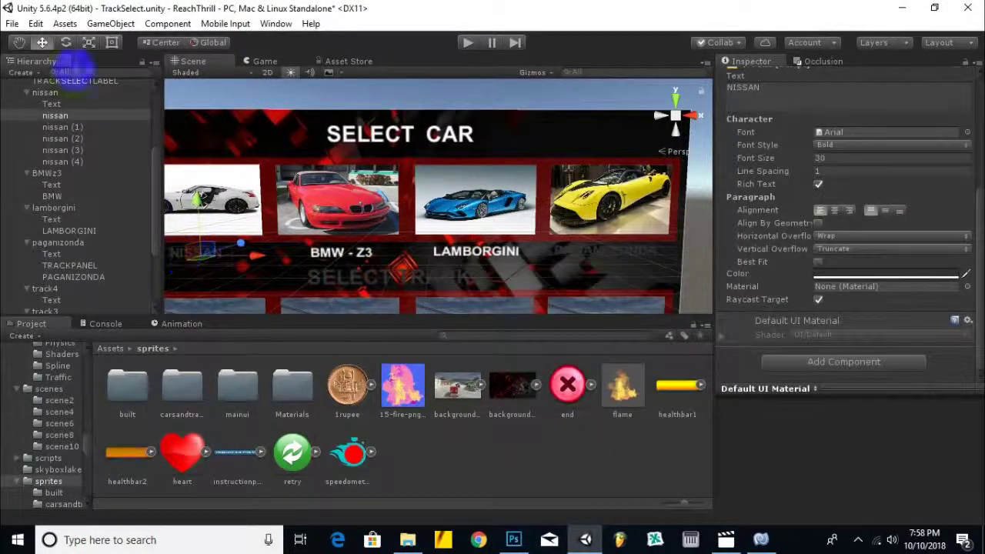
left_click(916, 274)
left_click_drag(586, 288, 511, 216)
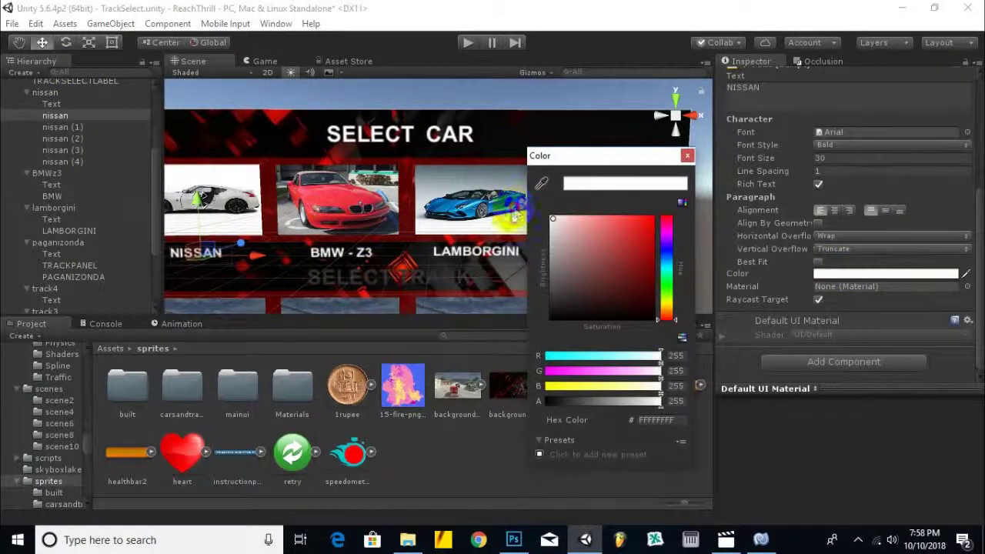
left_click(465, 256)
left_click(578, 251)
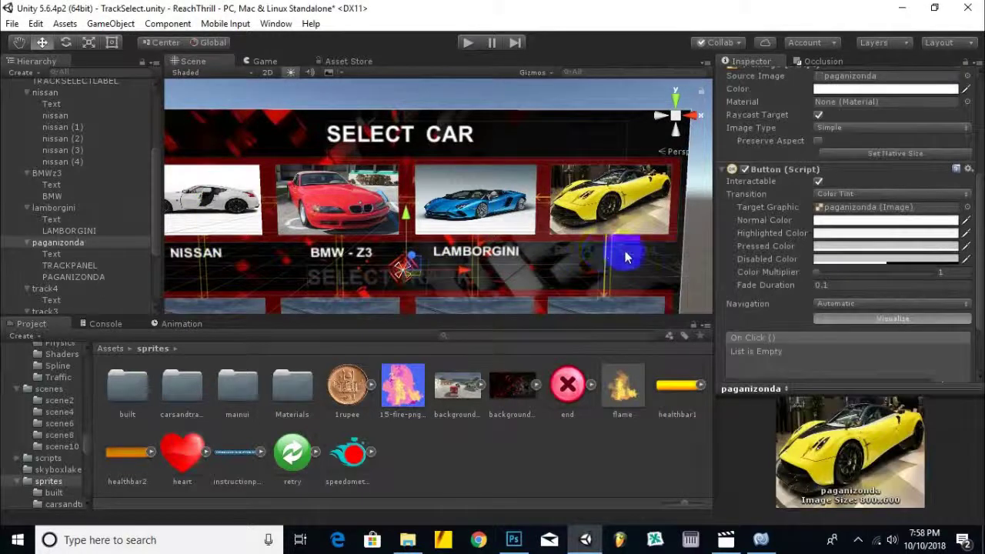
left_click(625, 256)
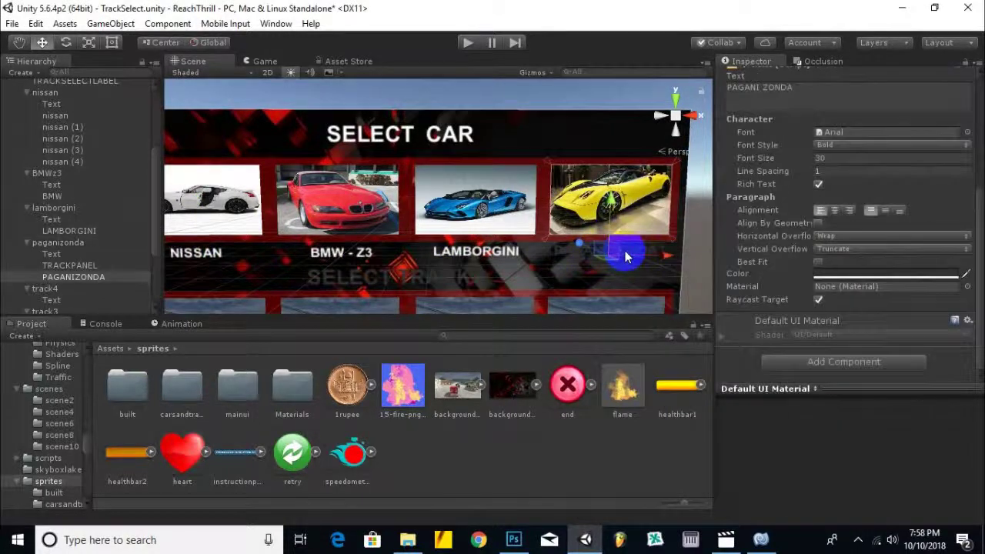
left_click(846, 275)
left_click_drag(616, 221, 551, 217)
left_click(687, 156)
Step: Set the TRACK 1 and TRACK 2 label text colours to white
scroll(462, 248, "down", 3)
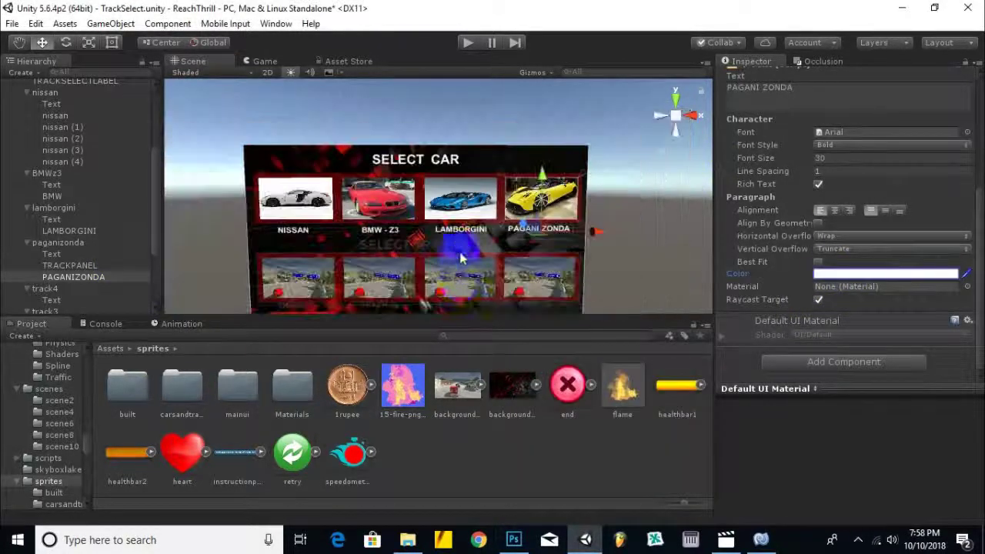
key("w")
scroll(466, 248, "up", 5)
left_click(196, 261)
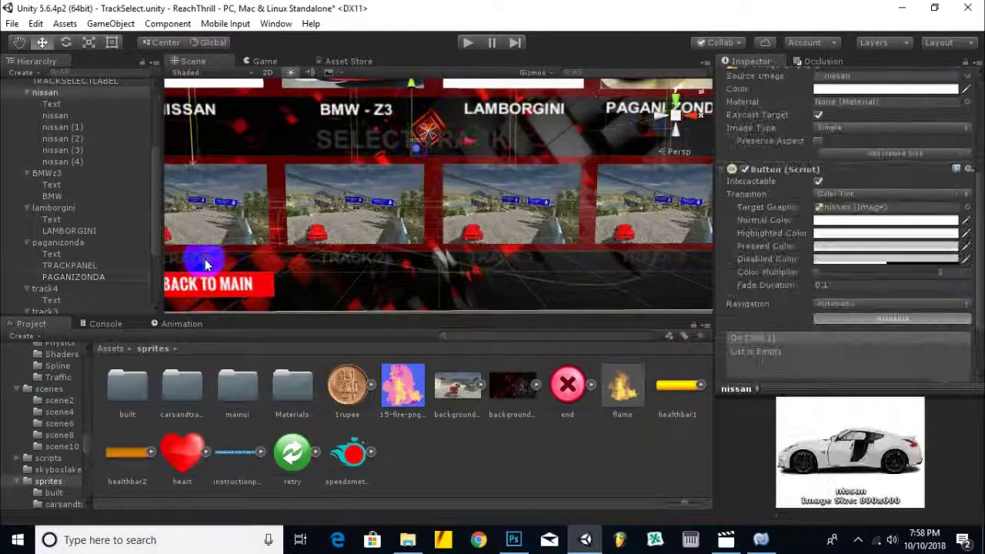
left_click(189, 262)
left_click(872, 275)
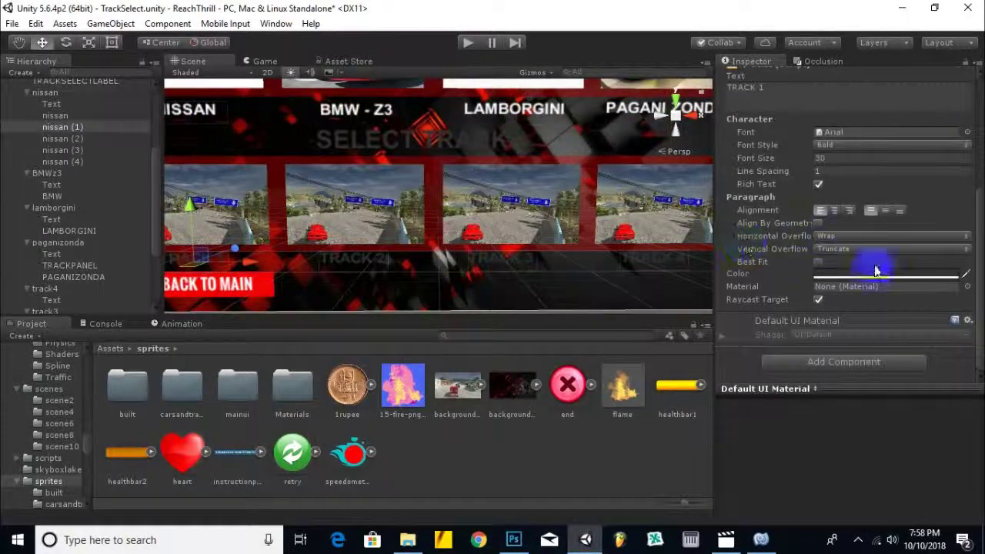
left_click_drag(622, 256, 508, 204)
left_click(687, 155)
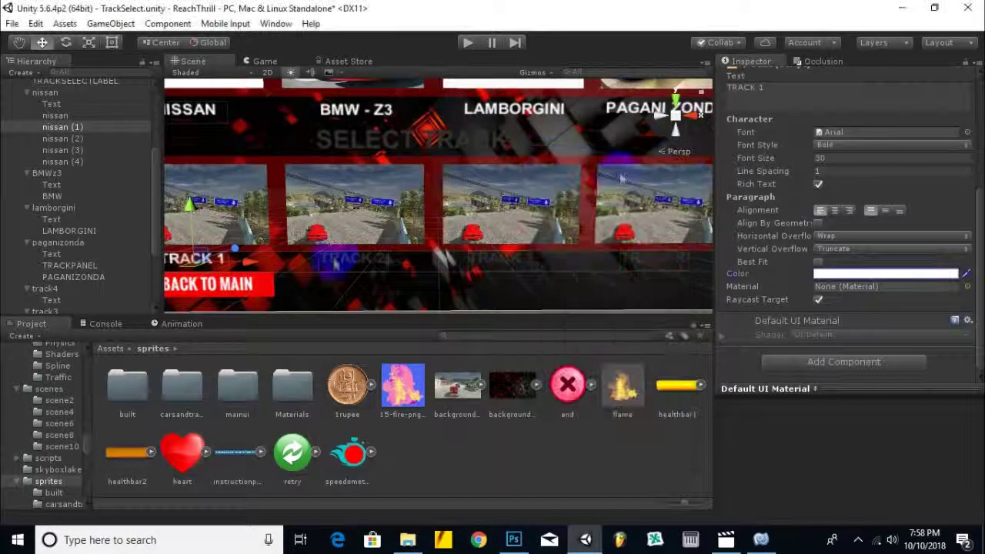
left_click(336, 265)
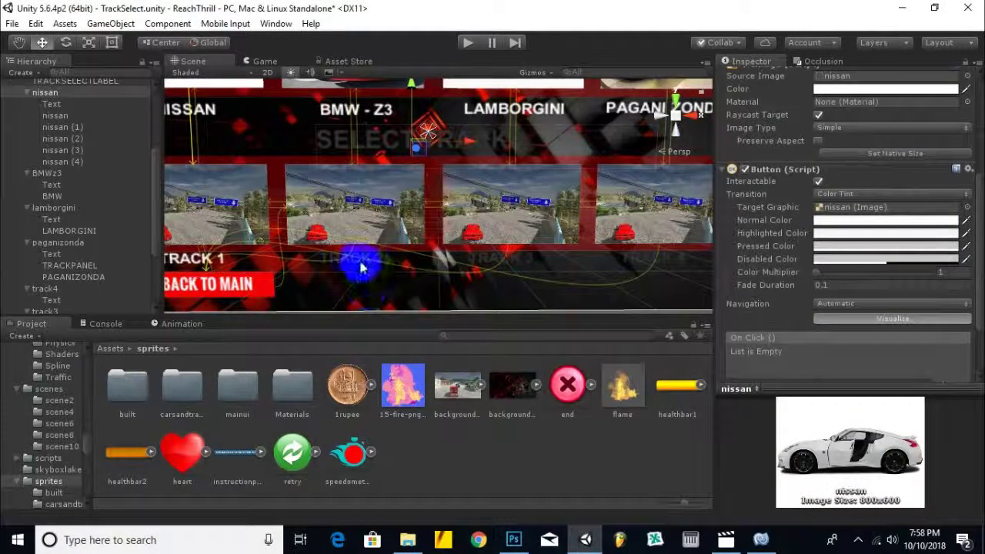
left_click(368, 268)
left_click(827, 273)
left_click_drag(646, 253, 550, 217)
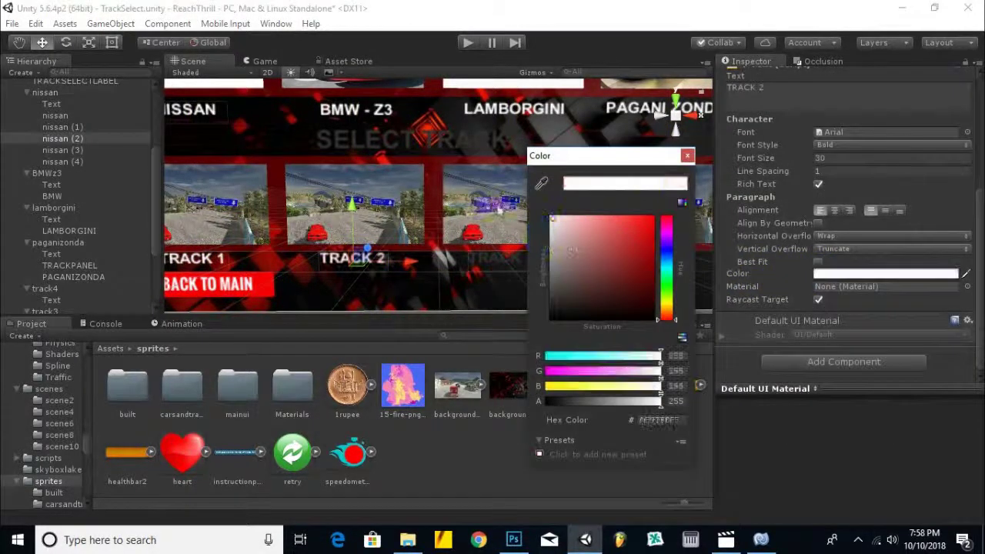
left_click(687, 156)
Step: Set the TRACK 3 and TRACK 4 label text colours to white
left_click(473, 261)
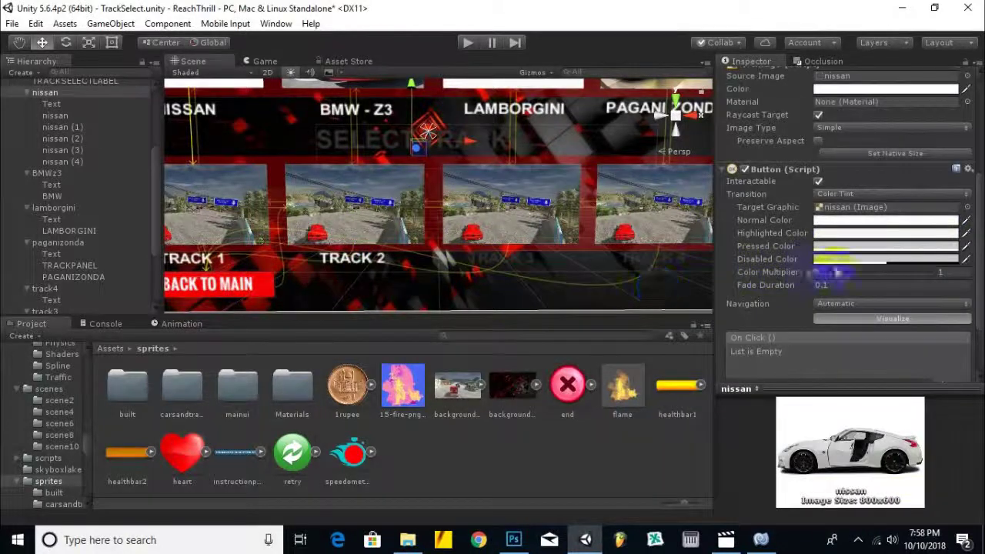
left_click(499, 261)
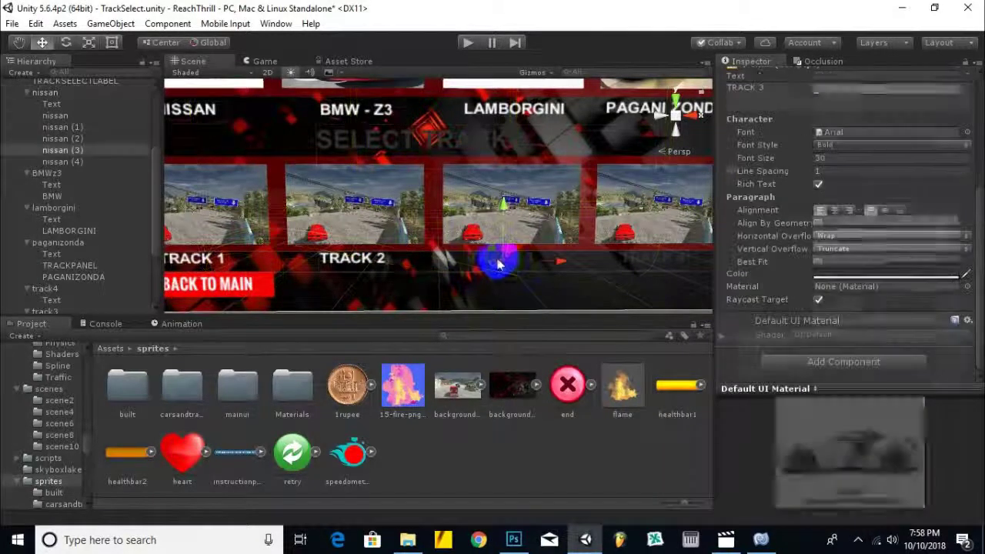
left_click(870, 274)
left_click_drag(600, 254, 549, 217)
left_click(687, 155)
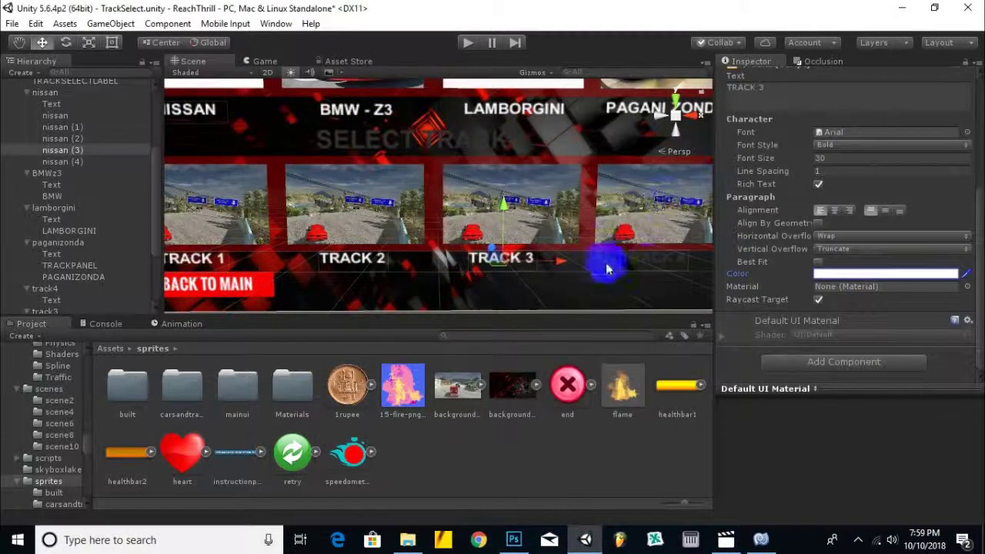
left_click(638, 263)
left_click(642, 260)
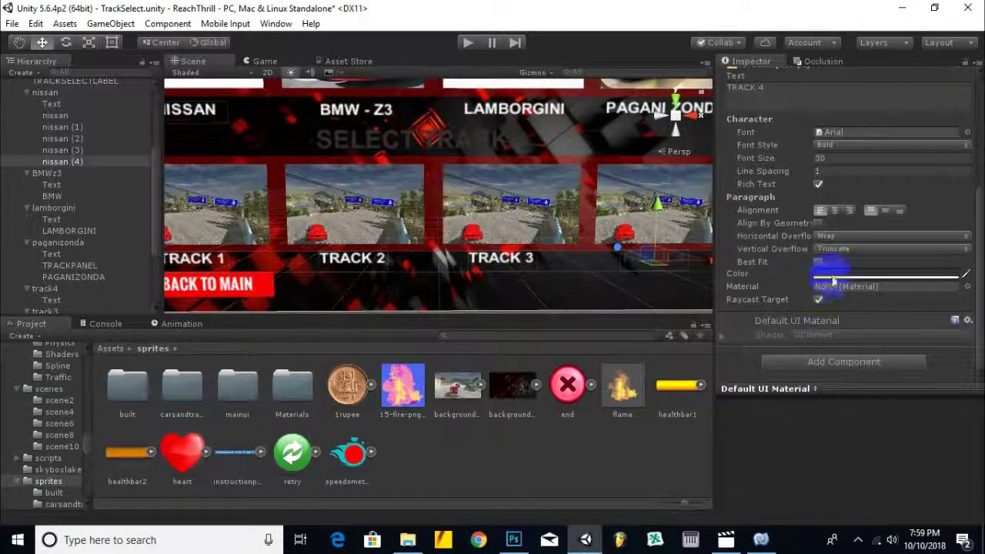
left_click(819, 275)
left_click_drag(638, 265, 550, 217)
left_click(687, 156)
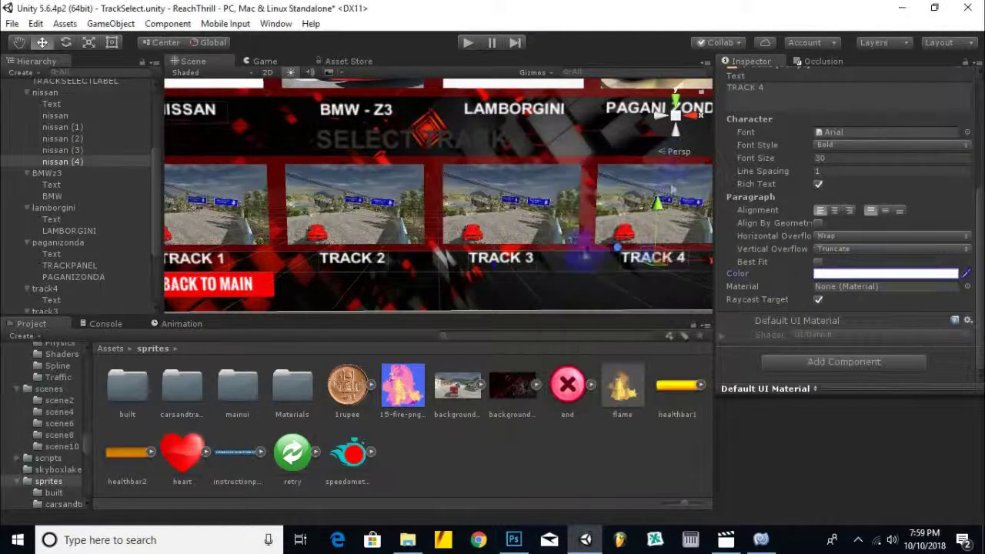
Step: Show all folders at the Assets root in the Project window
scroll(474, 268, "down", 2)
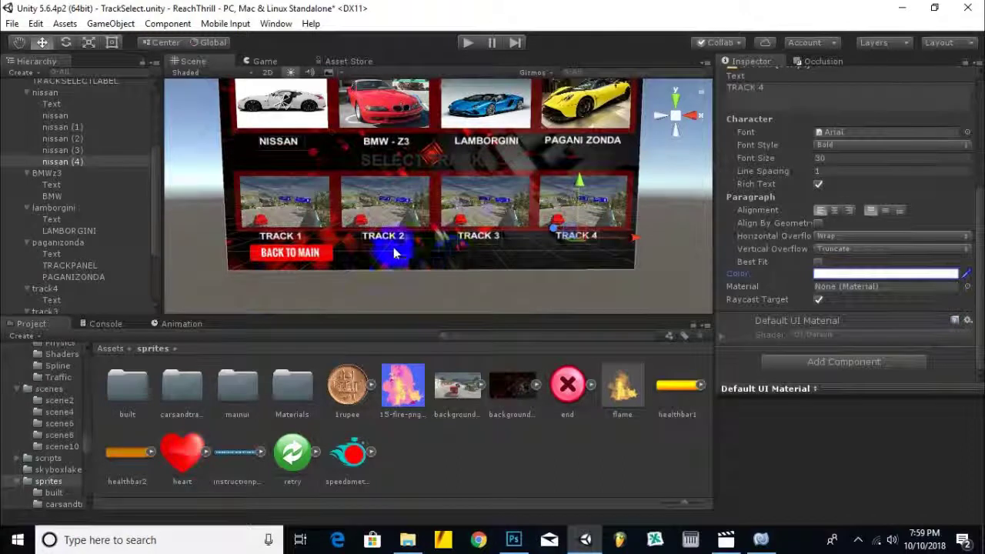
scroll(395, 247, "down", 1)
scroll(269, 223, "up", 1)
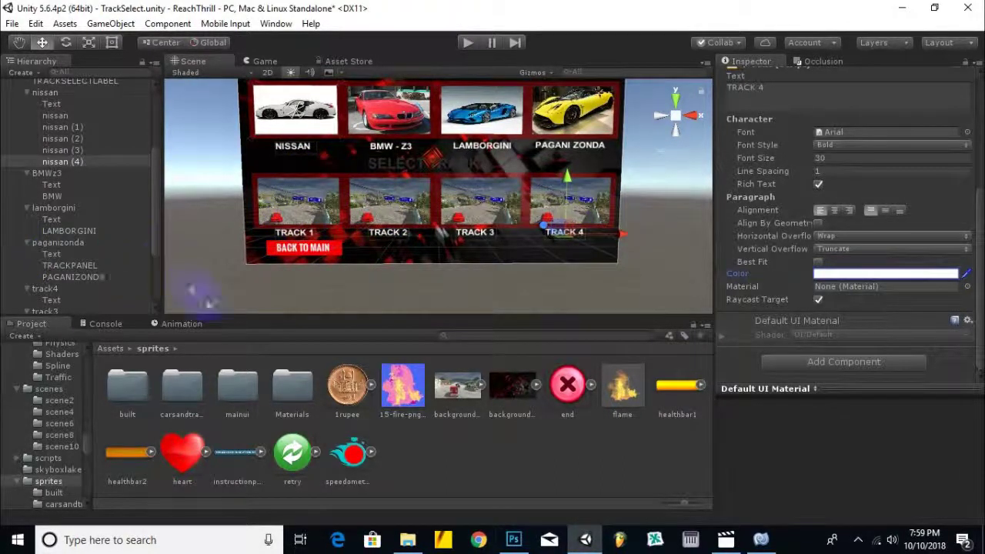
left_click(116, 348)
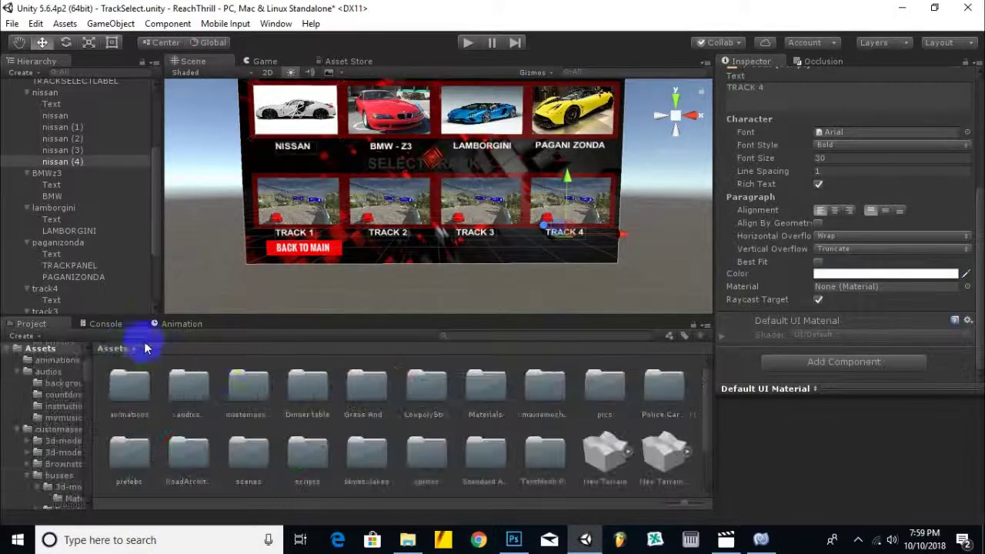
Step: Attach the ButtonOption script from Assets/scripts to the track1 button
double_click(308, 443)
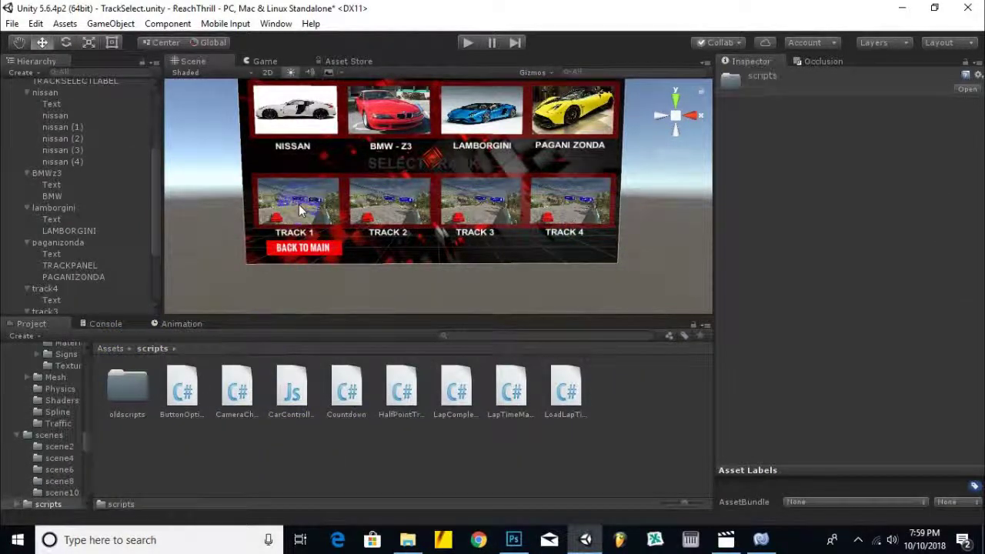
left_click(298, 204)
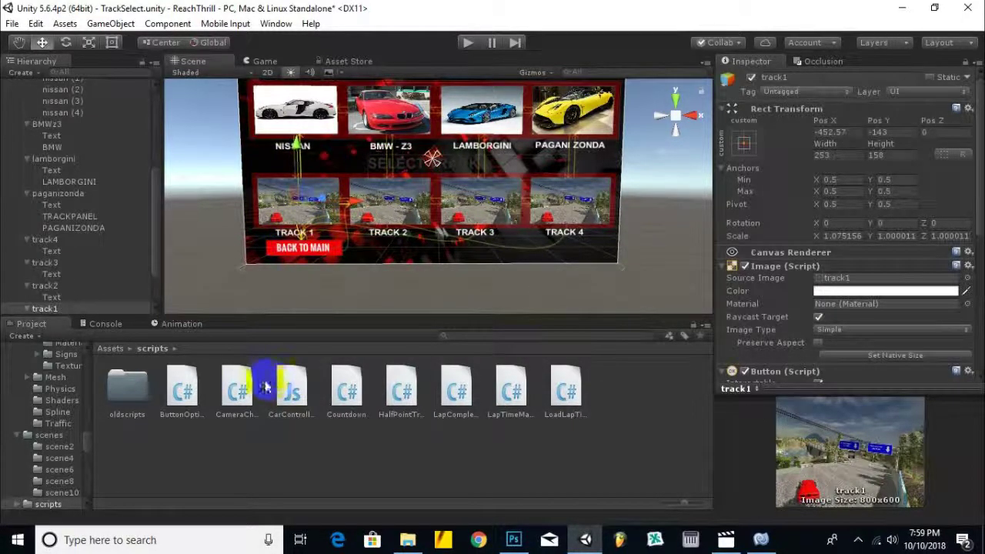
mouse_move(182, 389)
left_mouse_down()
mouse_move(152, 344)
mouse_move(45, 258)
left_mouse_up()
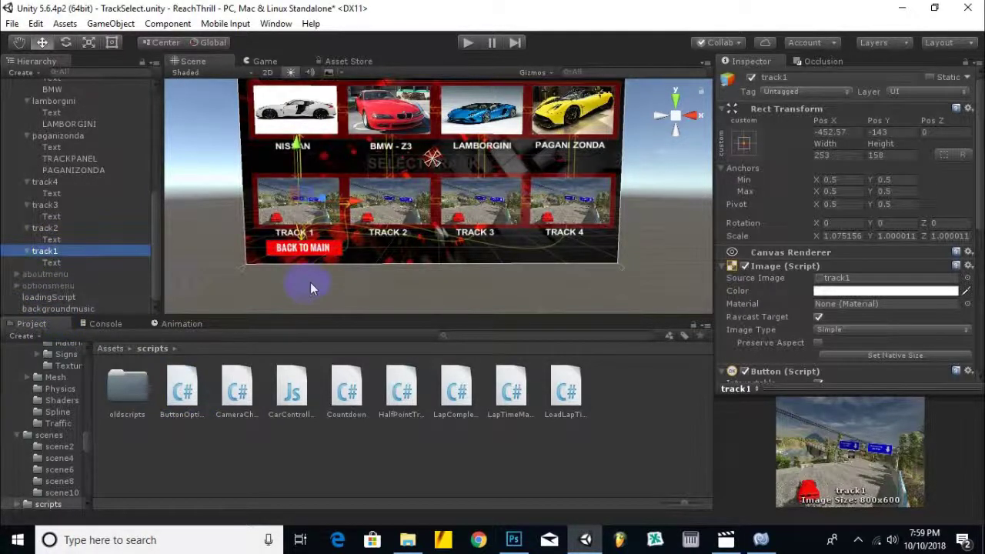
Step: Add an On Click event on track1 that calls ButtonOption.Track01()
scroll(875, 286, "down", 5)
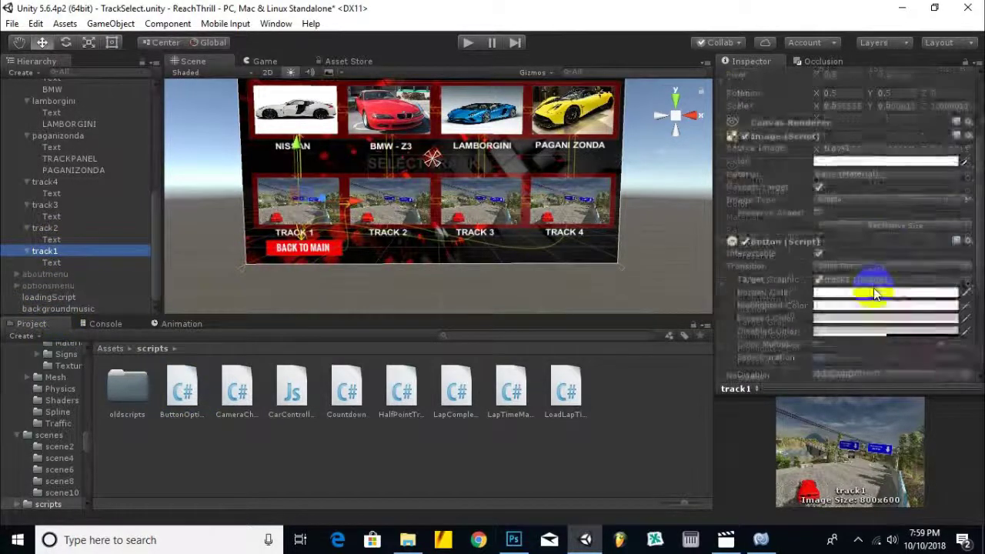
scroll(875, 287, "down", 5)
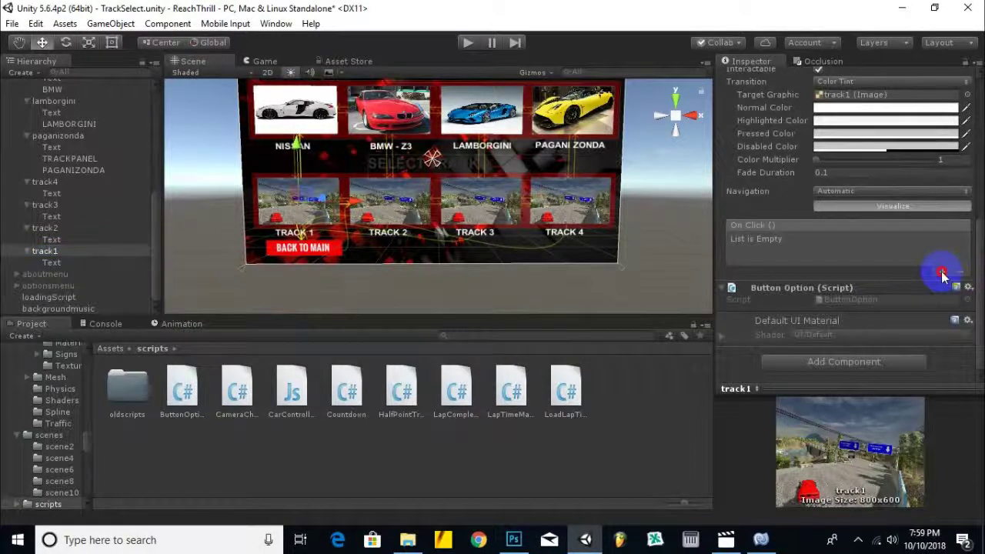
left_click(942, 272)
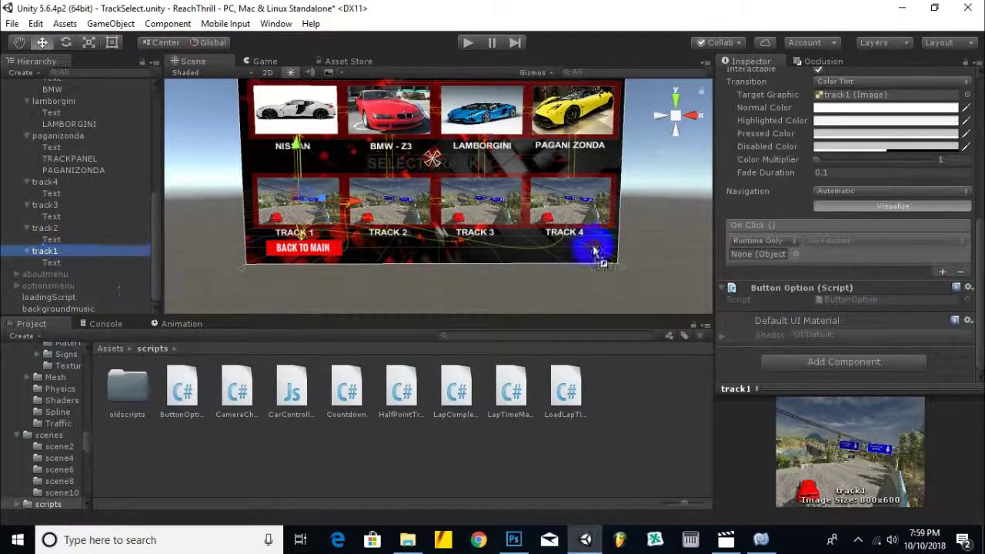
left_click_drag(47, 264, 757, 254)
left_click(887, 241)
mouse_move(873, 356)
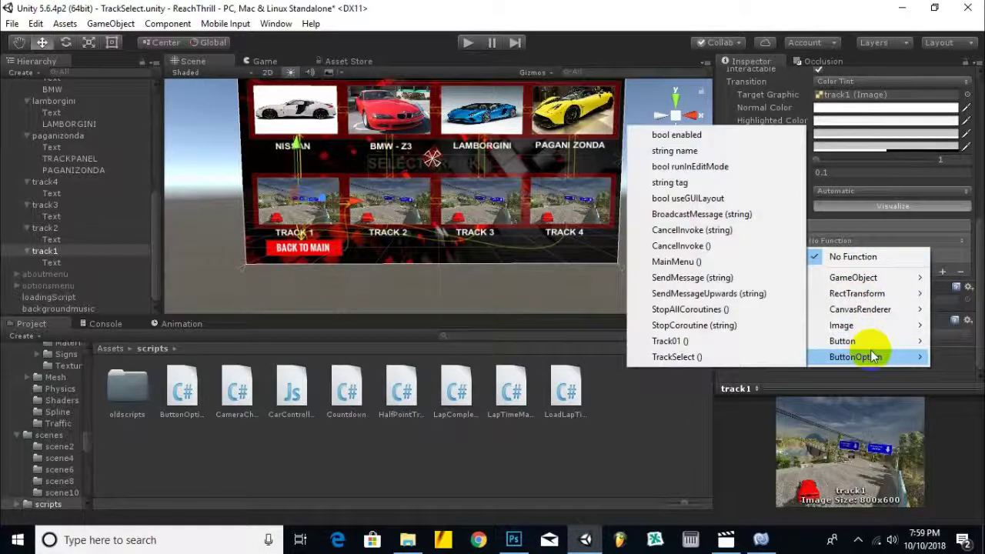
left_click(670, 343)
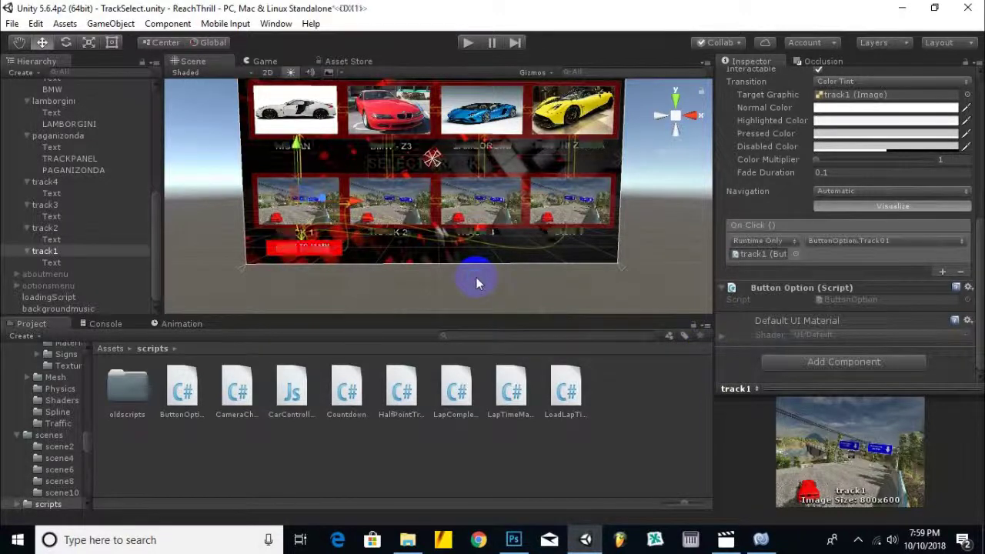
left_click(469, 44)
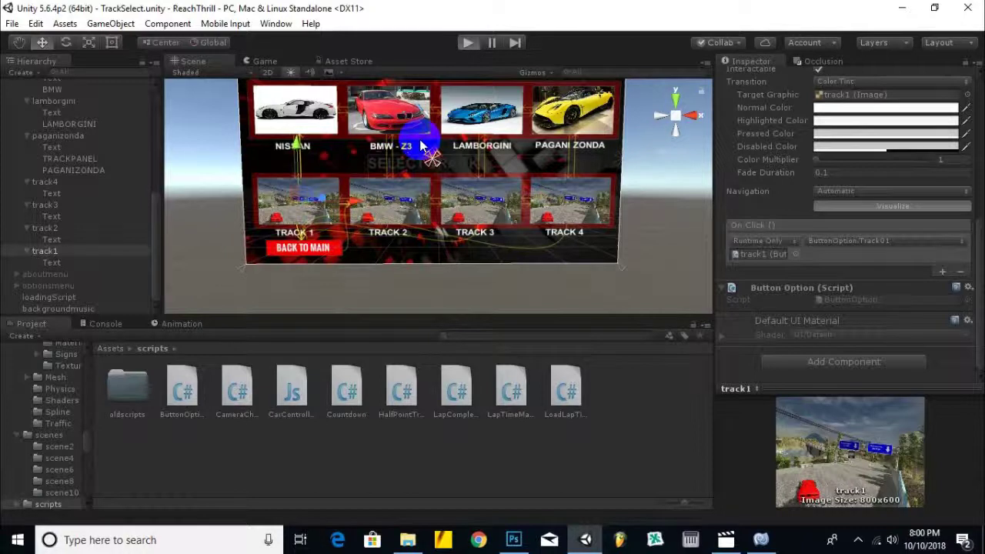
Step: Run the game, click TRACK 1 to load the track1 race, then stop Play mode
key("ctrl+p")
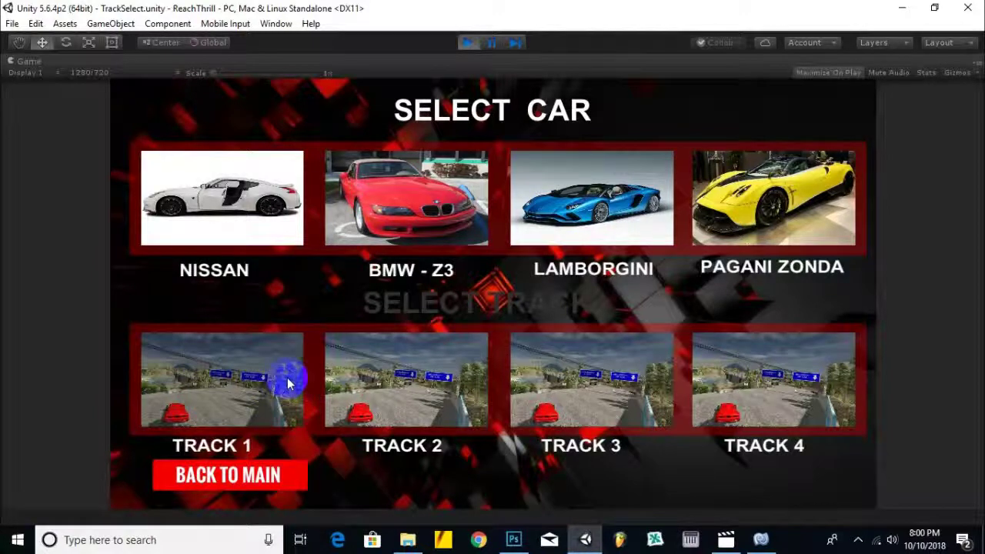
left_click(288, 382)
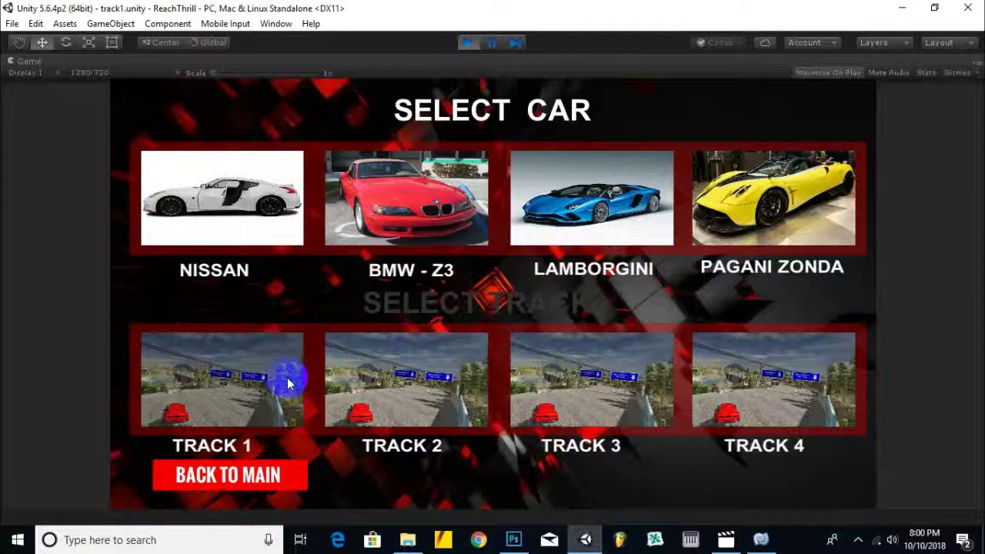
left_click(288, 383)
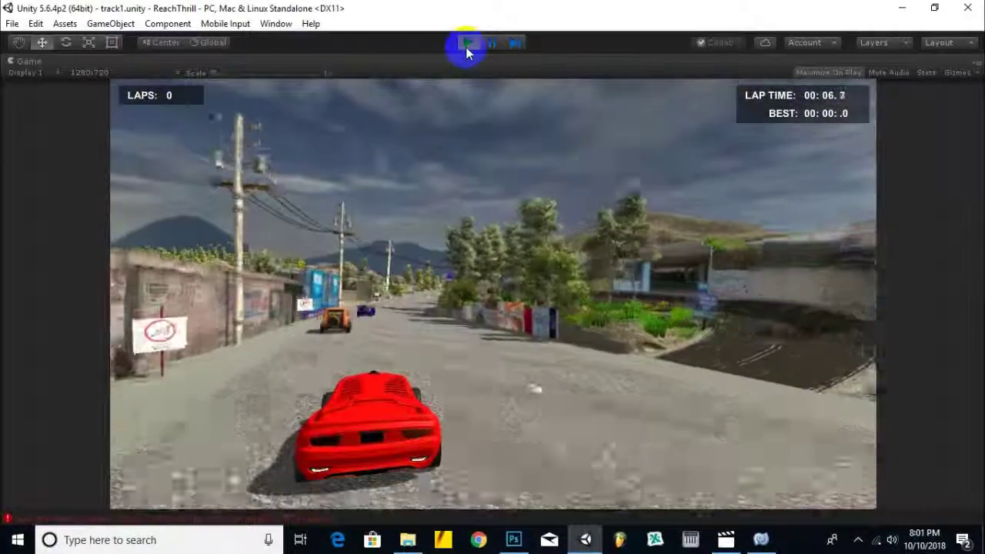
left_click(466, 44)
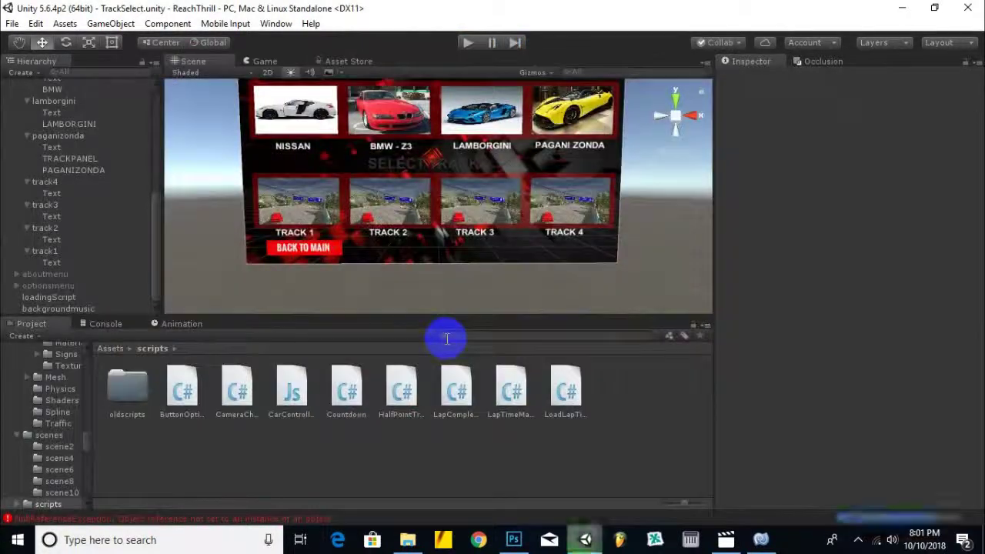
Step: Set the TRACKSELECTLABEL heading's text colour to white (255 on every channel)
scroll(400, 245, "down", 2)
scroll(413, 183, "up", 2)
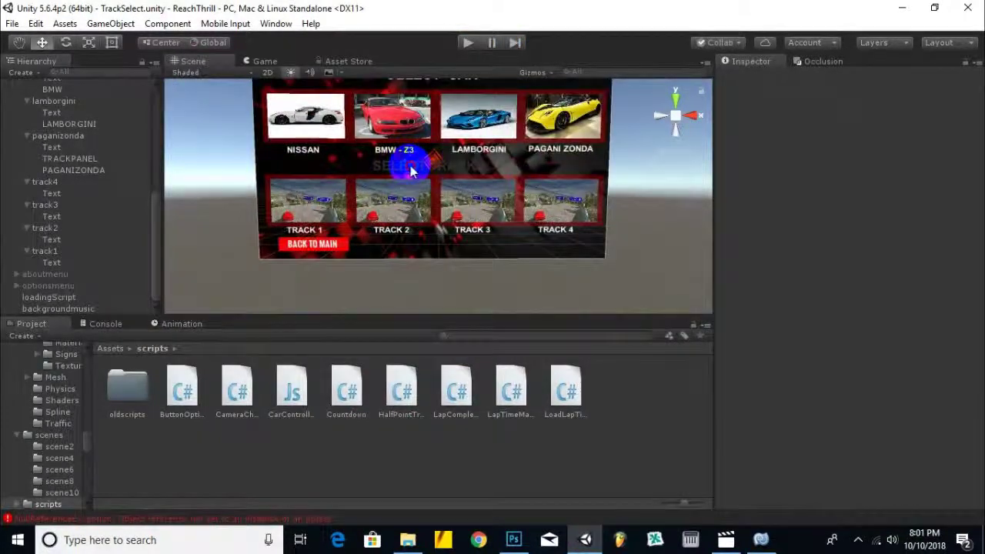
left_click(385, 167)
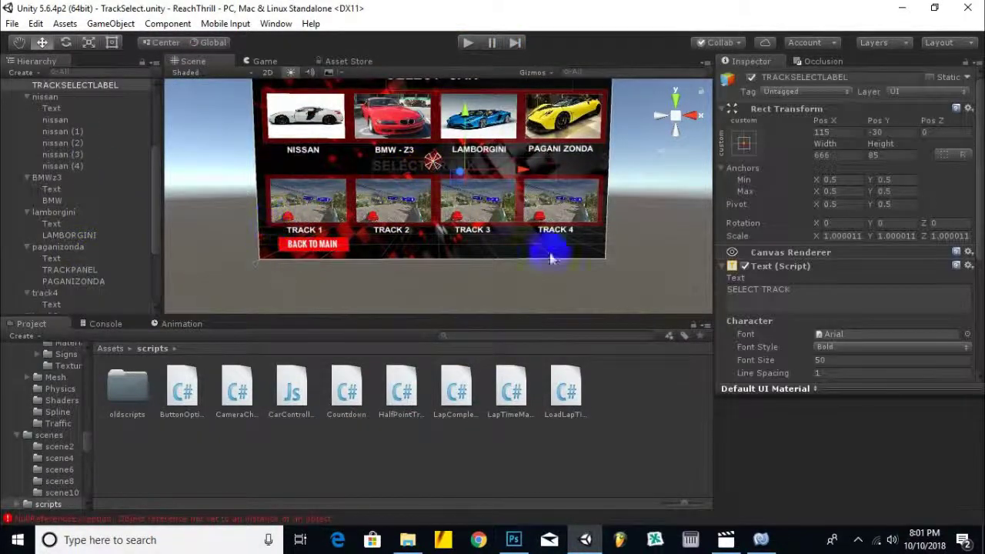
scroll(548, 203, "up", 1)
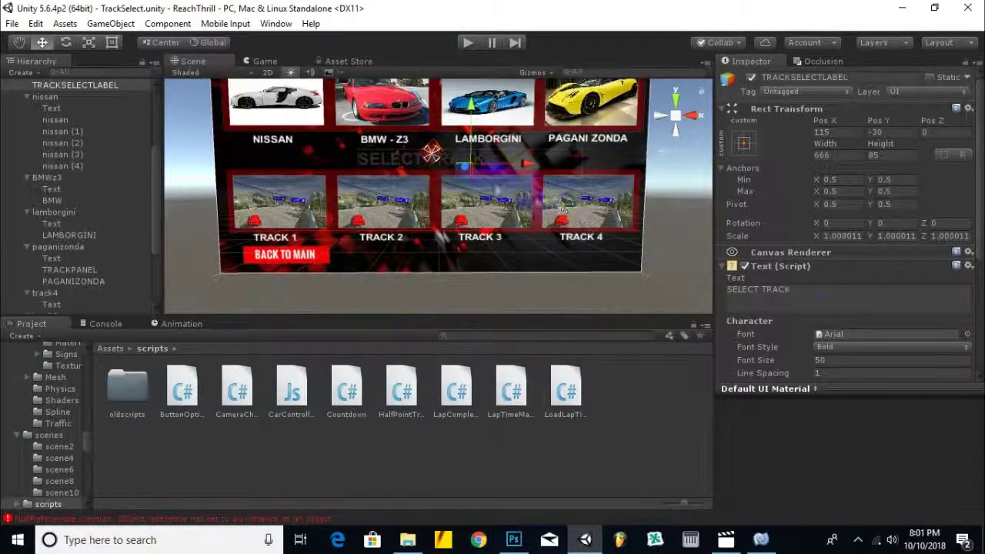
scroll(865, 346, "down", 1)
scroll(864, 344, "down", 1)
scroll(854, 347, "down", 2)
scroll(848, 335, "up", 1)
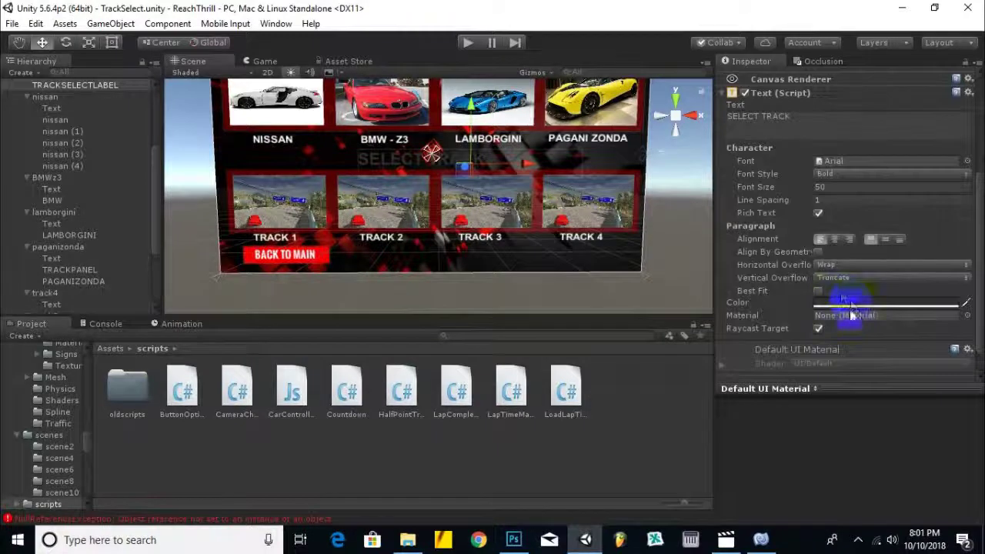
left_click(843, 304)
left_click_drag(562, 165, 531, 203)
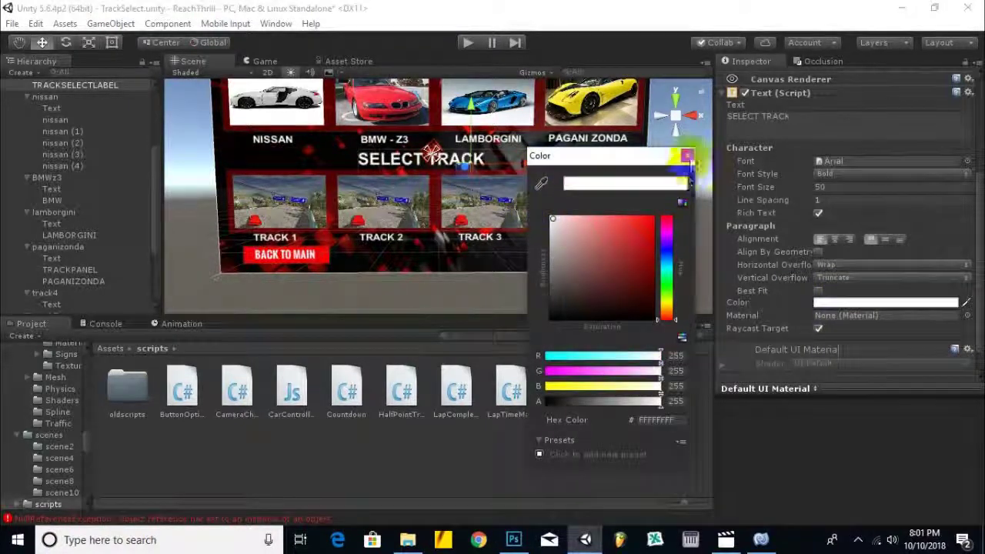
left_click(123, 233)
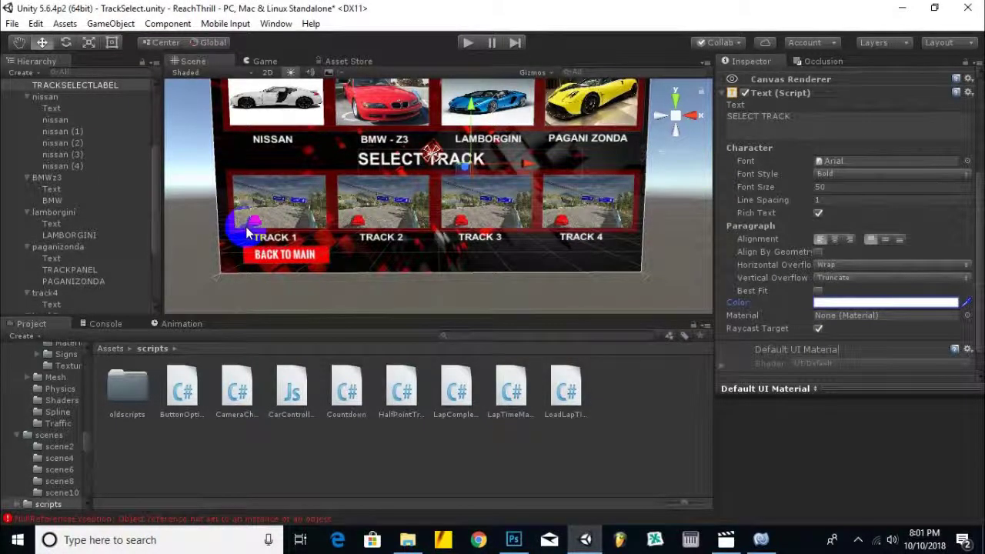